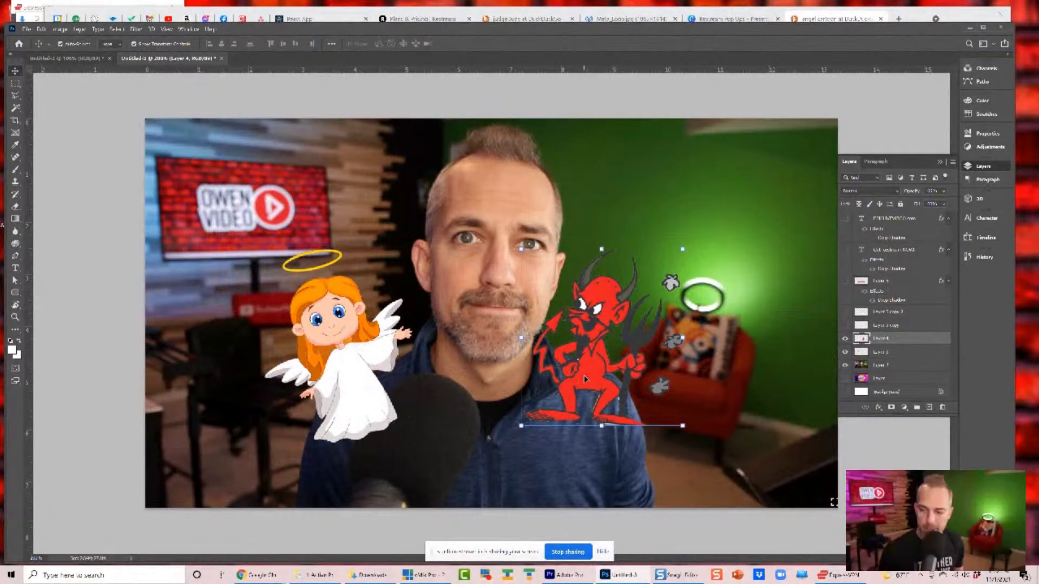
Try saving the devil alone as a PNG, with the photo and angel layers temporarily hidden
{"action": "left_click", "coordinate": [843, 367]}
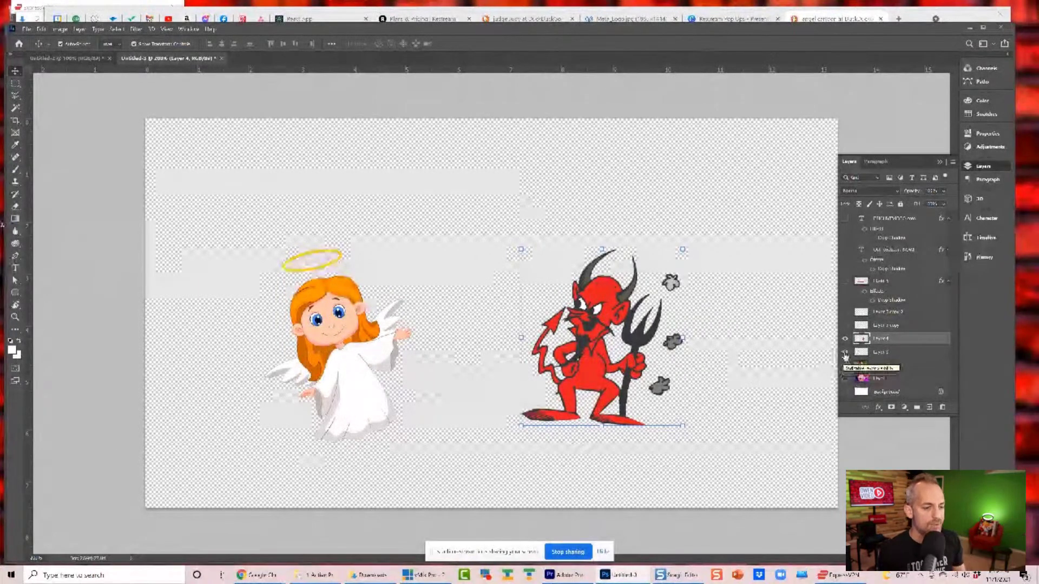
{"action": "left_click", "coordinate": [845, 354]}
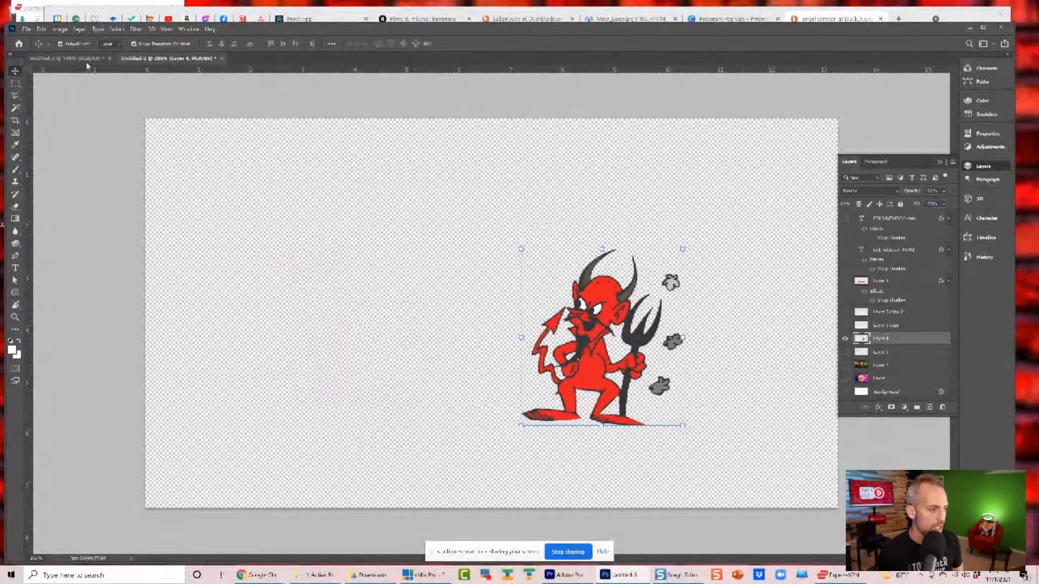
{"action": "left_click", "coordinate": [26, 29]}
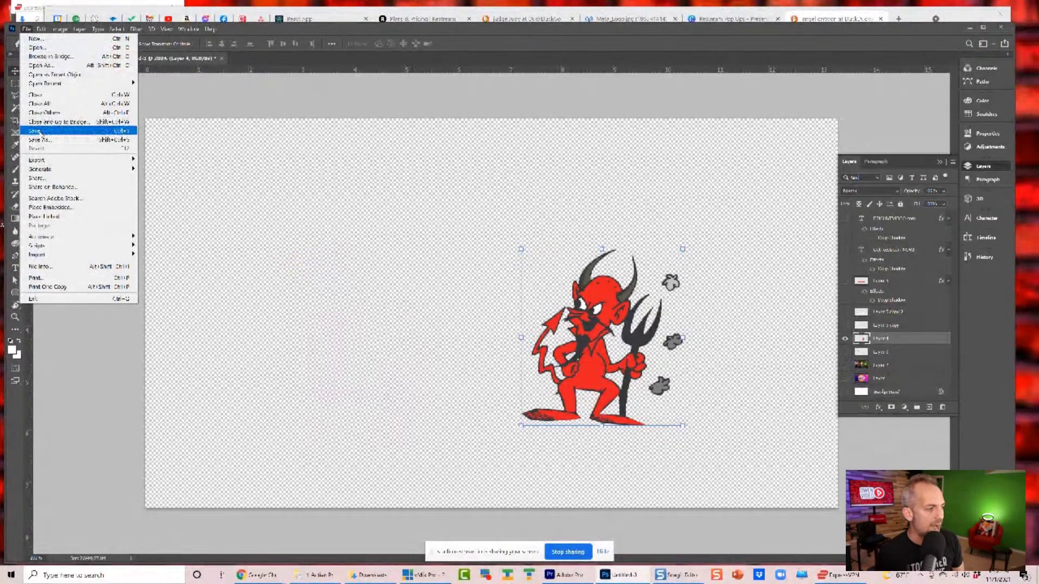
{"action": "left_click", "coordinate": [41, 139]}
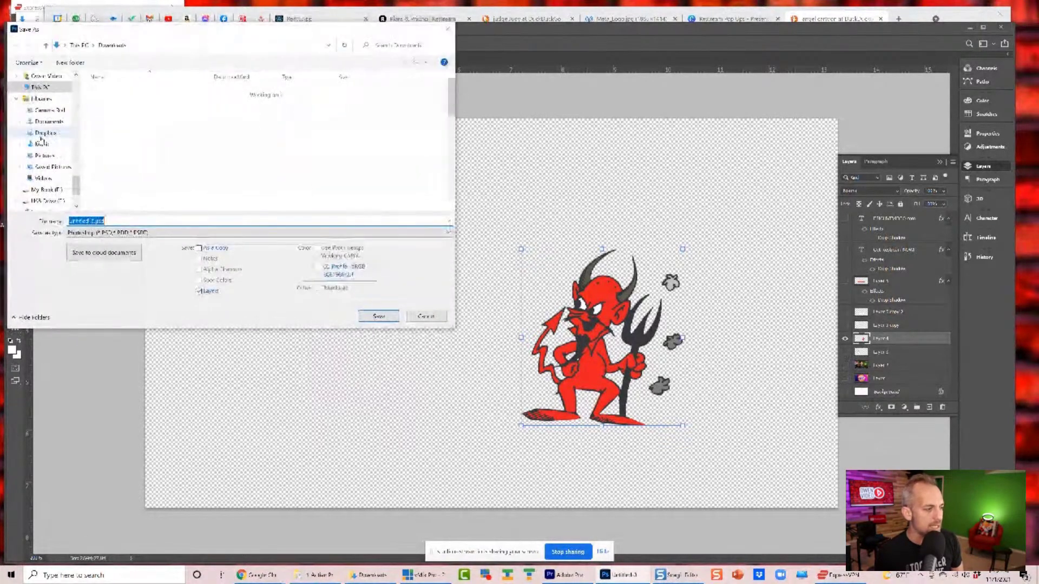
{"action": "left_click", "coordinate": [145, 233]}
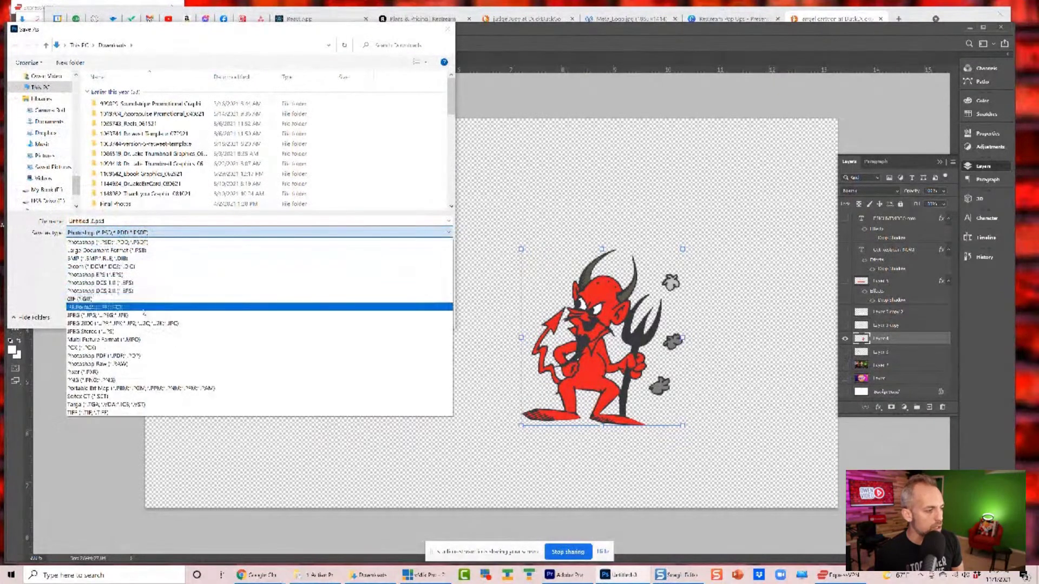
{"action": "left_click", "coordinate": [118, 380]}
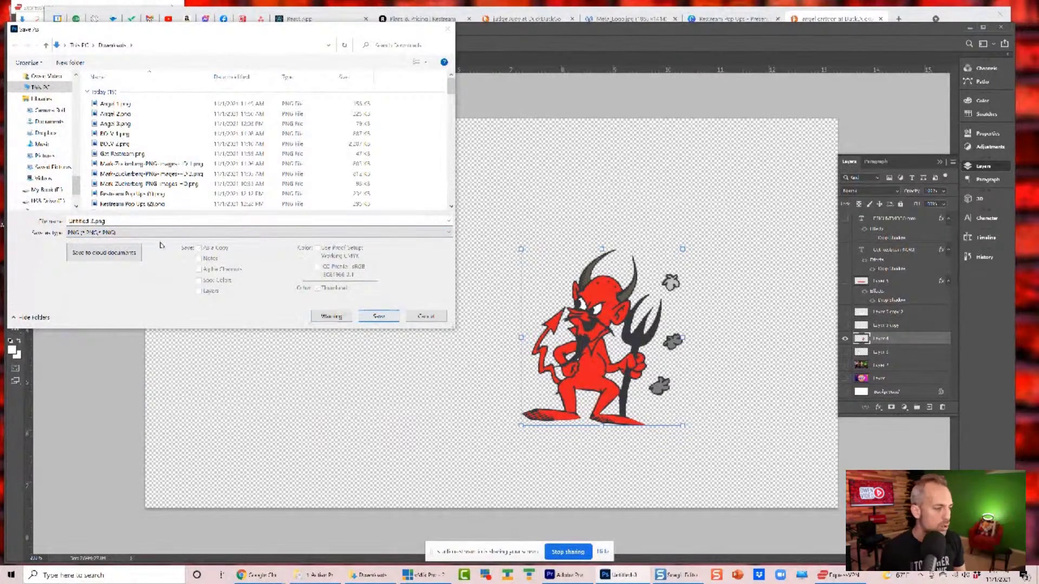
{"action": "left_click", "coordinate": [163, 221]}
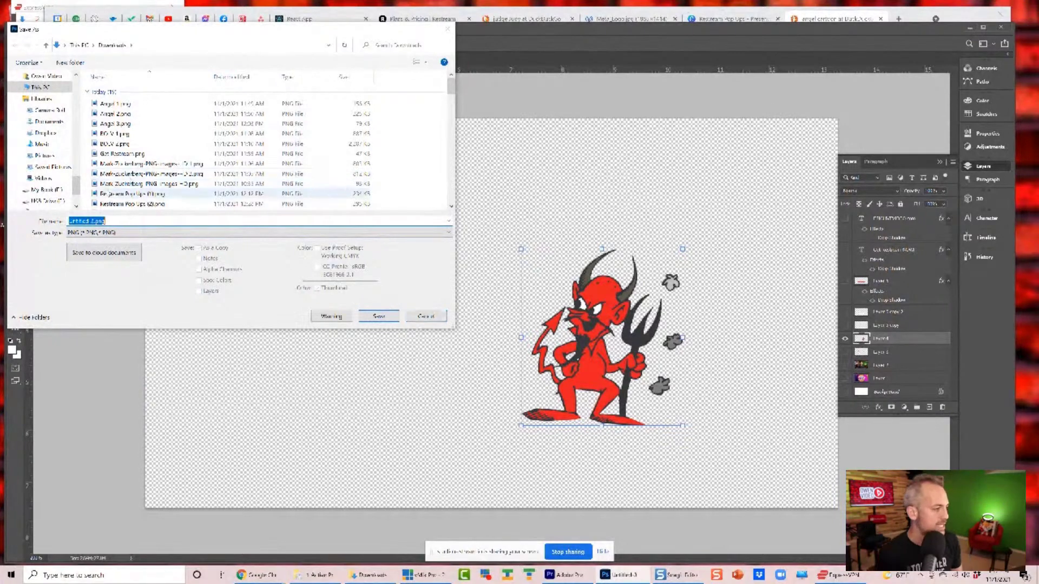
{"action": "left_click", "coordinate": [427, 316]}
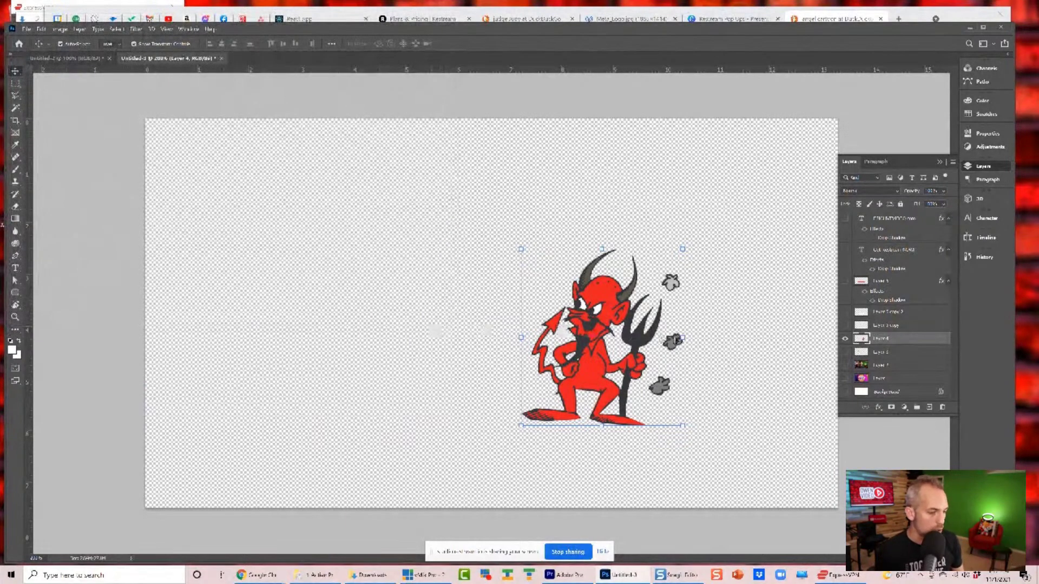
{"action": "left_click", "coordinate": [845, 366]}
{"action": "left_click", "coordinate": [845, 352]}
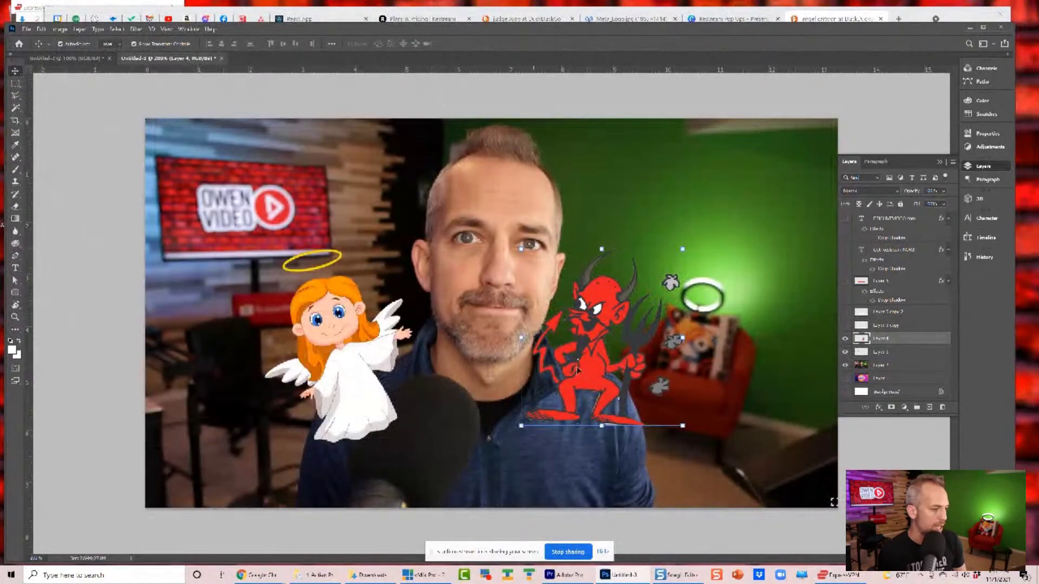
Move the angel onto the green wall above the halo light and scale it down to about 54%
{"action": "left_click", "coordinate": [374, 347]}
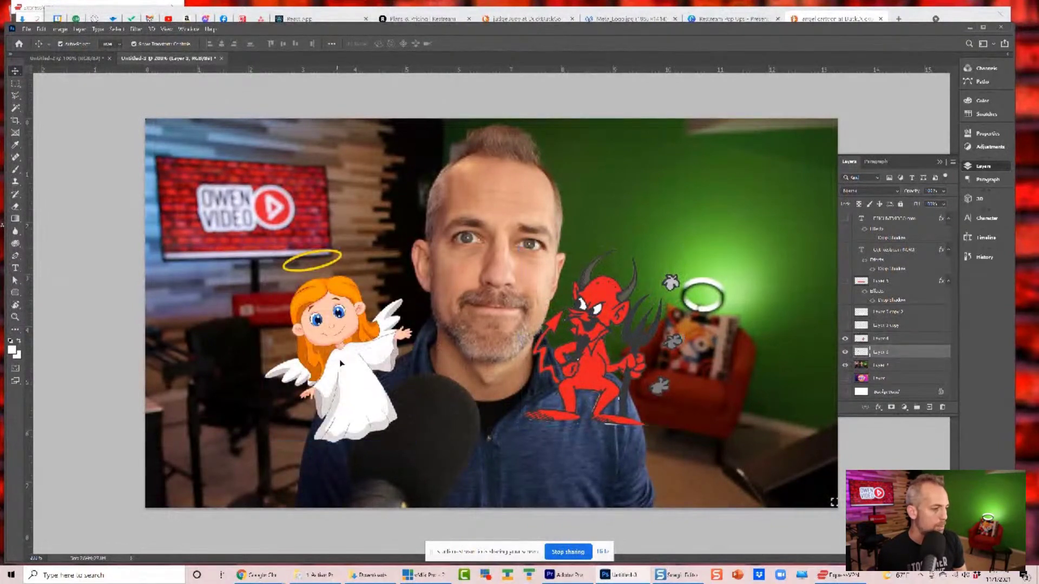
{"action": "left_click_drag", "start_coordinate": [342, 364], "coordinate": [712, 244]}
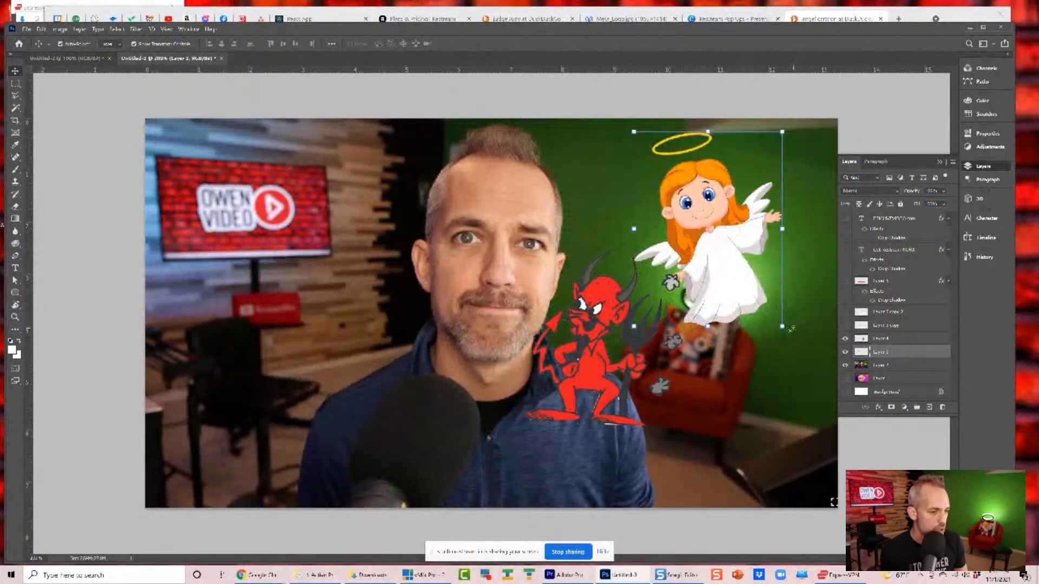
{"action": "left_click_drag", "start_coordinate": [782, 327], "coordinate": [710, 249]}
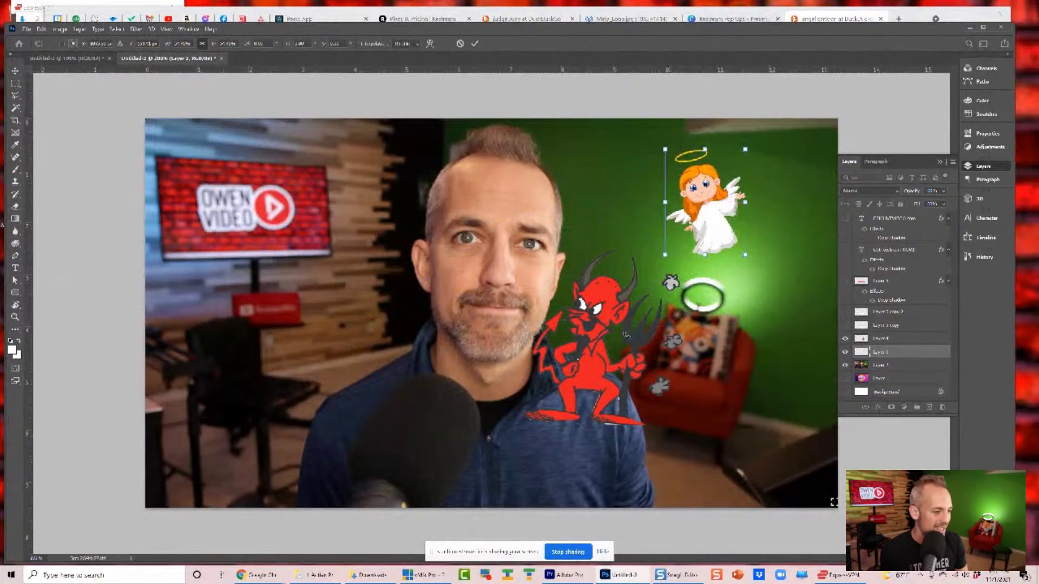
{"action": "key", "text": "Return"}
Move the devil in front of the man's chin and chest and try mirroring it horizontally by transforming it
{"action": "left_click", "coordinate": [591, 348]}
{"action": "left_click_drag", "start_coordinate": [590, 339], "coordinate": [491, 350]}
{"action": "left_click_drag", "start_coordinate": [582, 347], "coordinate": [275, 346]}
{"action": "key", "text": "ctrl+z"}
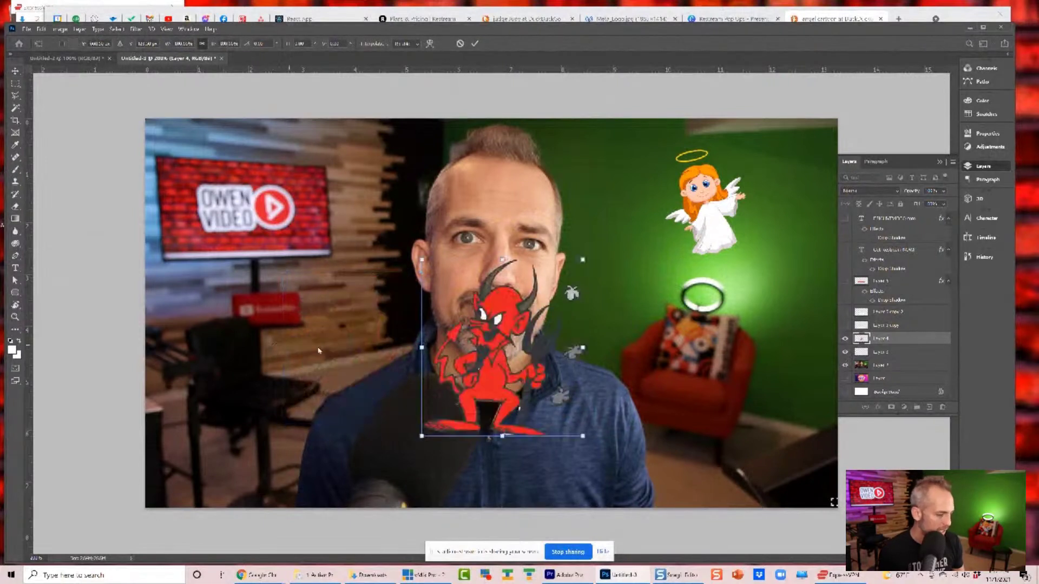
{"action": "left_click", "coordinate": [79, 29]}
{"action": "mouse_move", "coordinate": [100, 31]}
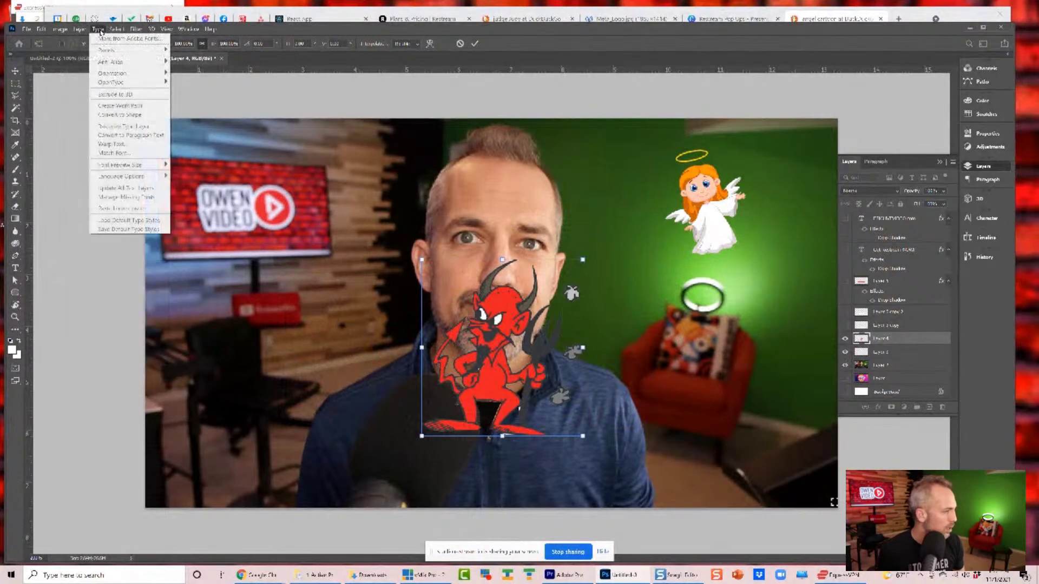
{"action": "left_click", "coordinate": [612, 367]}
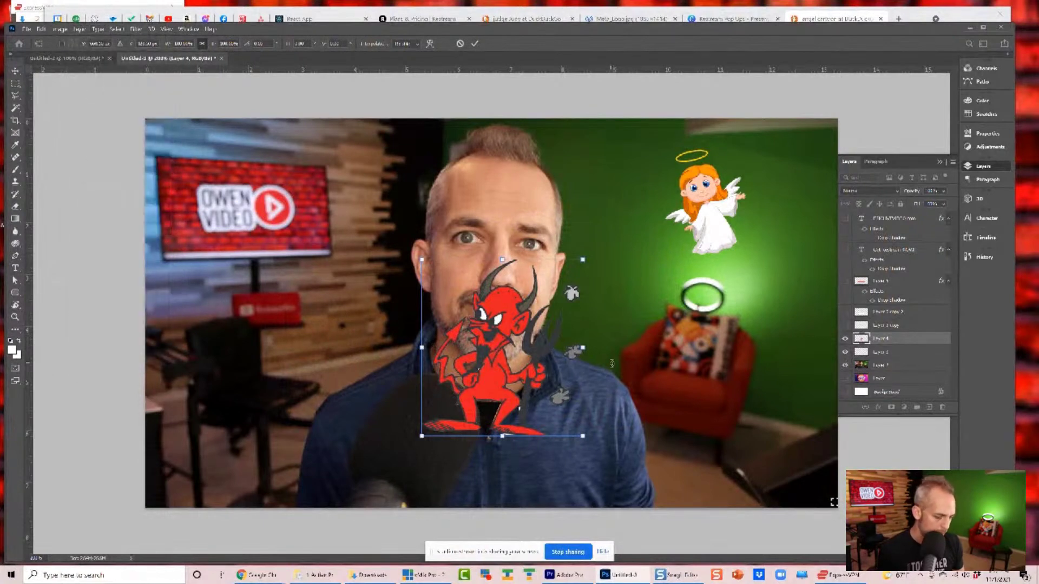
{"action": "double_click", "coordinate": [492, 336]}
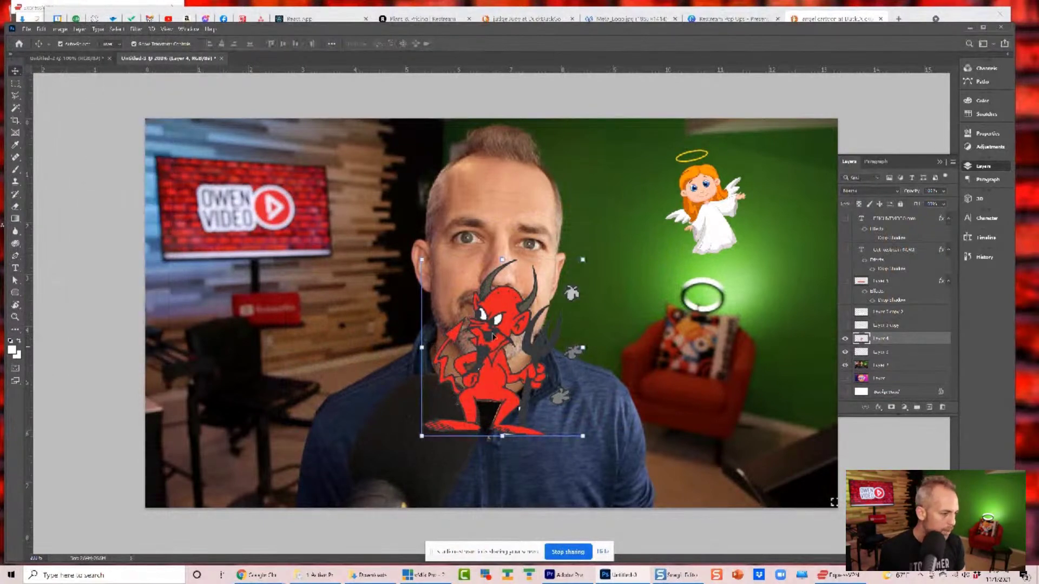
Try flipping the entire canvas horizontally, and undo the flip
{"action": "left_click", "coordinate": [59, 30]}
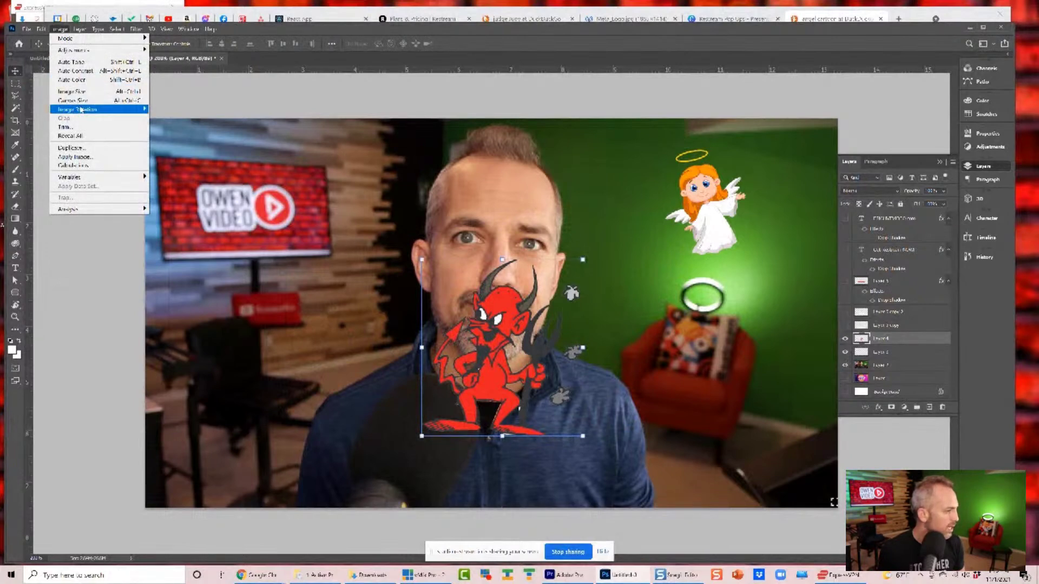
{"action": "mouse_move", "coordinate": [83, 110]}
{"action": "left_click", "coordinate": [187, 148]}
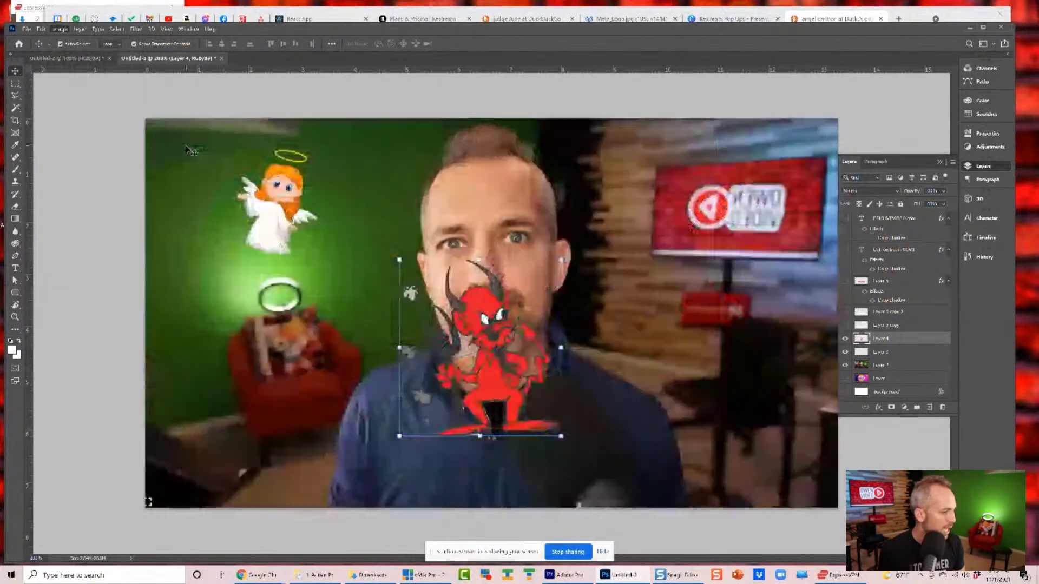
{"action": "key", "text": "ctrl+z"}
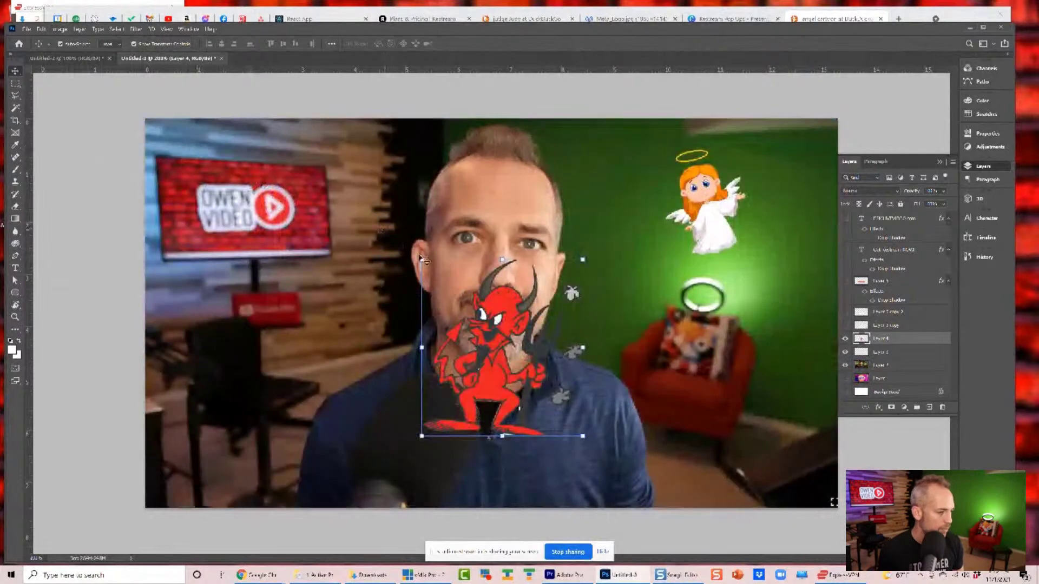
{"action": "left_click", "coordinate": [81, 30]}
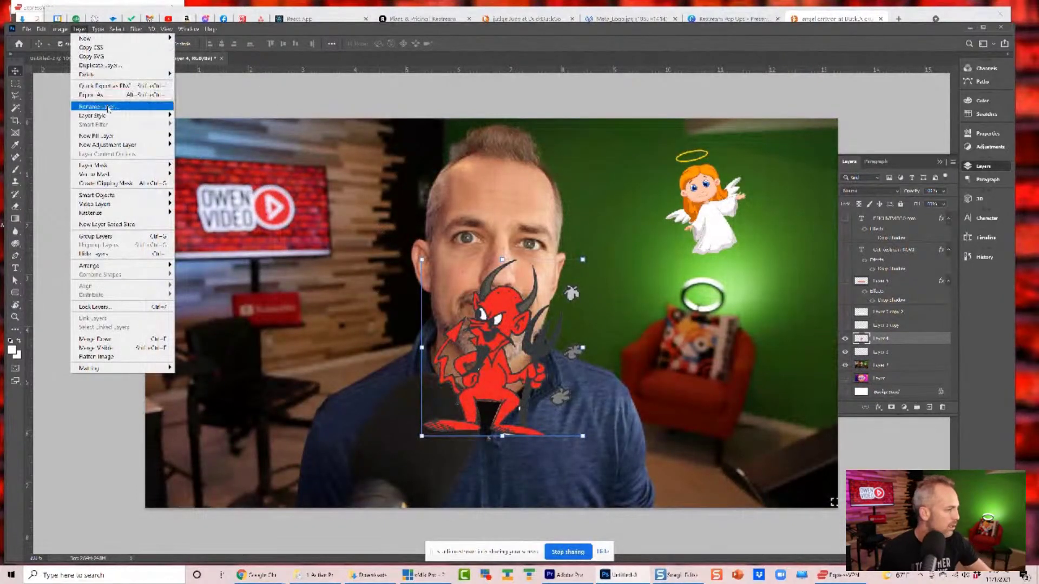
{"action": "mouse_move", "coordinate": [117, 145]}
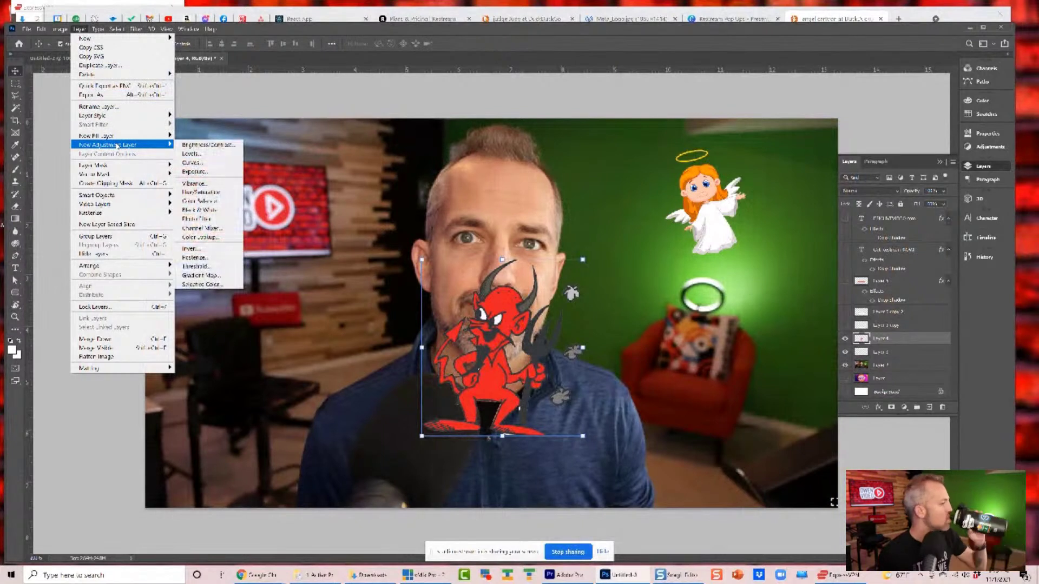
{"action": "mouse_move", "coordinate": [120, 196]}
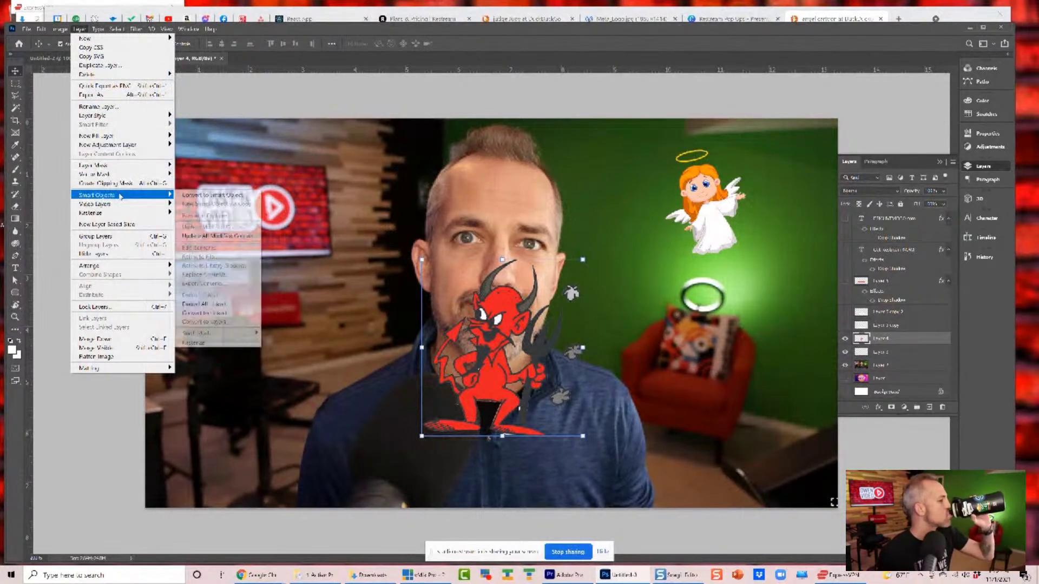
{"action": "left_click", "coordinate": [336, 339]}
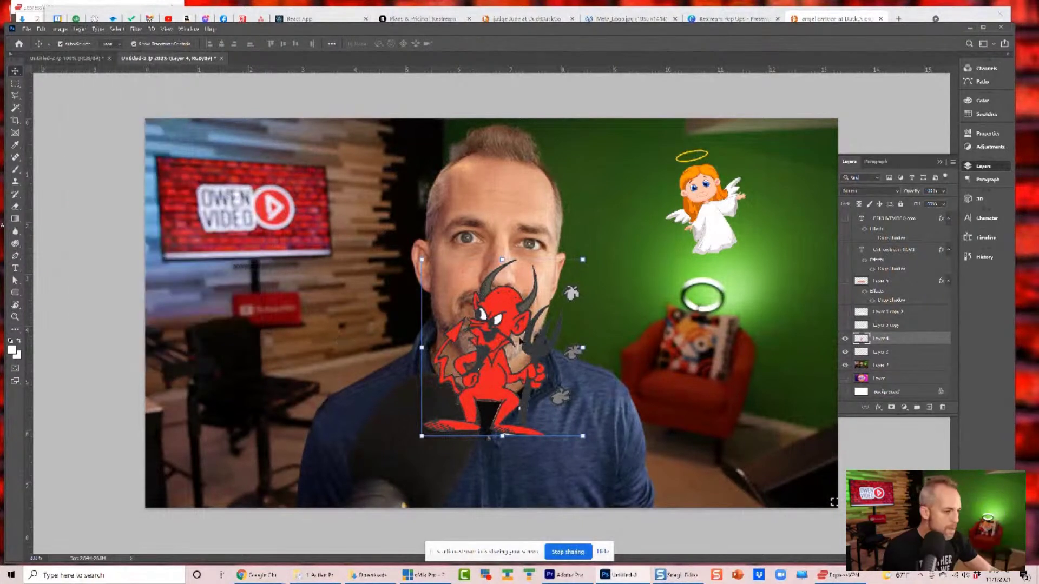
Mirror the devil horizontally, tilt it slightly counterclockwise, and place it on the man's shoulder above the microphone
{"action": "left_click", "coordinate": [470, 342]}
{"action": "left_click_drag", "start_coordinate": [479, 342], "coordinate": [620, 357]}
{"action": "left_click_drag", "start_coordinate": [560, 318], "coordinate": [386, 316]}
{"action": "left_click_drag", "start_coordinate": [282, 252], "coordinate": [270, 265]}
{"action": "left_click_drag", "start_coordinate": [398, 354], "coordinate": [381, 355]}
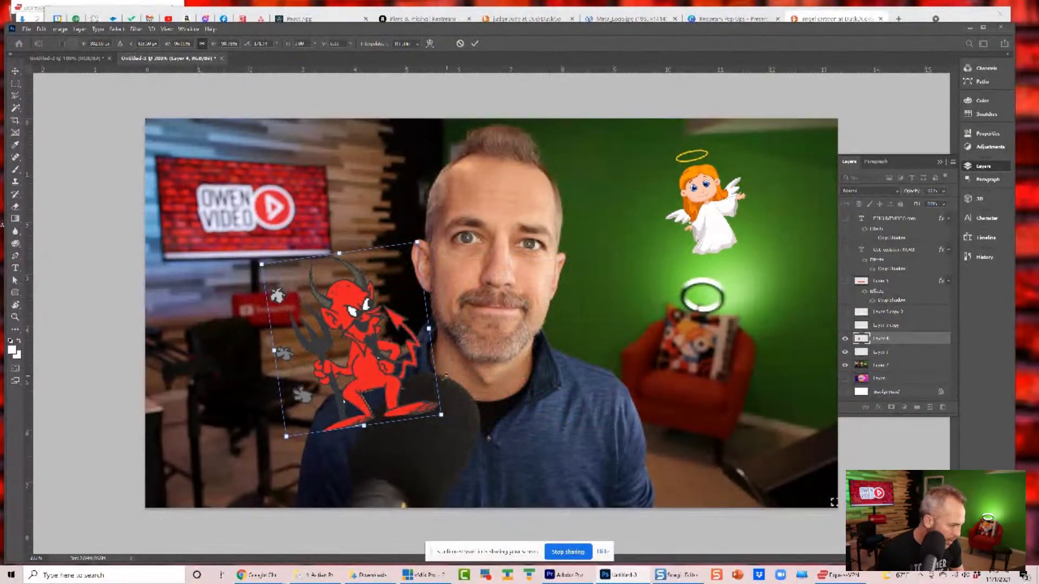
{"action": "key", "text": "Return"}
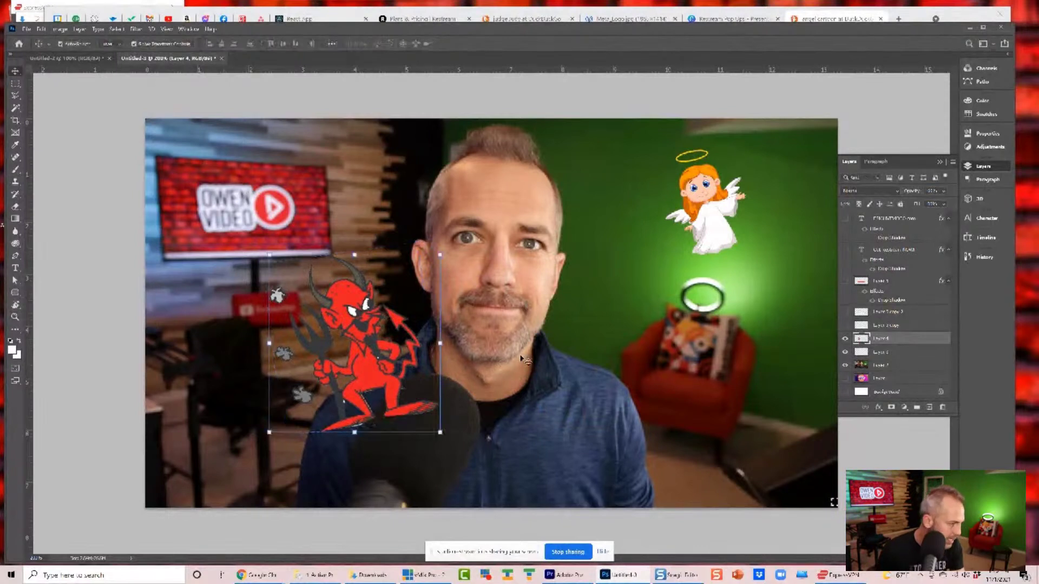
Outline the devil's legs below the man's shoulder line with the Polygonal Lasso, delete them from the devil's layer, and deselect
{"action": "left_click", "coordinate": [147, 329]}
{"action": "left_click", "coordinate": [19, 97]}
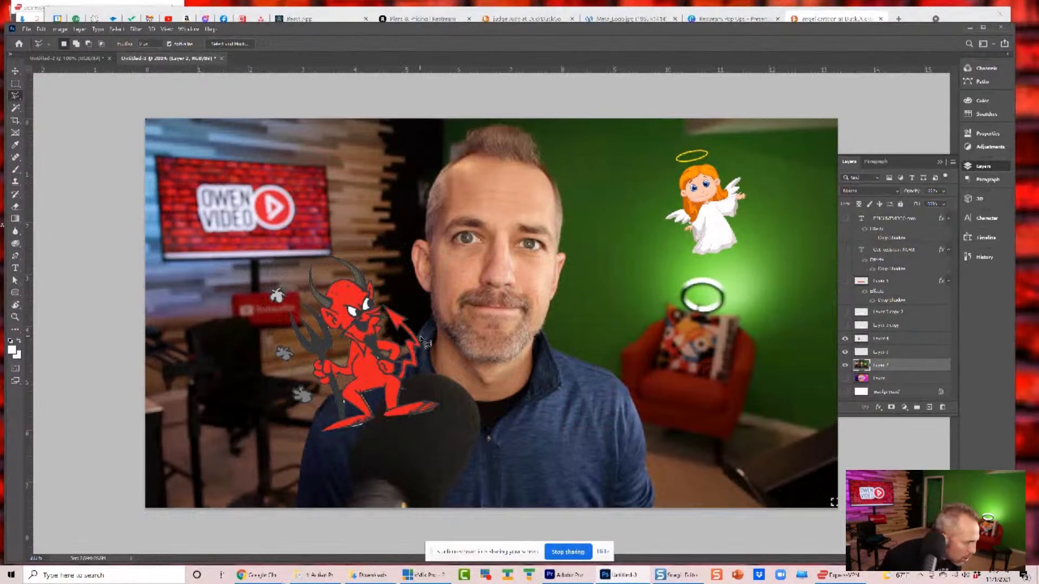
{"action": "left_click", "coordinate": [402, 359]}
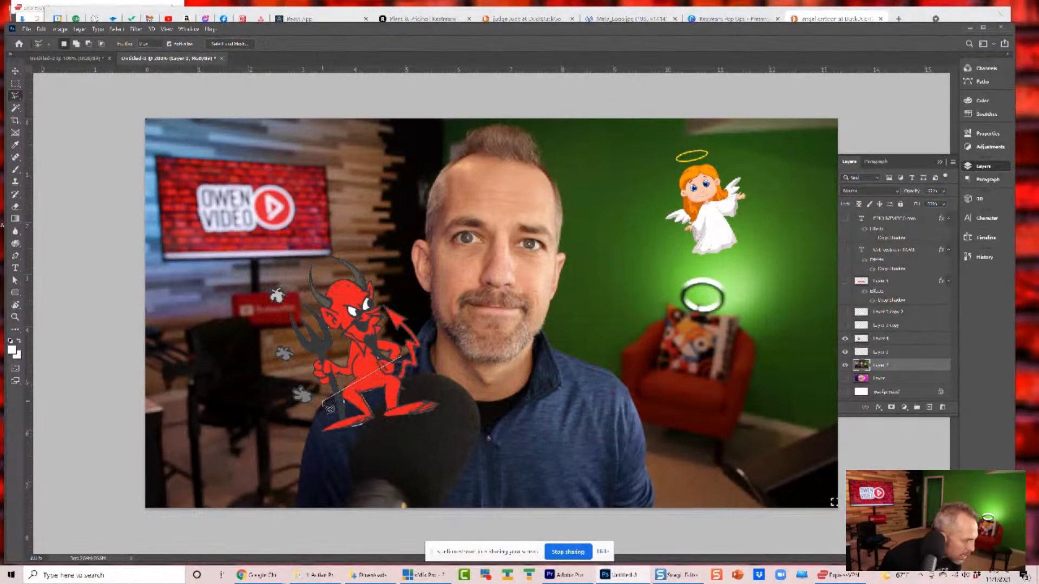
{"action": "left_click", "coordinate": [323, 401]}
{"action": "left_click", "coordinate": [309, 436]}
{"action": "left_click", "coordinate": [376, 445]}
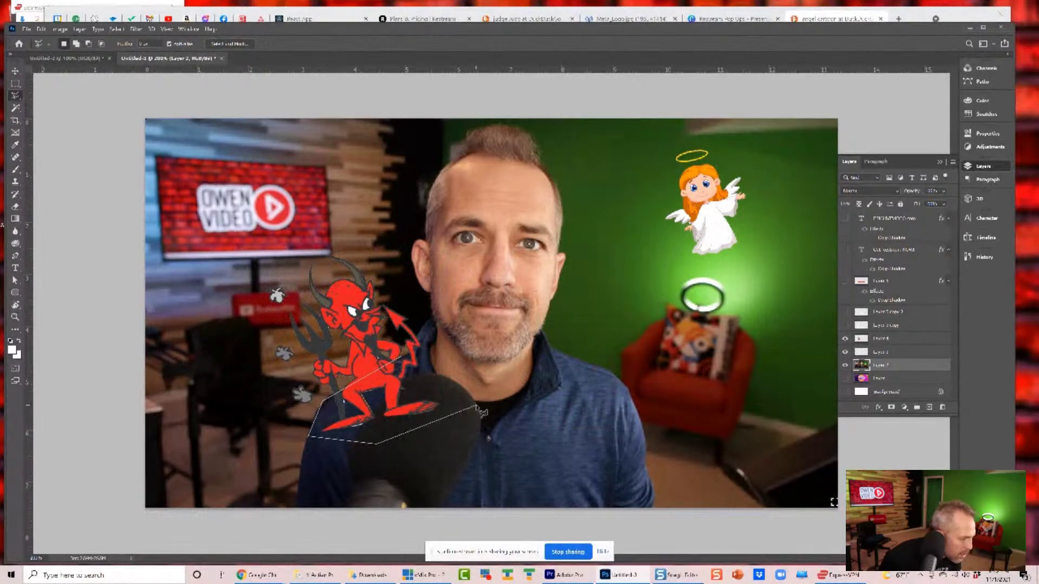
{"action": "left_click", "coordinate": [477, 405]}
{"action": "left_click", "coordinate": [428, 356]}
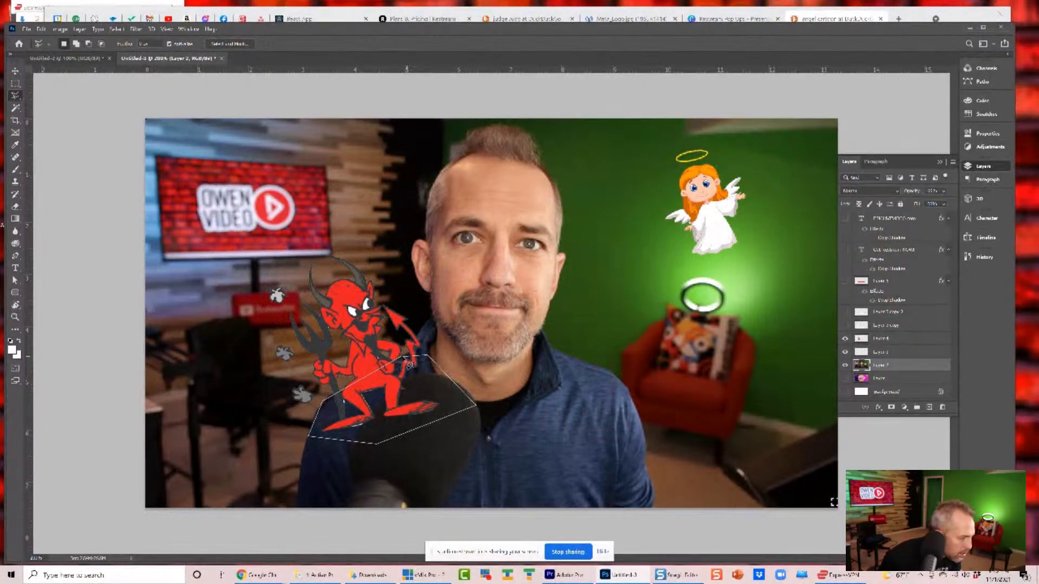
{"action": "left_click", "coordinate": [403, 360]}
{"action": "key", "text": "Delete"}
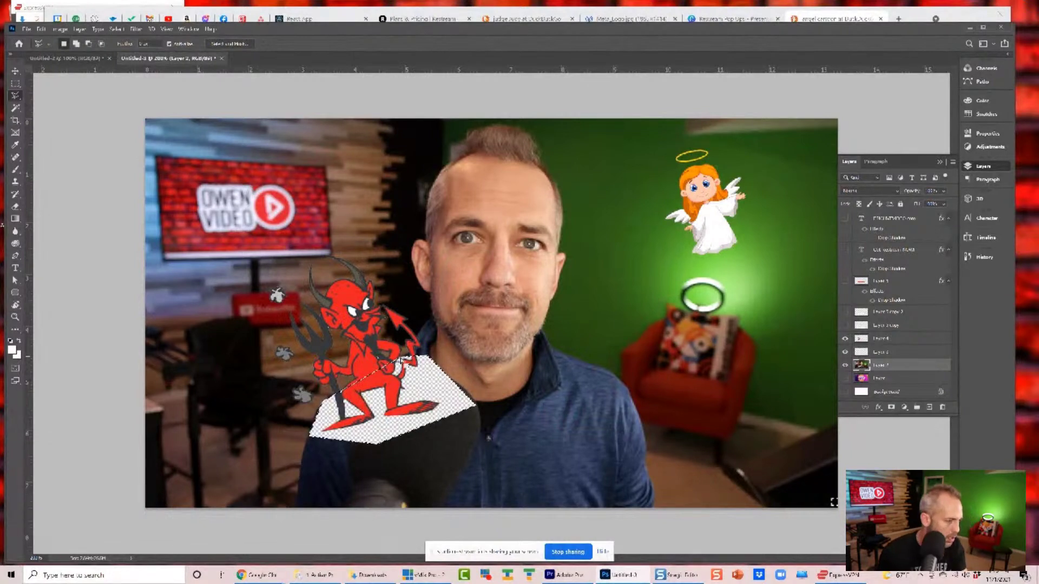
{"action": "left_click", "coordinate": [884, 339]}
{"action": "key", "text": "Delete"}
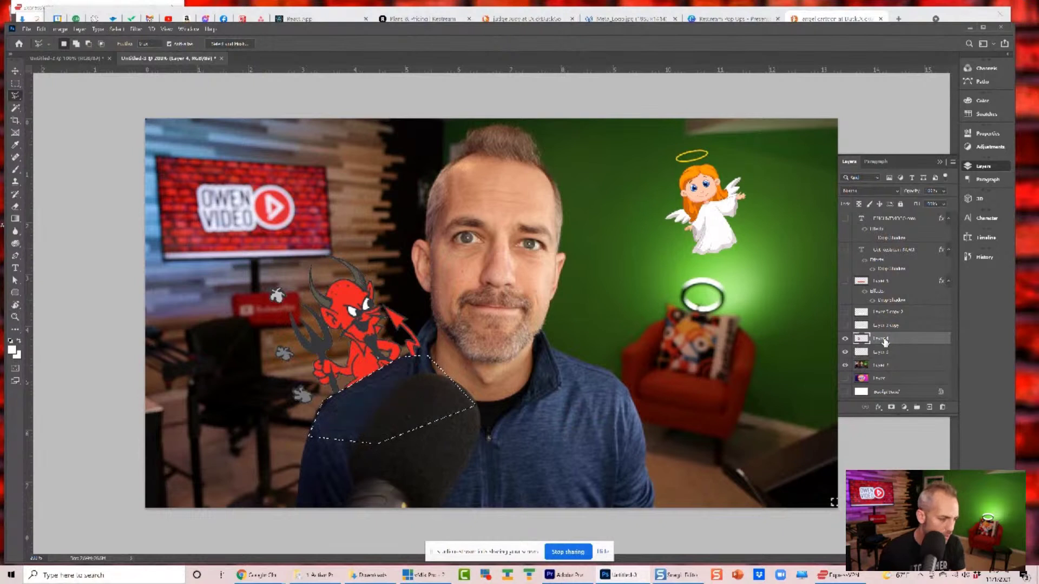
{"action": "key", "text": "ctrl+d"}
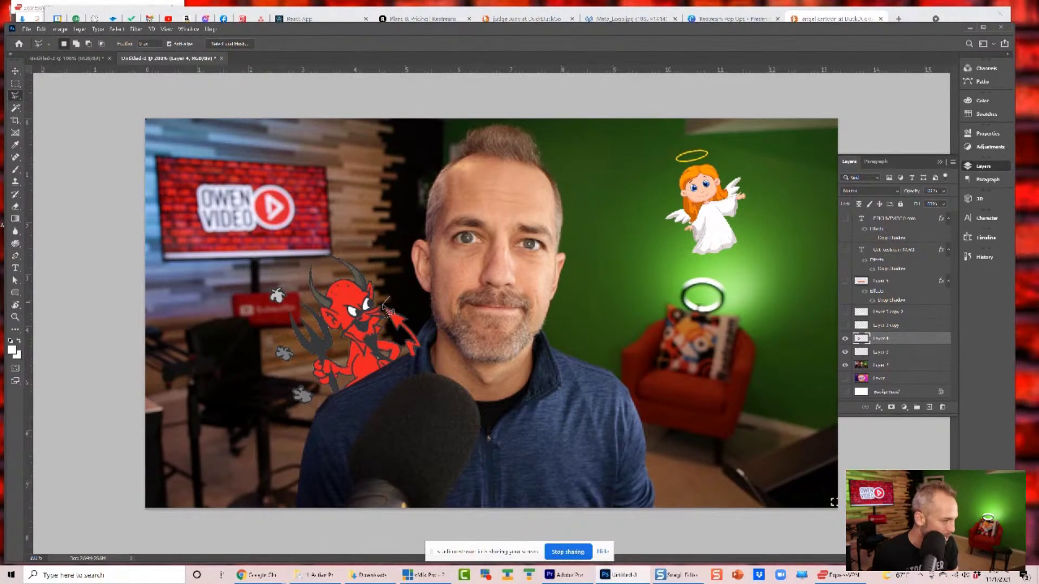
Outline the devil's arrow-tipped tail with the Polygonal Lasso and cut it out onto its own layer
{"action": "left_click_drag", "start_coordinate": [387, 310], "coordinate": [396, 335]}
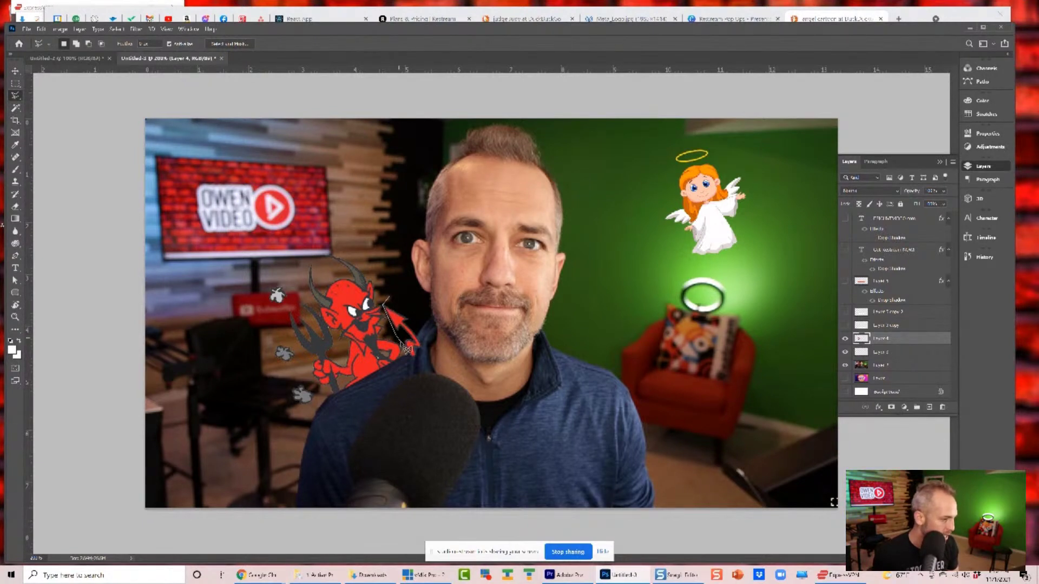
{"action": "mouse_move", "coordinate": [417, 371]}
{"action": "left_mouse_down"}
{"action": "mouse_move", "coordinate": [431, 364]}
{"action": "mouse_move", "coordinate": [430, 338]}
{"action": "mouse_move", "coordinate": [391, 303]}
{"action": "left_mouse_up"}
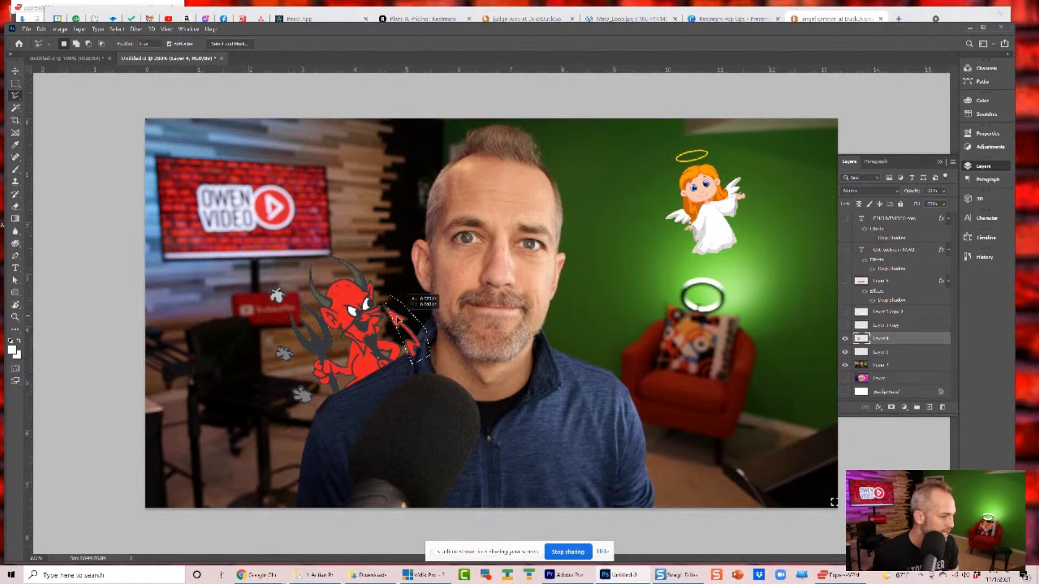
{"action": "right_click", "coordinate": [395, 320]}
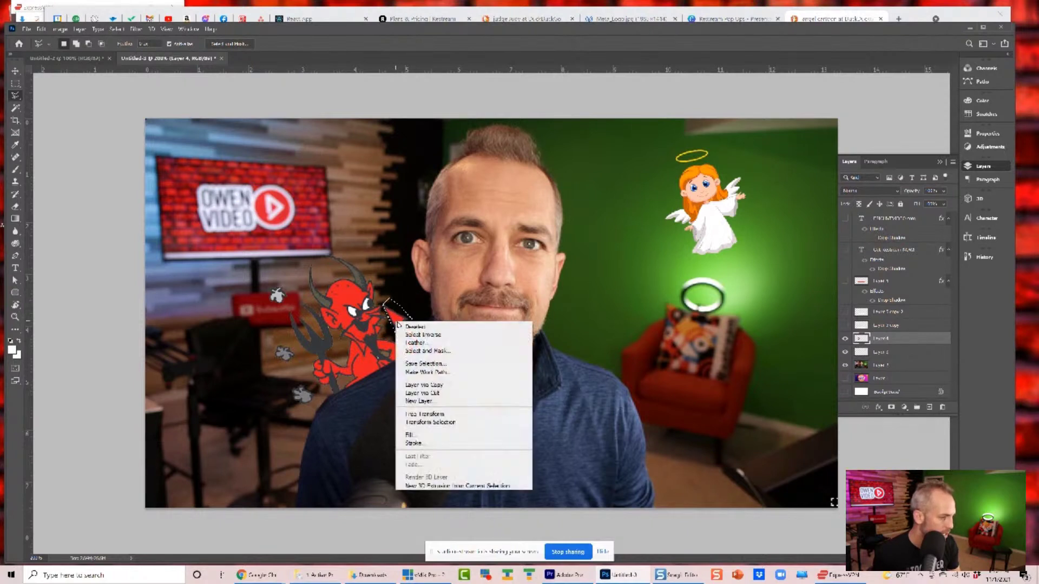
{"action": "left_click", "coordinate": [423, 393]}
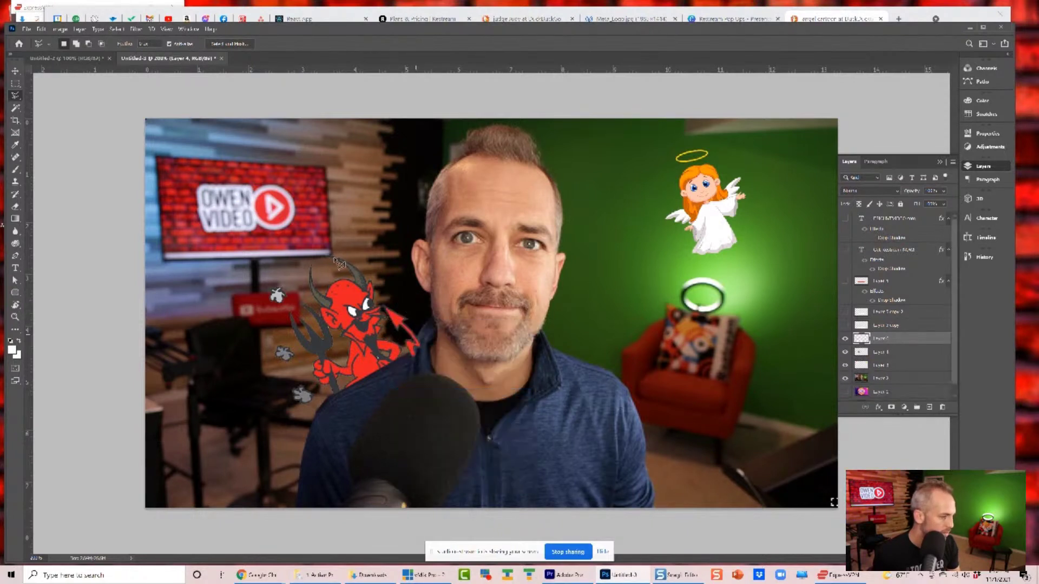
Tilt the separated tail slightly counterclockwise, position it between the devil's face and the man's collar, and apply the transform
{"action": "left_click", "coordinate": [15, 72]}
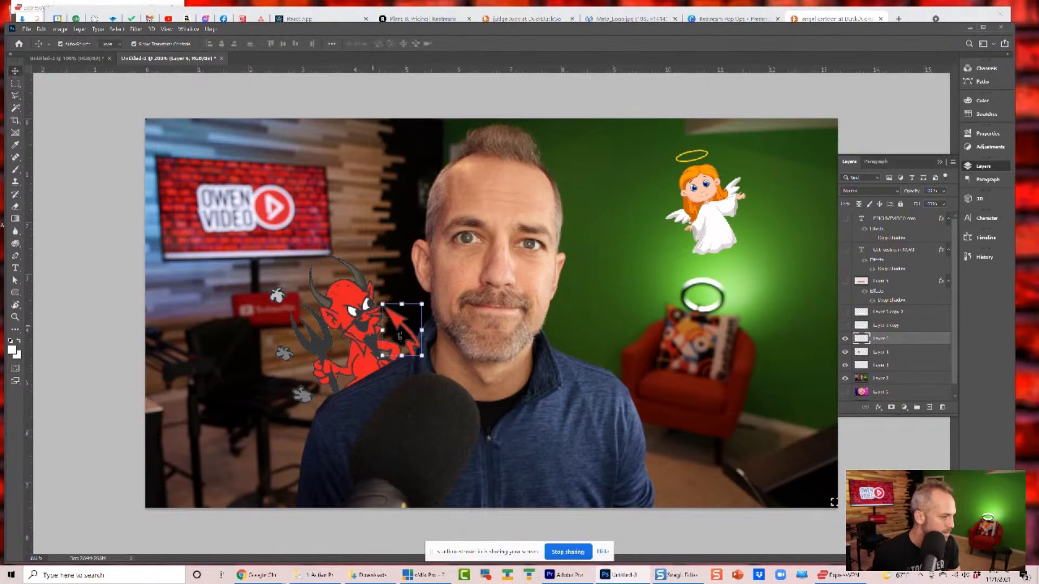
{"action": "left_click_drag", "start_coordinate": [398, 324], "coordinate": [414, 292]}
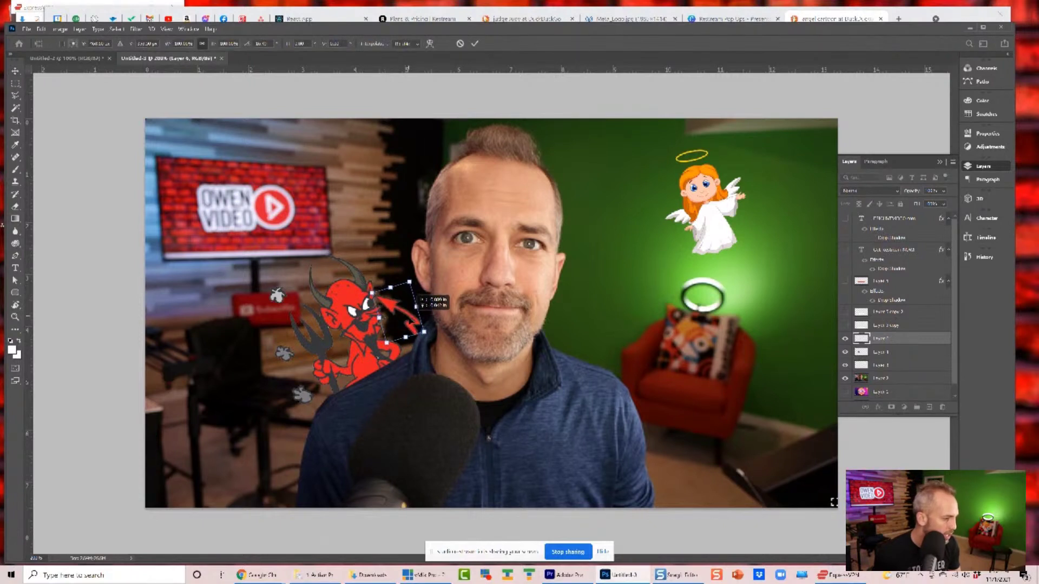
{"action": "left_click_drag", "start_coordinate": [405, 337], "coordinate": [408, 339]}
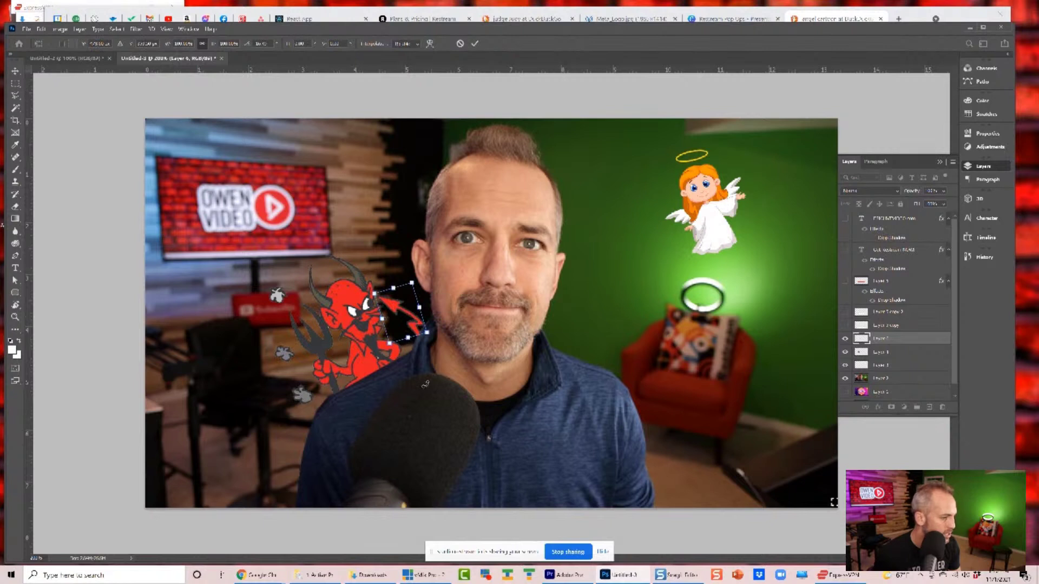
{"action": "key", "text": "Return"}
{"action": "left_click", "coordinate": [260, 386]}
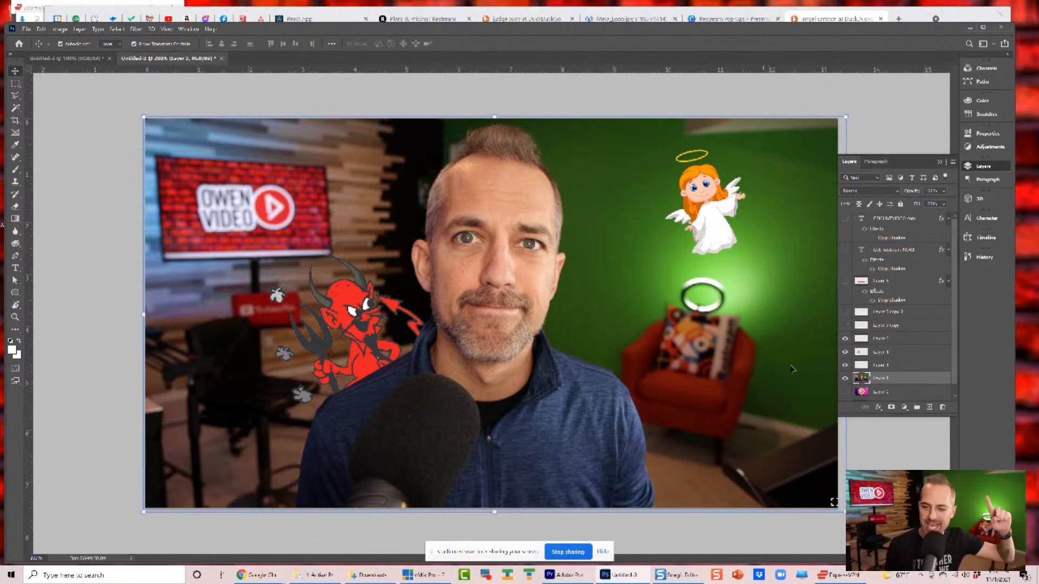
Hide the angel layer and the man's photo layer so only the devil and its tail stay visible
{"action": "left_click", "coordinate": [715, 200]}
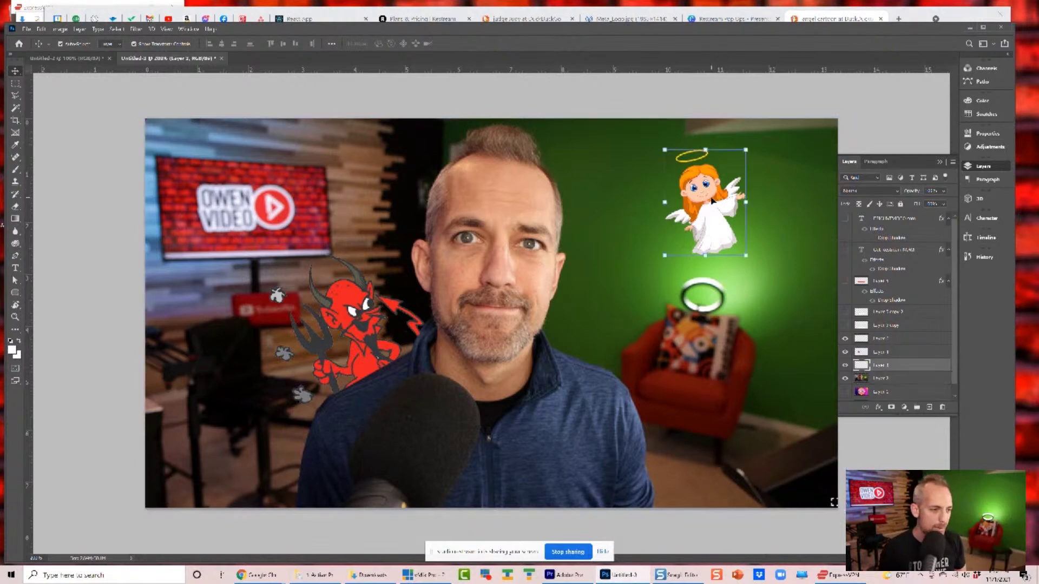
{"action": "left_click", "coordinate": [846, 365]}
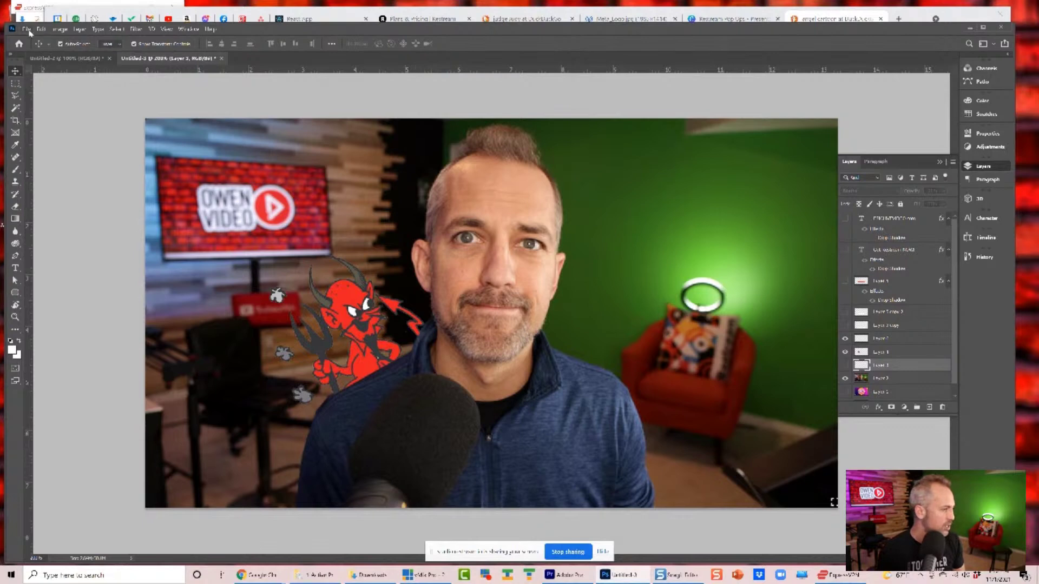
{"action": "left_click", "coordinate": [884, 379]}
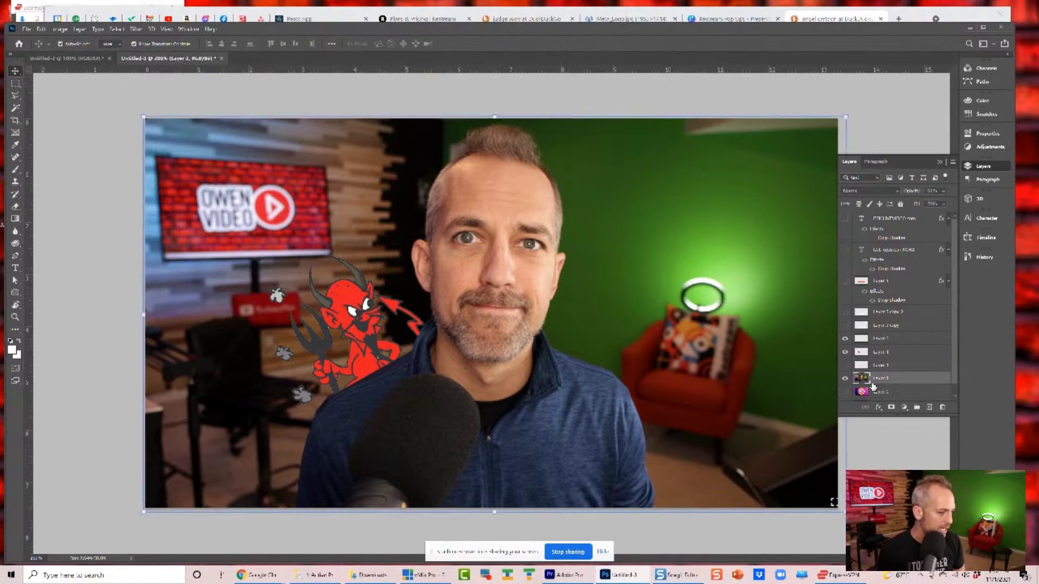
{"action": "left_click", "coordinate": [845, 382]}
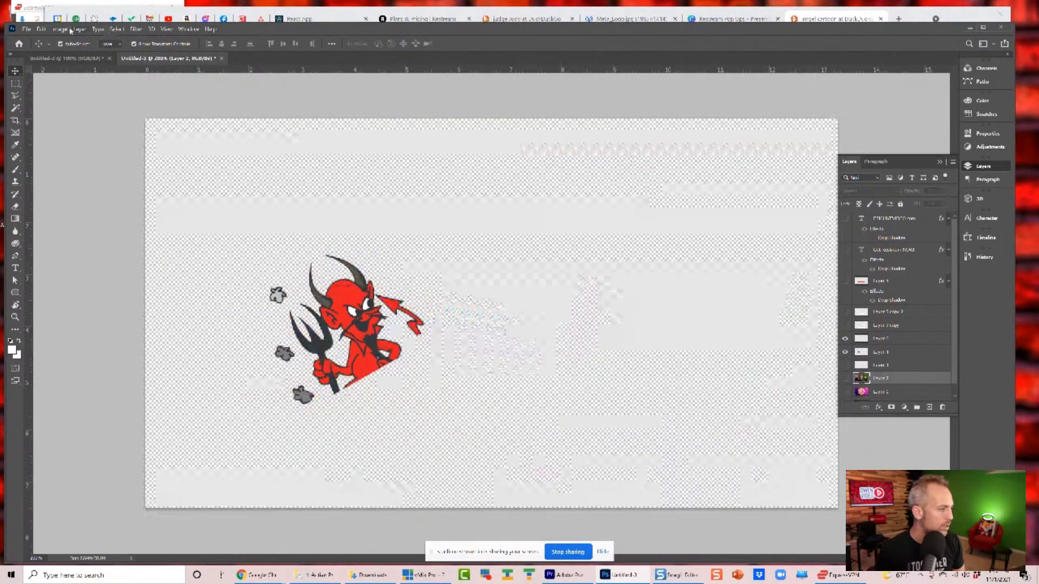
Start saving the document under a new name in the Downloads folder with PNG as the file format
{"action": "left_click", "coordinate": [31, 30]}
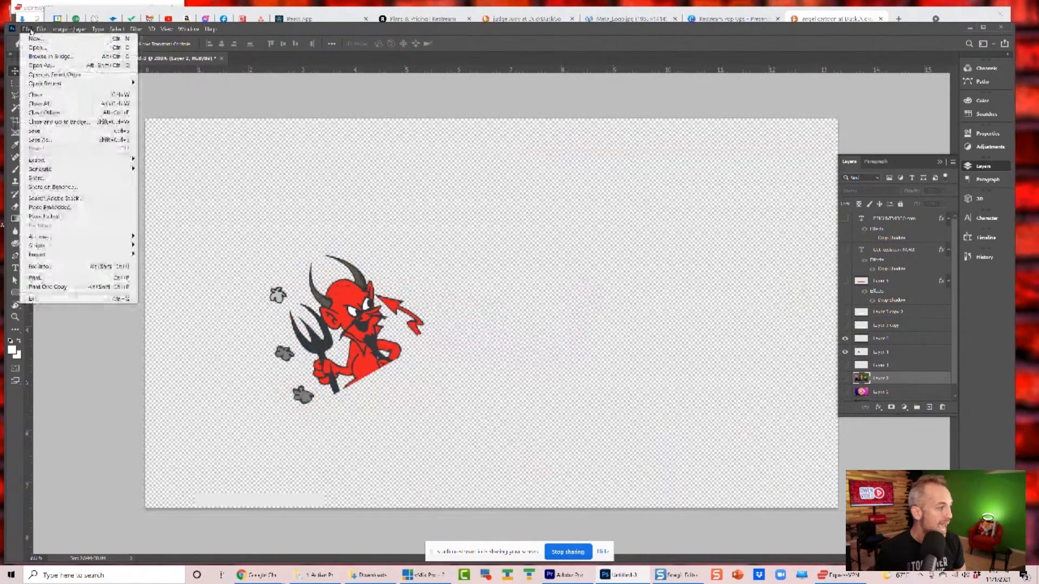
{"action": "left_click", "coordinate": [55, 146]}
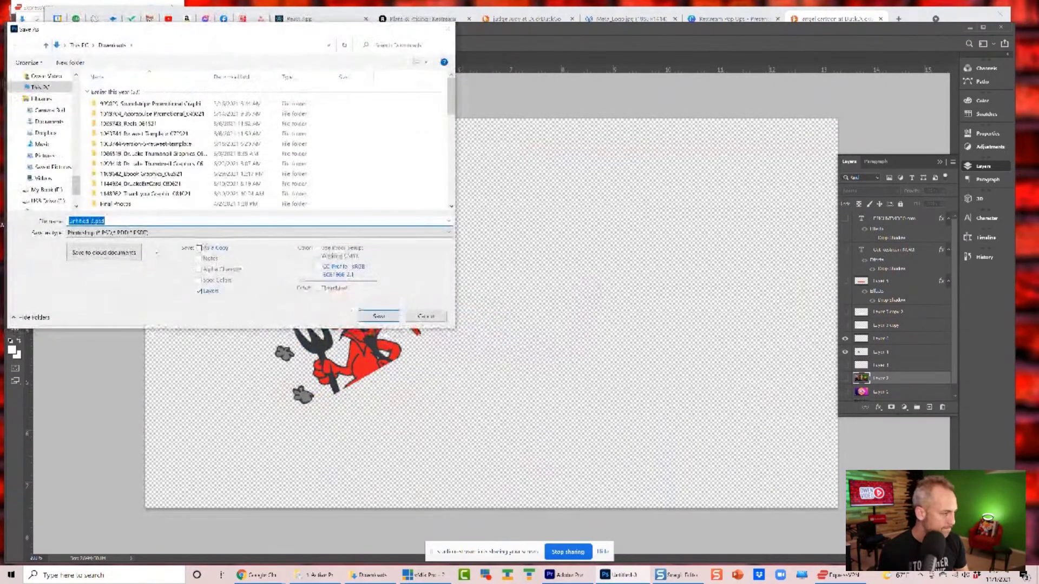
{"action": "left_click", "coordinate": [169, 233]}
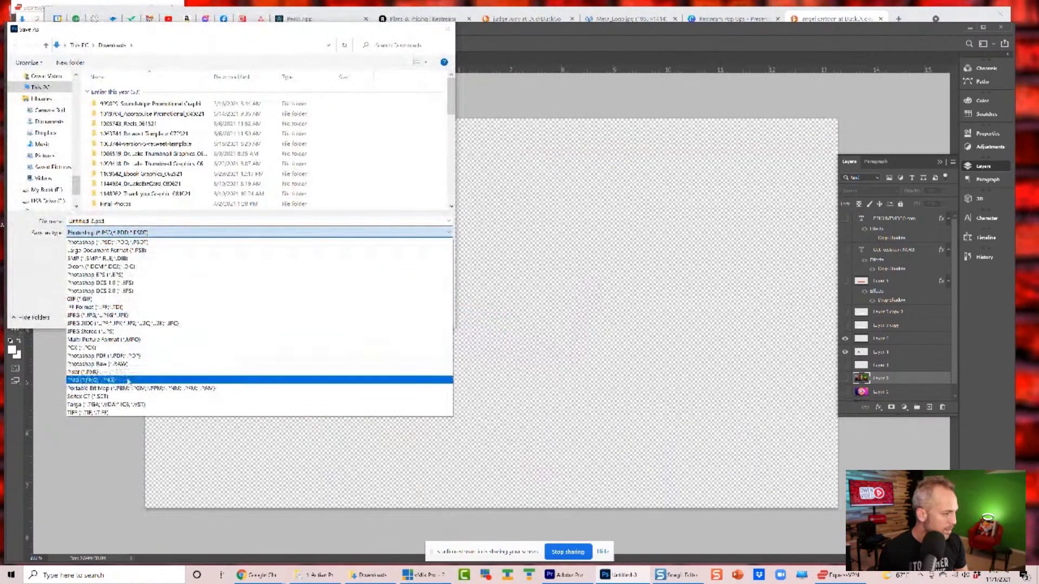
{"action": "left_click", "coordinate": [108, 380]}
Name the PNG file Angel 4 and save it with the large file size option
{"action": "left_click", "coordinate": [104, 221]}
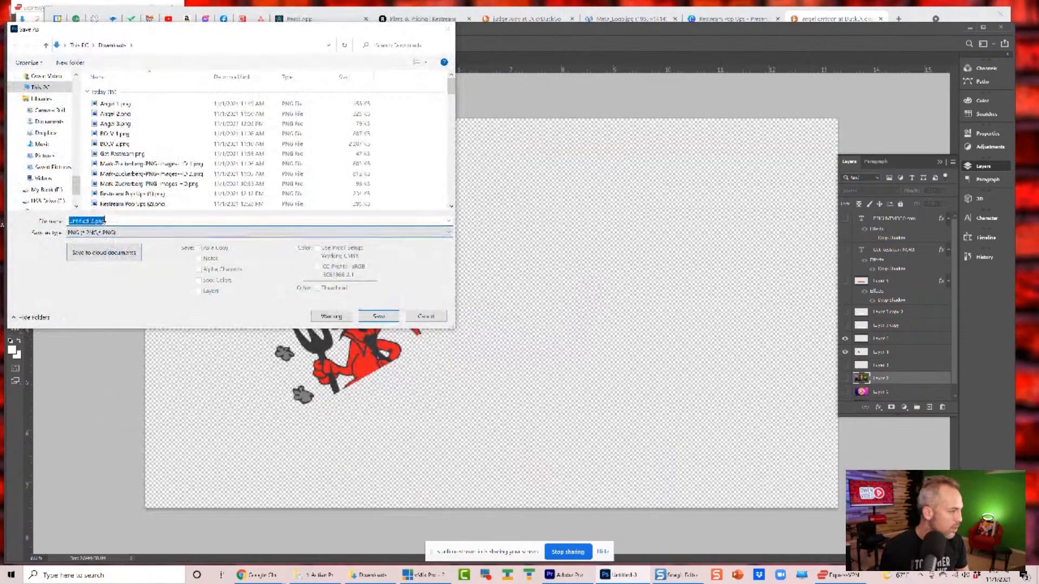
{"action": "type", "text": "ANGEL"}
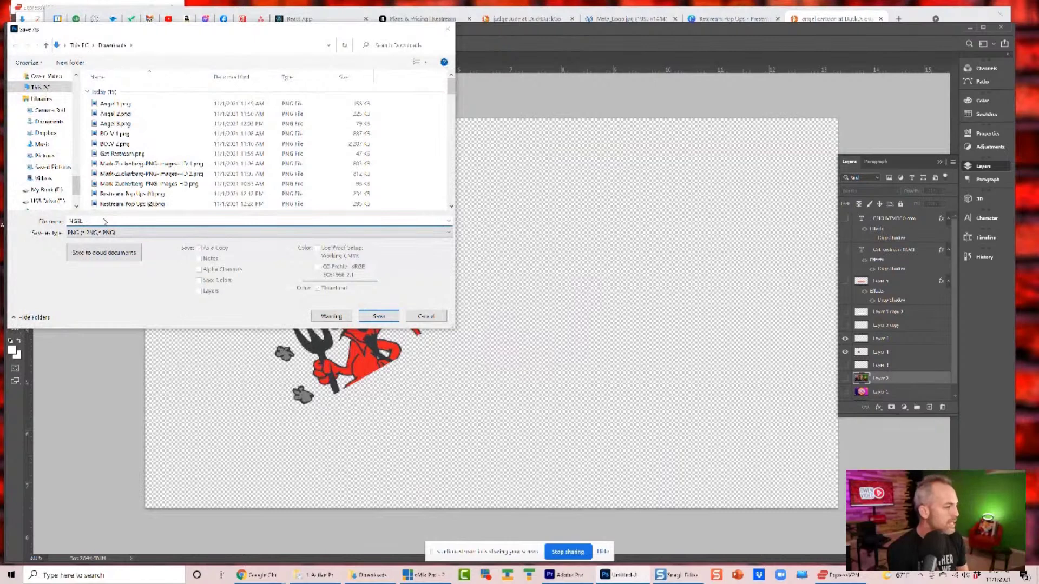
{"action": "key", "text": "BackSpace"}
{"action": "key", "text": "BackSpace"}
{"action": "key", "text": "BackSpace"}
{"action": "key", "text": "BackSpace"}
{"action": "key", "text": "BackSpace"}
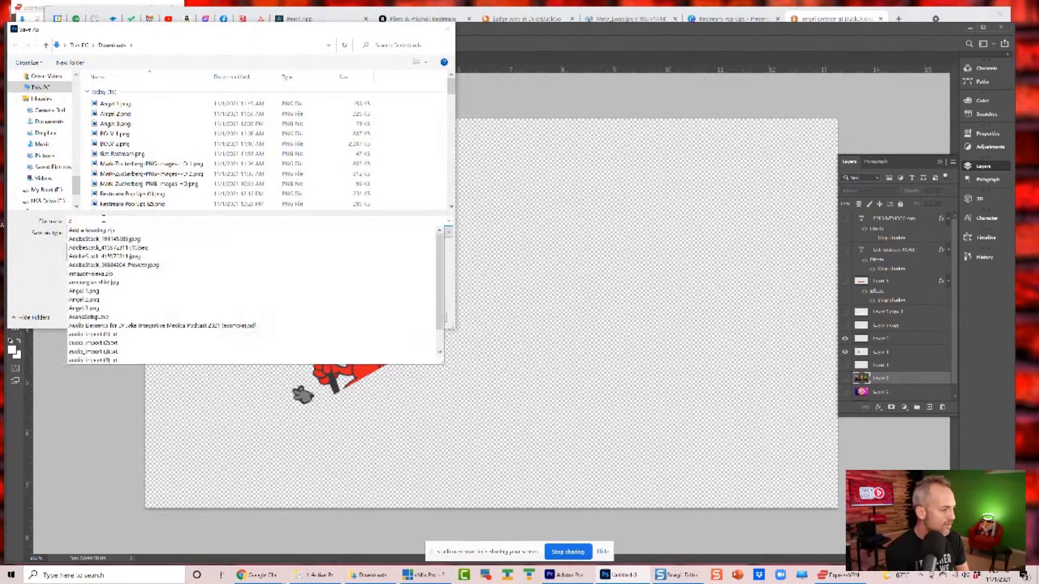
{"action": "type", "text": "Angel"}
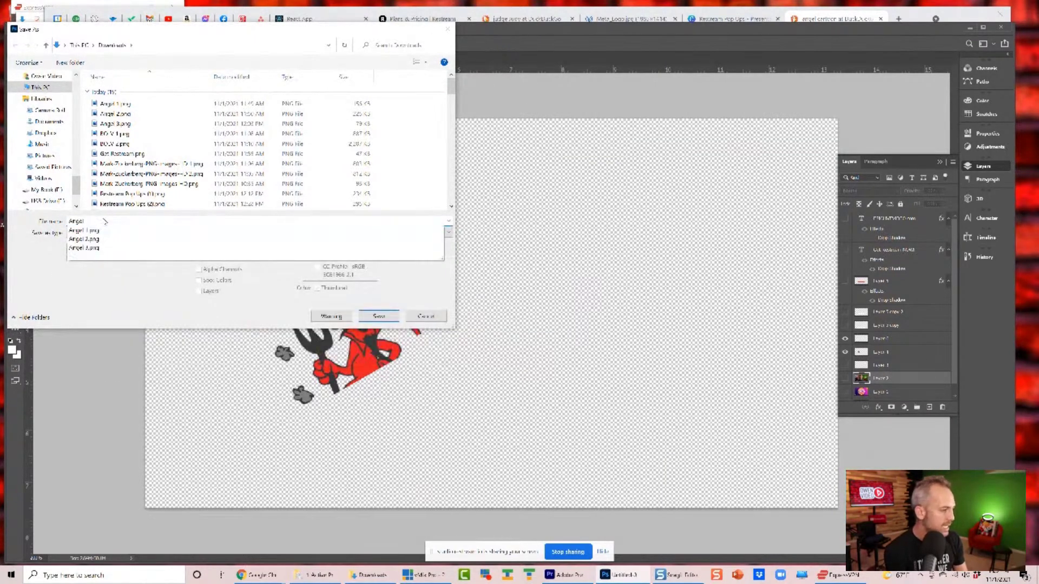
{"action": "type", "text": " 4"}
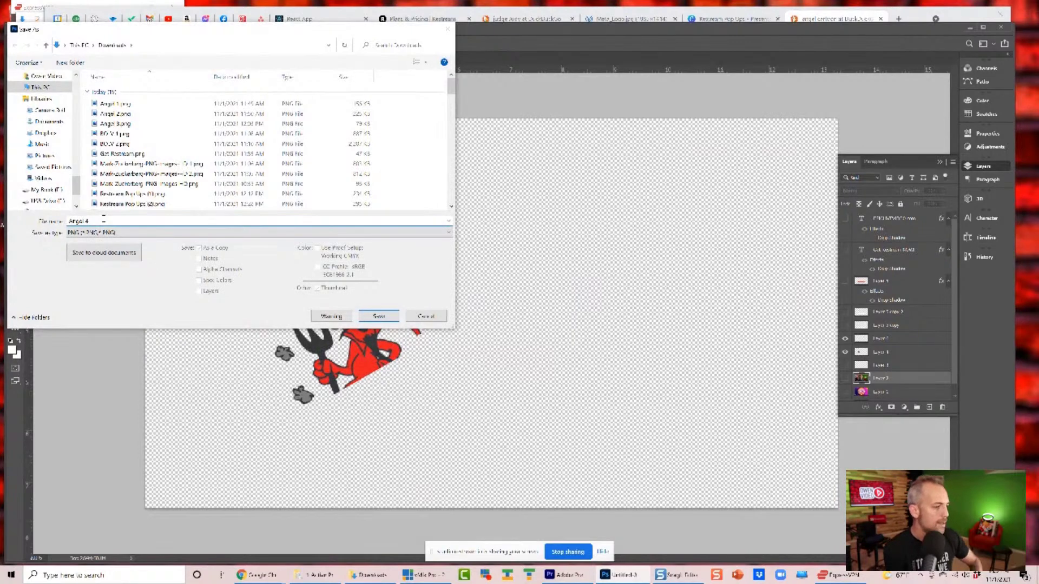
{"action": "key", "text": "Return"}
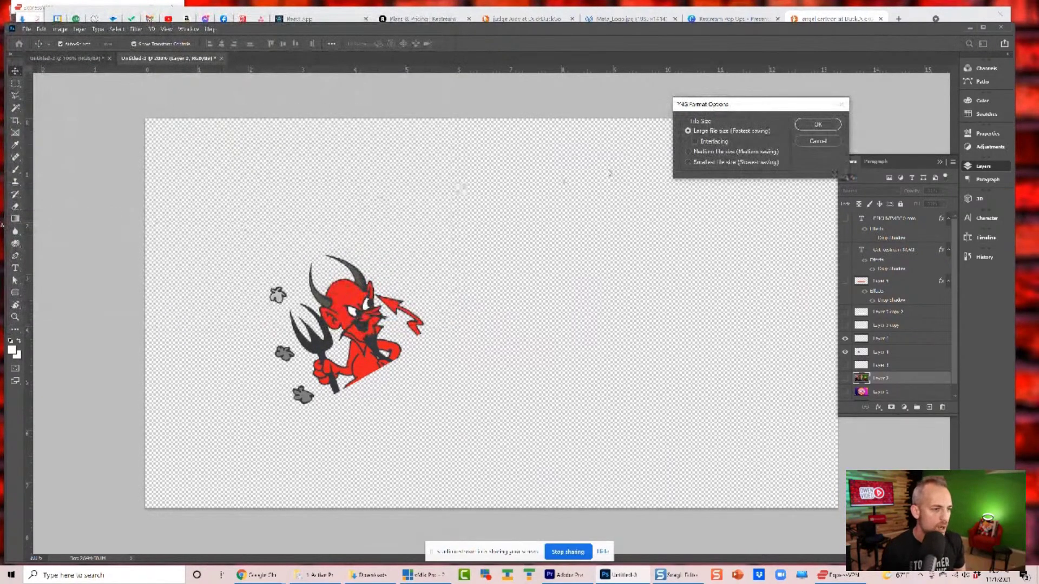
{"action": "left_click", "coordinate": [819, 125]}
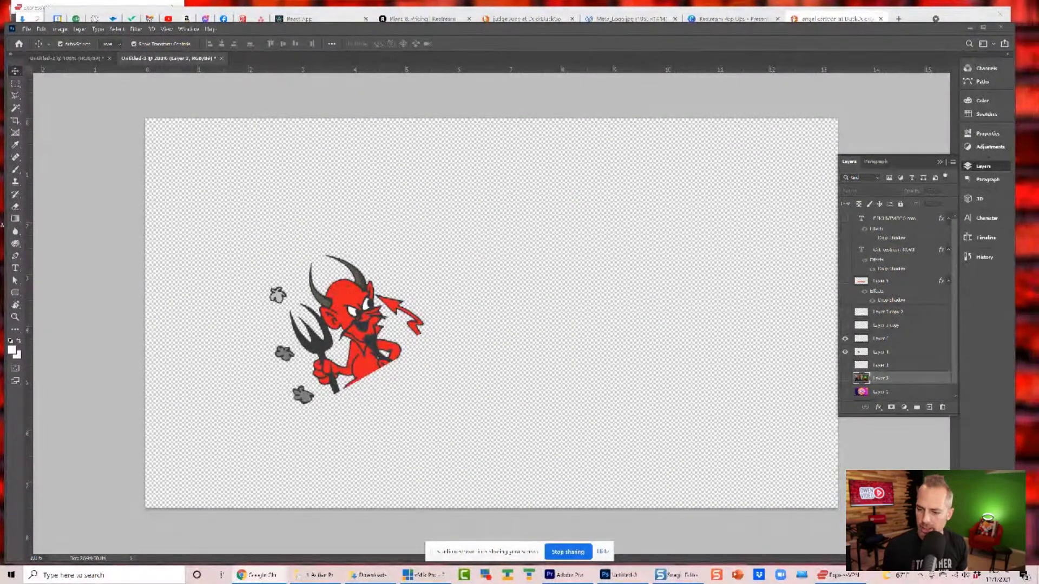
Switch to Restream Studio in Chrome, upload Angel 4.png as a new overlay, and show it on the stream
{"action": "left_click_drag", "start_coordinate": [1038, 46], "coordinate": [422, 22]}
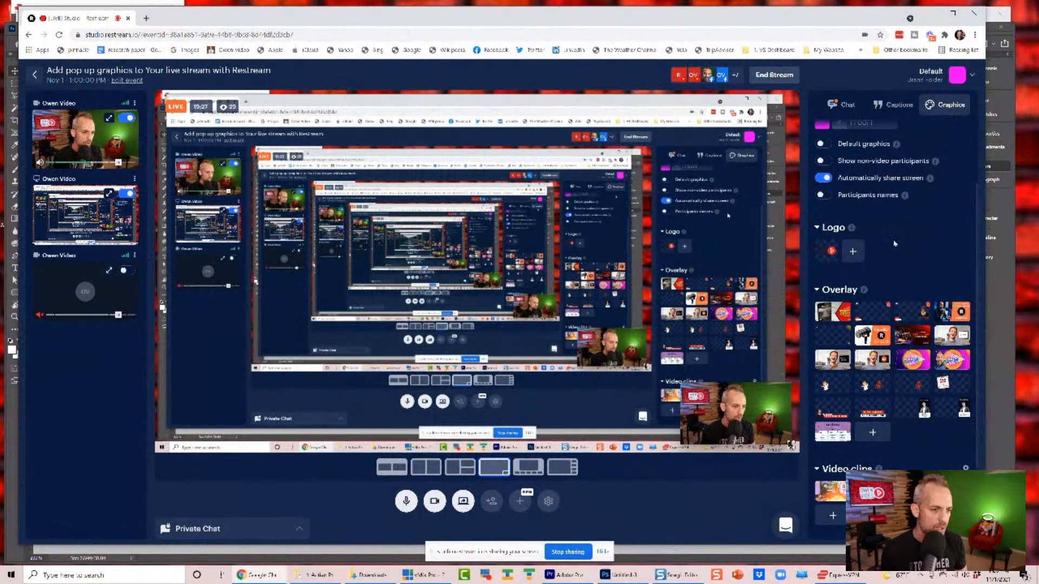
{"action": "left_click", "coordinate": [872, 433]}
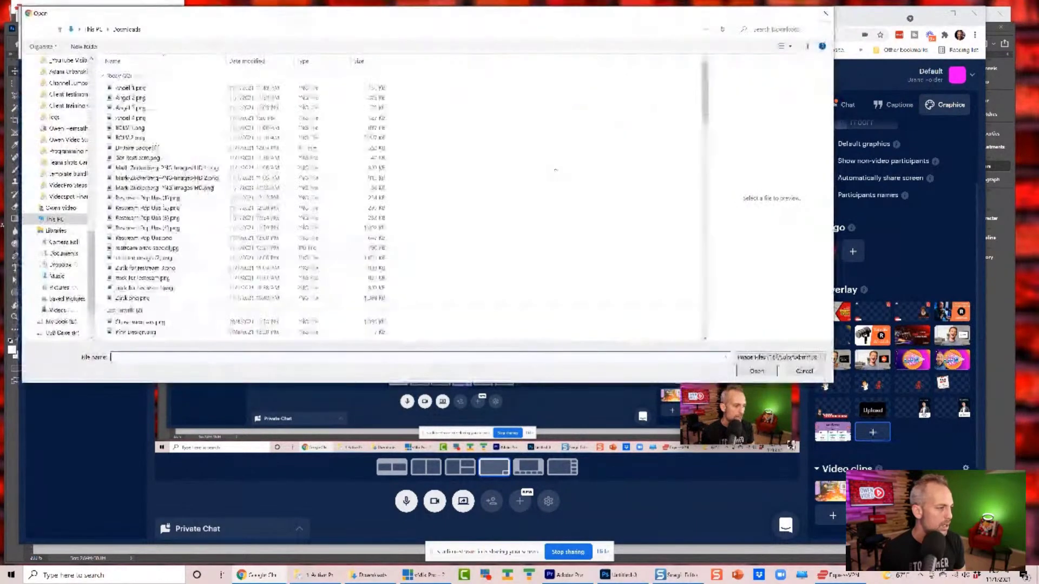
{"action": "left_click", "coordinate": [130, 117]}
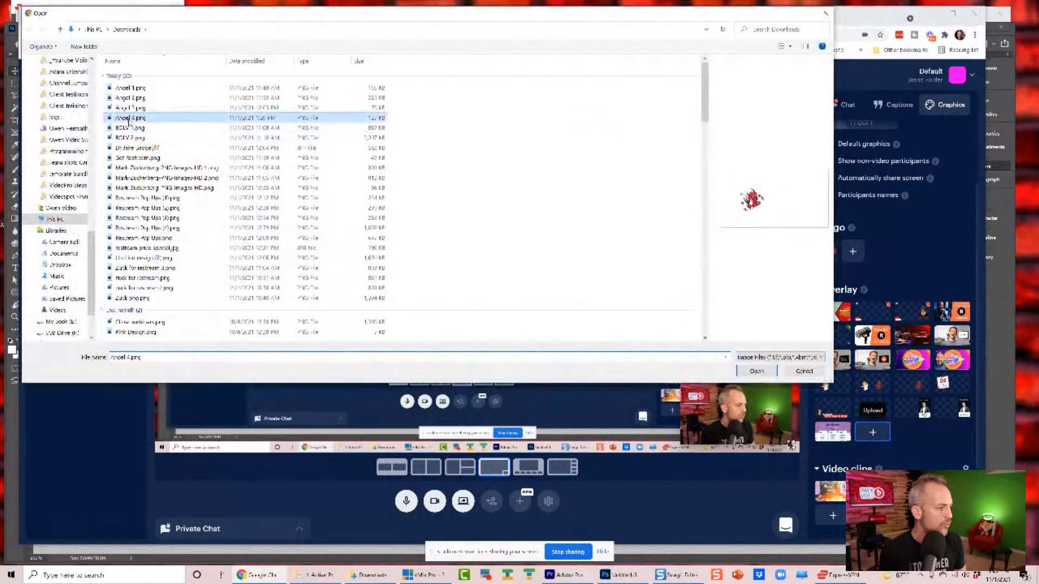
{"action": "left_click", "coordinate": [757, 371]}
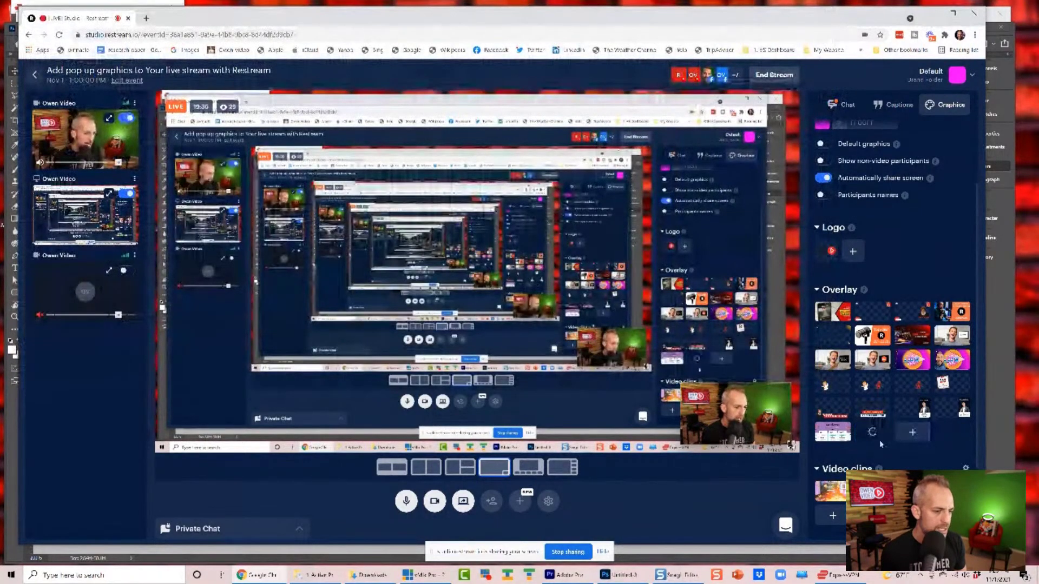
{"action": "left_click", "coordinate": [873, 439]}
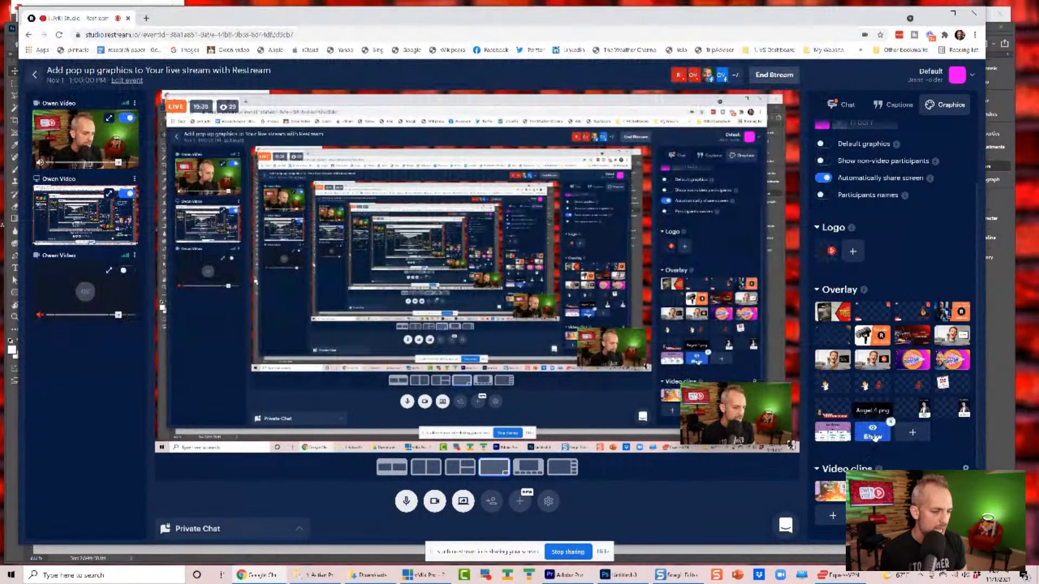
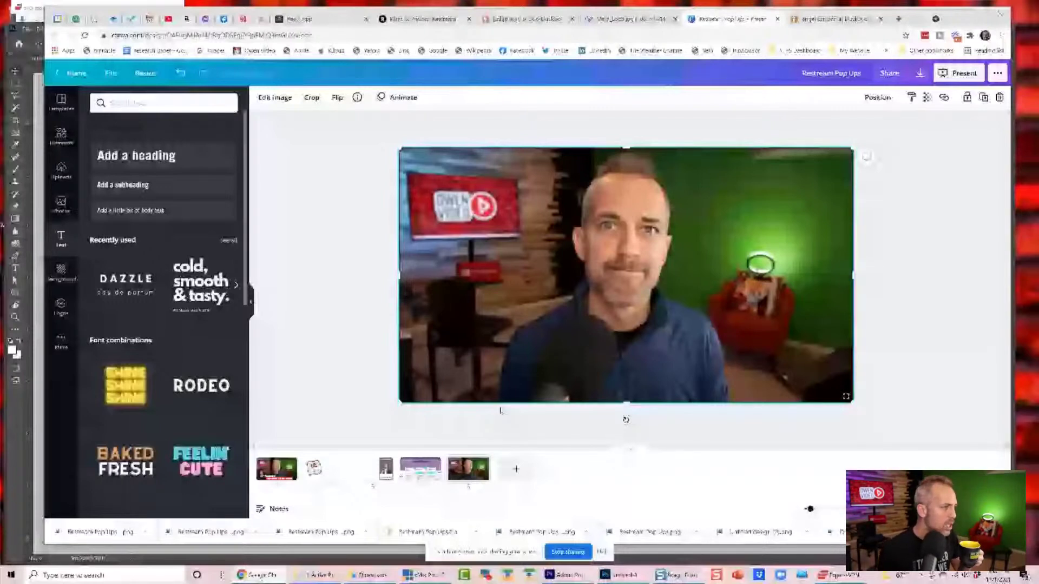
Switch to the YouTube video about immune-boosting supplements and examine its title and the graphics in its picture
{"action": "left_click", "coordinate": [168, 19]}
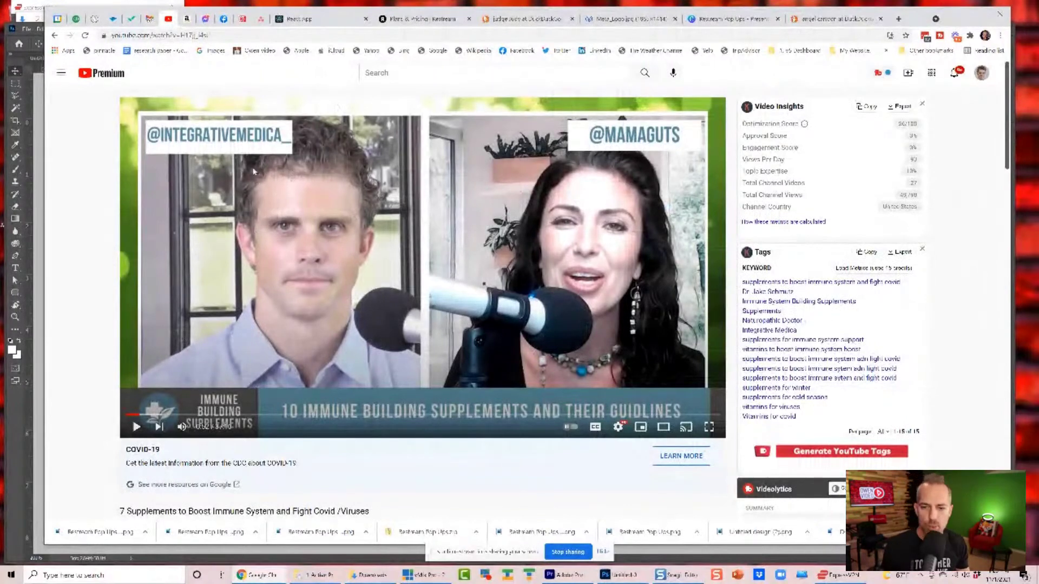
{"action": "scroll", "coordinate": [103, 227], "scroll_direction": "down", "scroll_amount": 4}
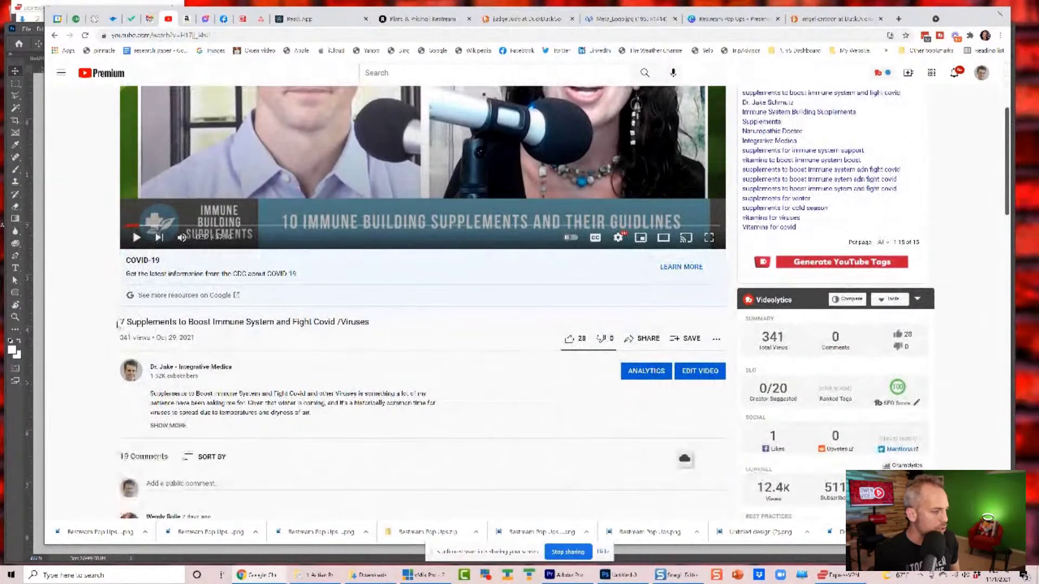
{"action": "left_click_drag", "start_coordinate": [118, 320], "coordinate": [378, 330]}
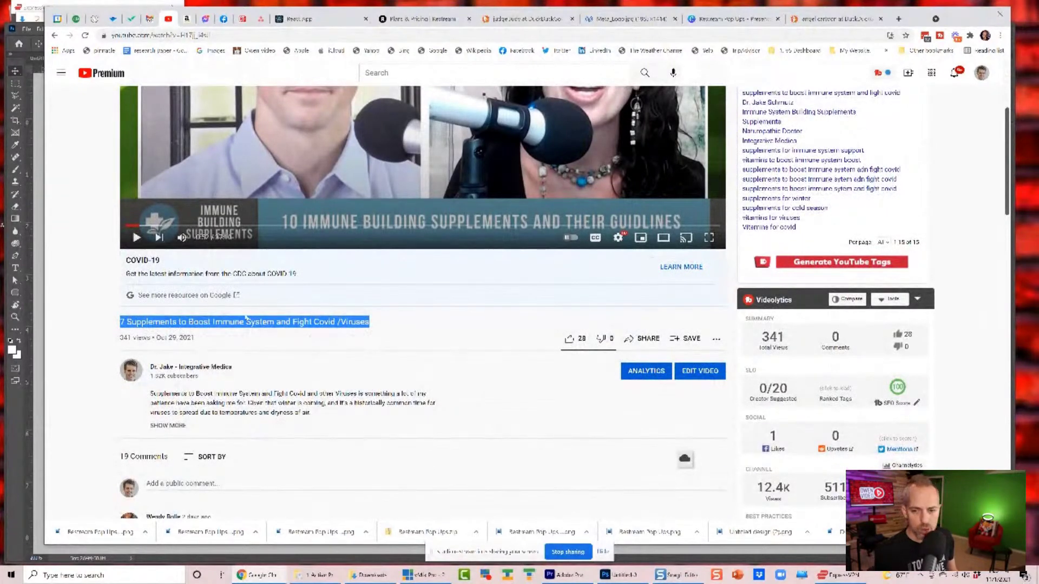
{"action": "scroll", "coordinate": [246, 319], "scroll_direction": "up", "scroll_amount": 4}
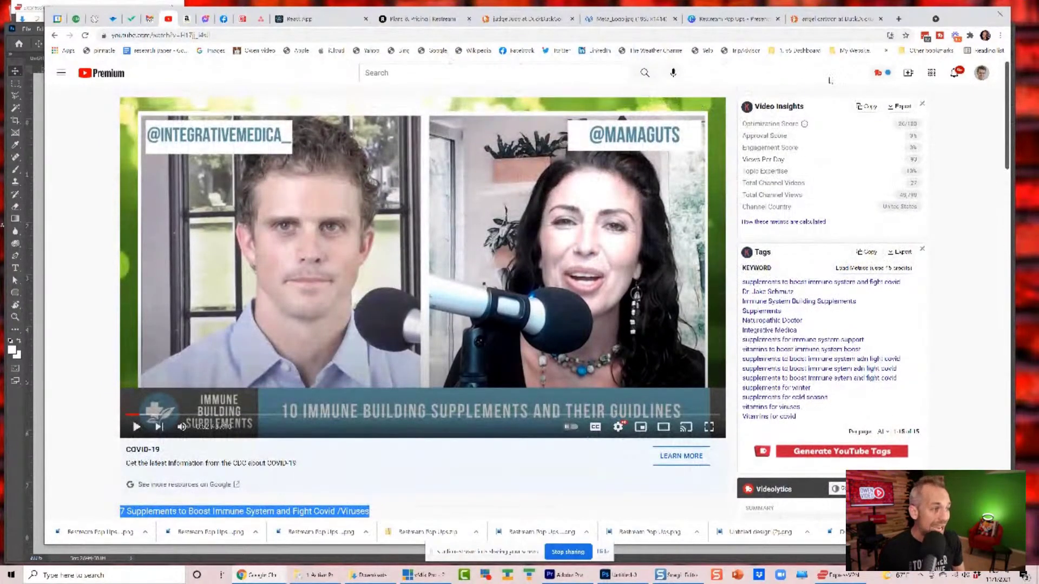
Open the 1,800 Subscribers milestone certificate from TubeBuddy's recent milestones and capture the whole certificate as a screenshot
{"action": "left_click", "coordinate": [879, 74]}
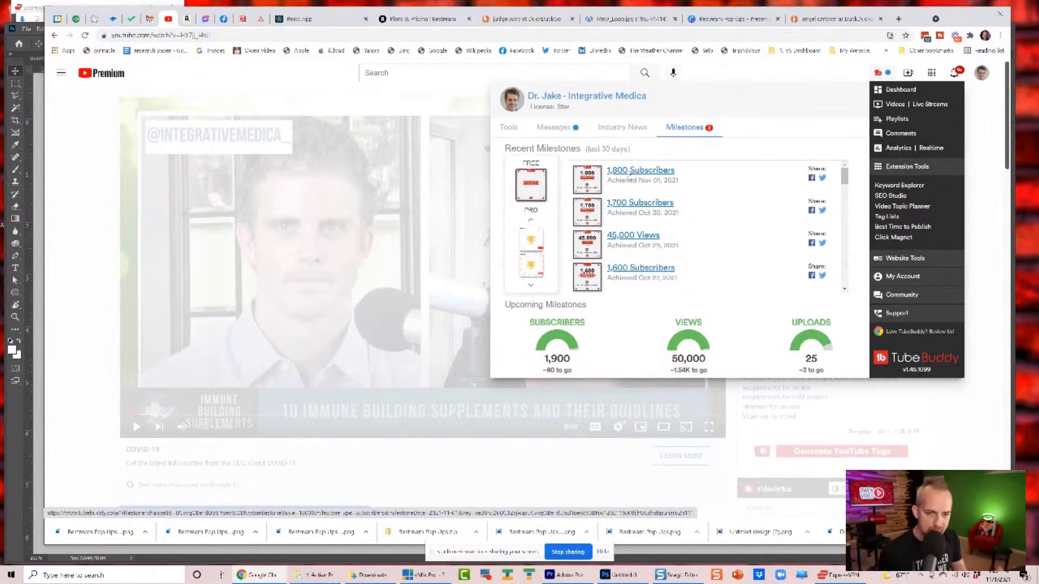
{"action": "left_click", "coordinate": [629, 171]}
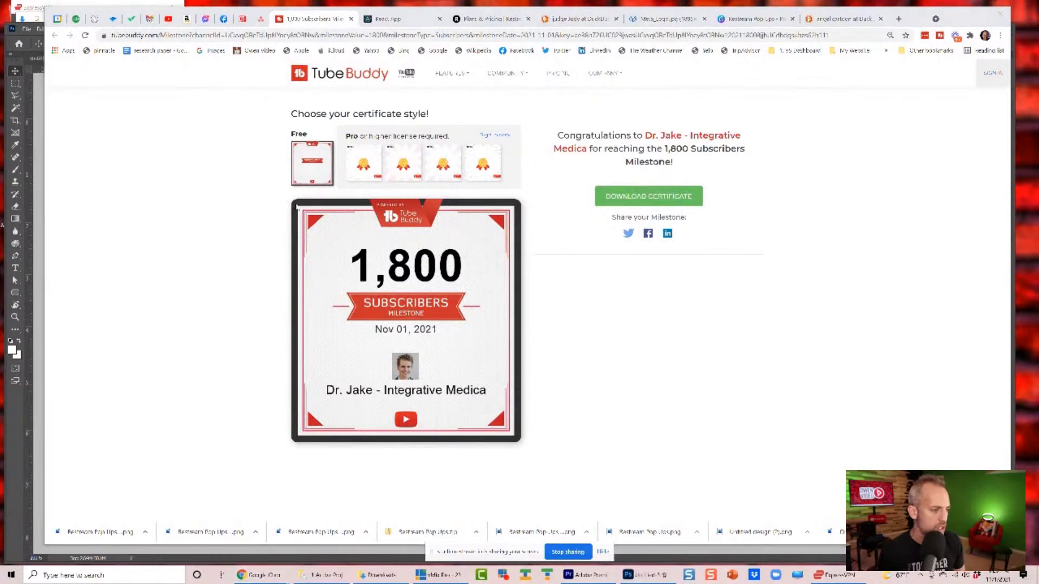
{"action": "key", "text": "Print"}
{"action": "left_click_drag", "start_coordinate": [290, 198], "coordinate": [517, 437]}
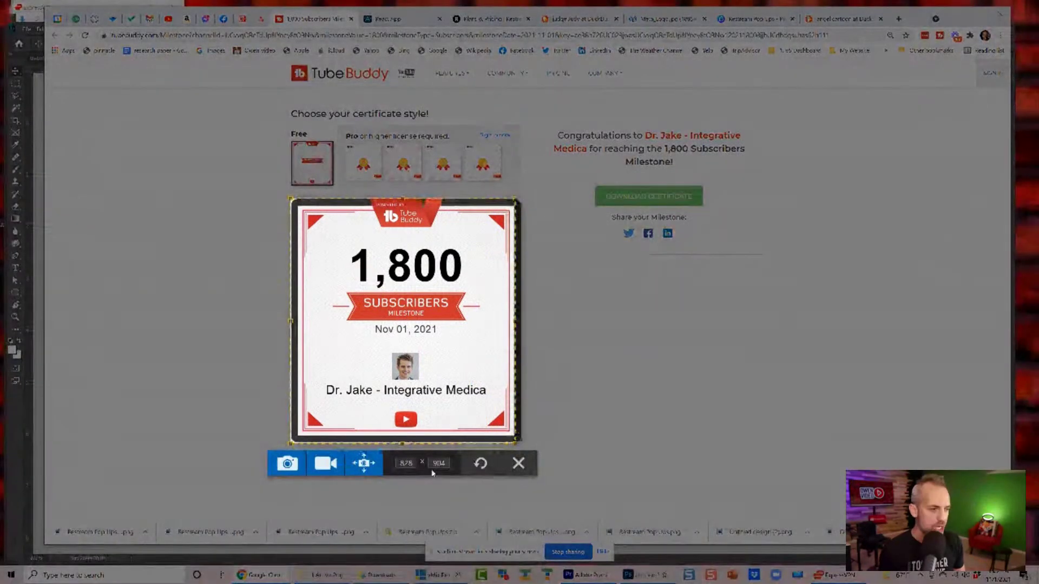
{"action": "left_click", "coordinate": [287, 463]}
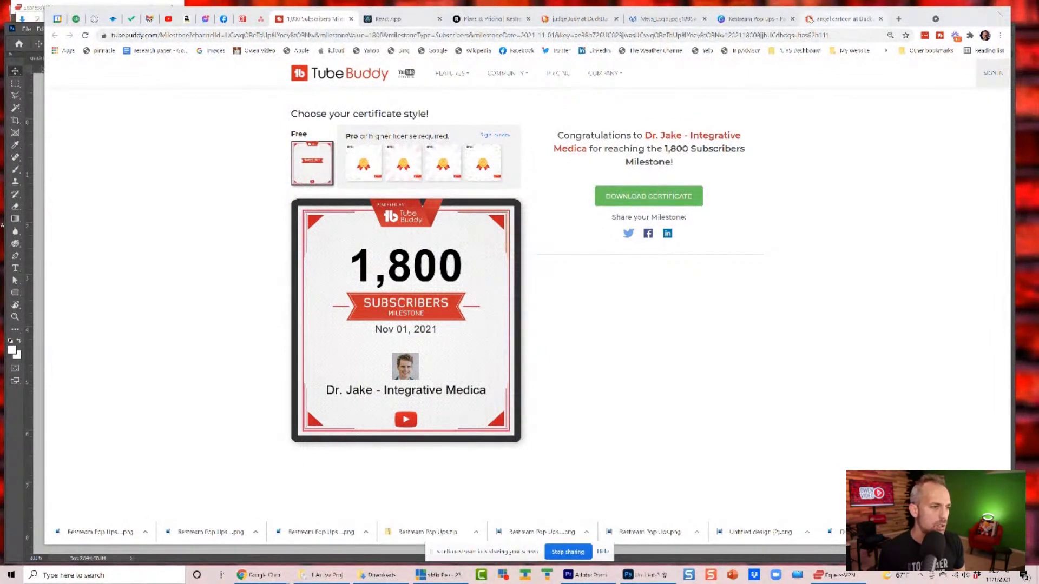
Switch to the Restream Pop Ups design in Canva and make the background photo on page 2 fully opaque
{"action": "left_click", "coordinate": [755, 18]}
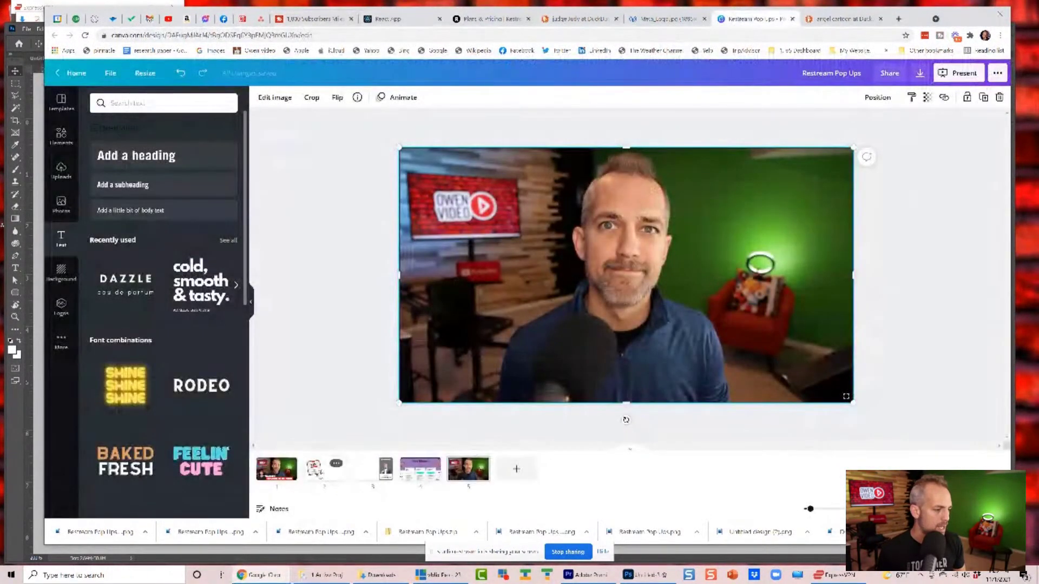
{"action": "left_click", "coordinate": [336, 463]}
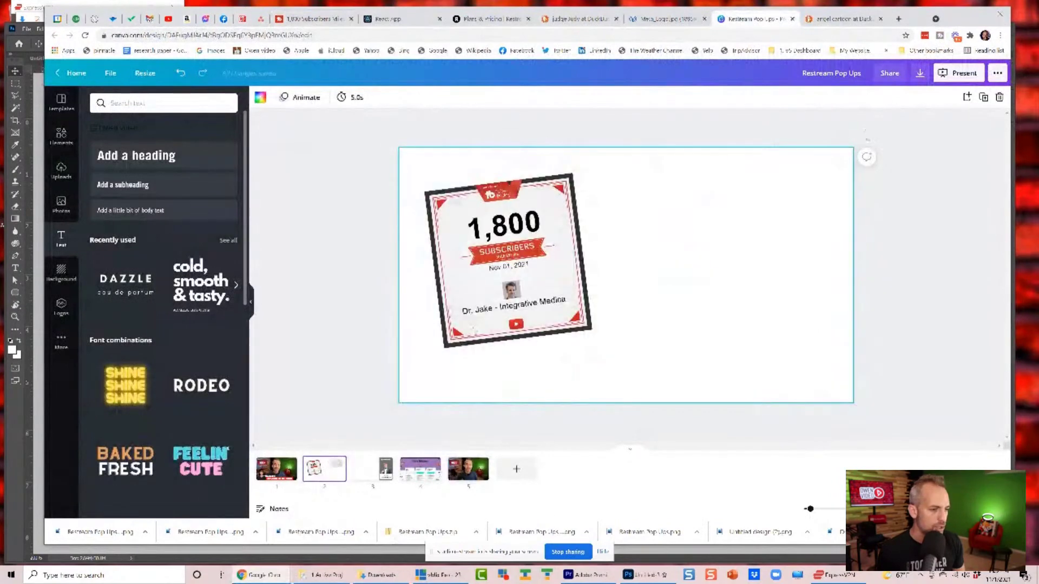
{"action": "left_click", "coordinate": [737, 223]}
{"action": "left_click", "coordinate": [961, 98]}
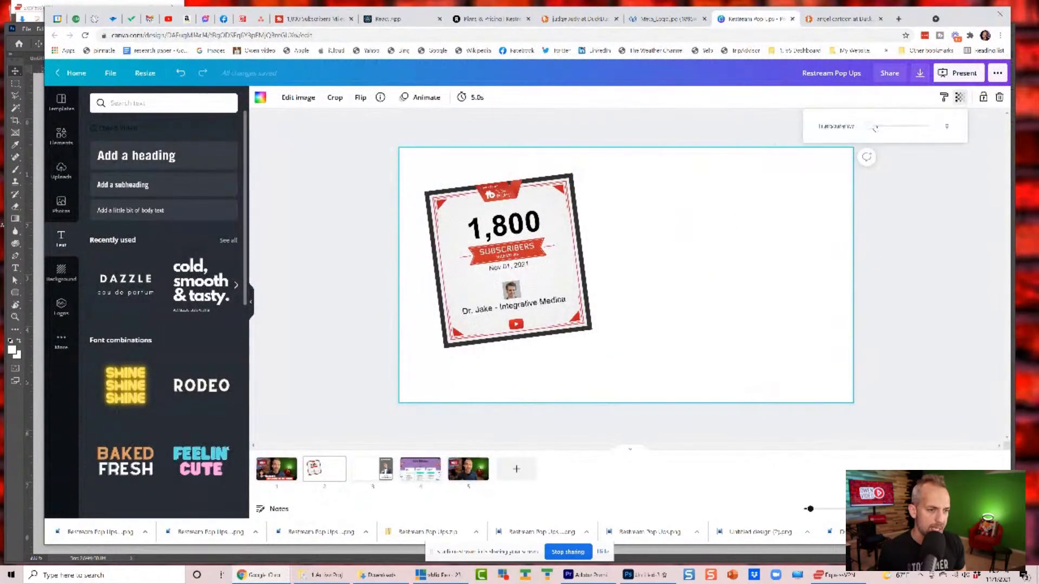
{"action": "left_click_drag", "start_coordinate": [899, 126], "coordinate": [928, 126]}
{"action": "left_click", "coordinate": [927, 314]}
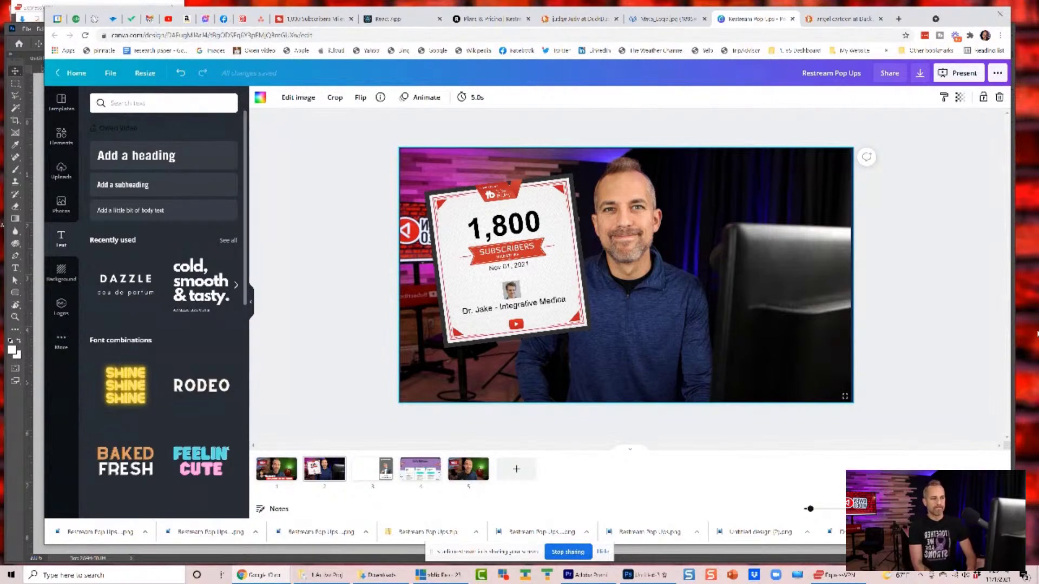
Shrink the 1,800 subscribers certificate slightly, raise it beside the presenter, and tilt it more steeply counterclockwise
{"action": "left_click", "coordinate": [515, 234]}
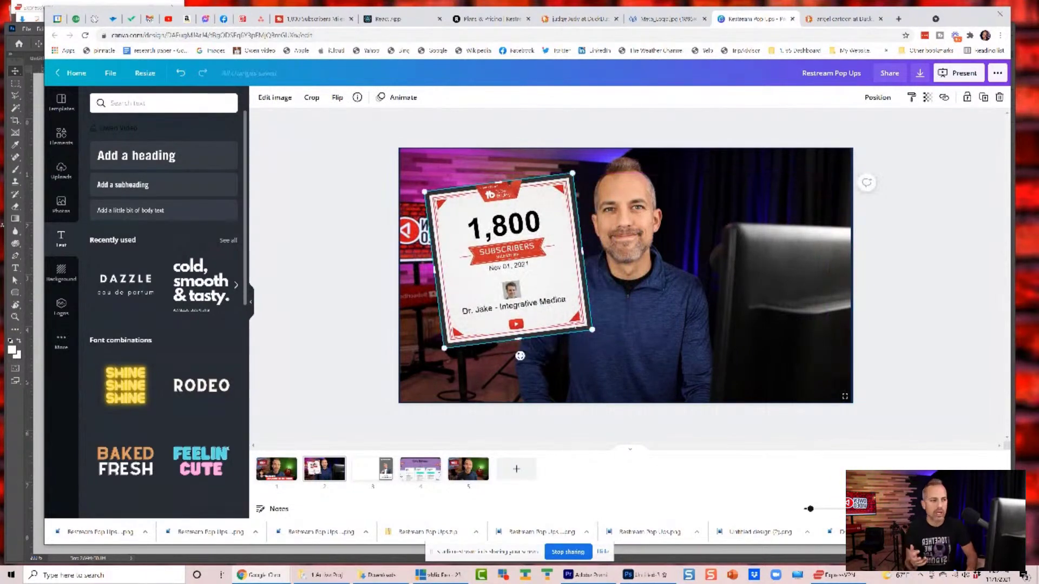
{"action": "left_click_drag", "start_coordinate": [591, 331], "coordinate": [561, 323]}
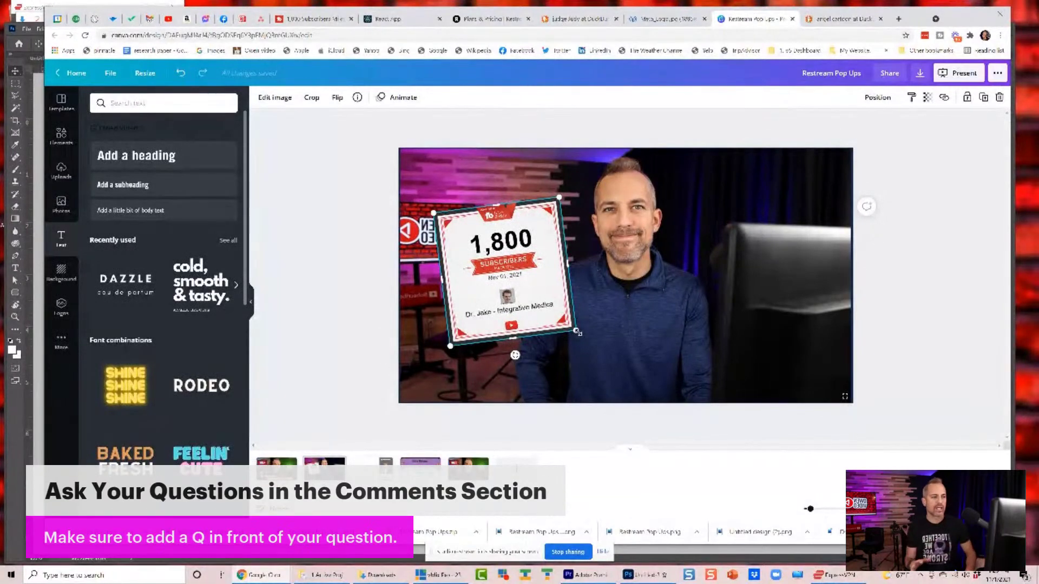
{"action": "left_click_drag", "start_coordinate": [515, 355], "coordinate": [507, 356]}
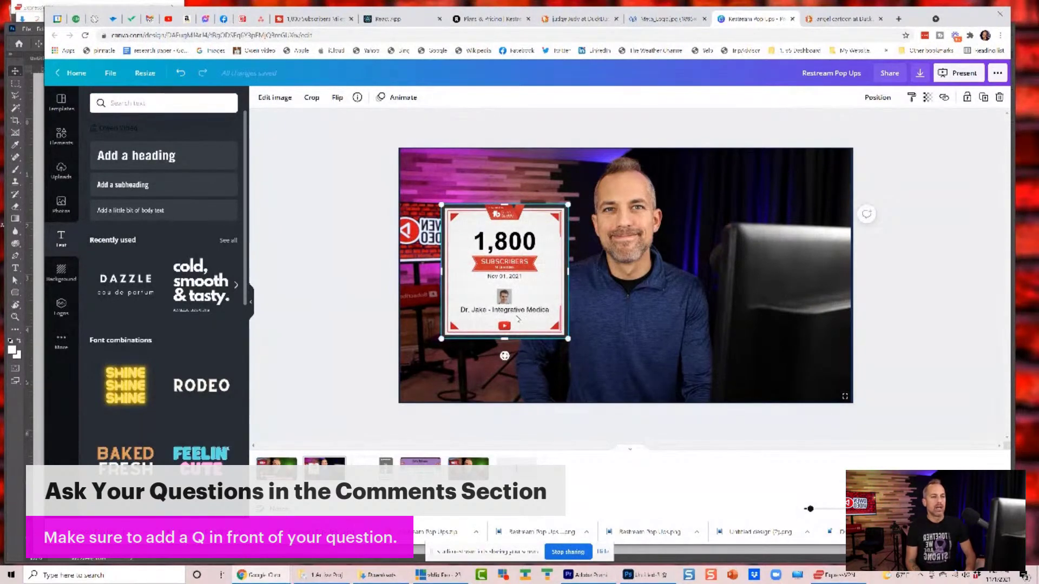
{"action": "left_click_drag", "start_coordinate": [519, 319], "coordinate": [512, 303]}
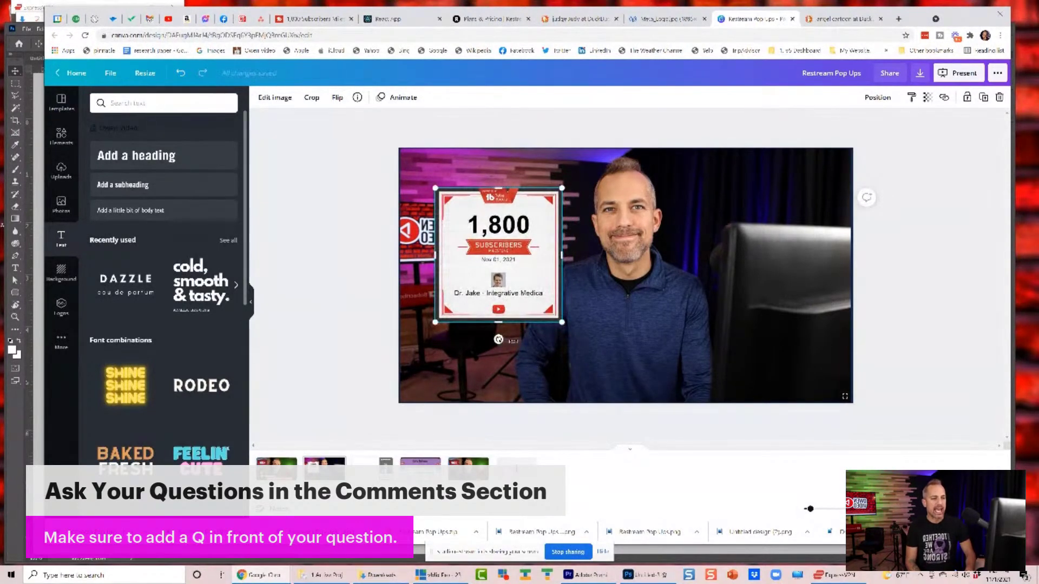
{"action": "left_click_drag", "start_coordinate": [498, 339], "coordinate": [522, 335]}
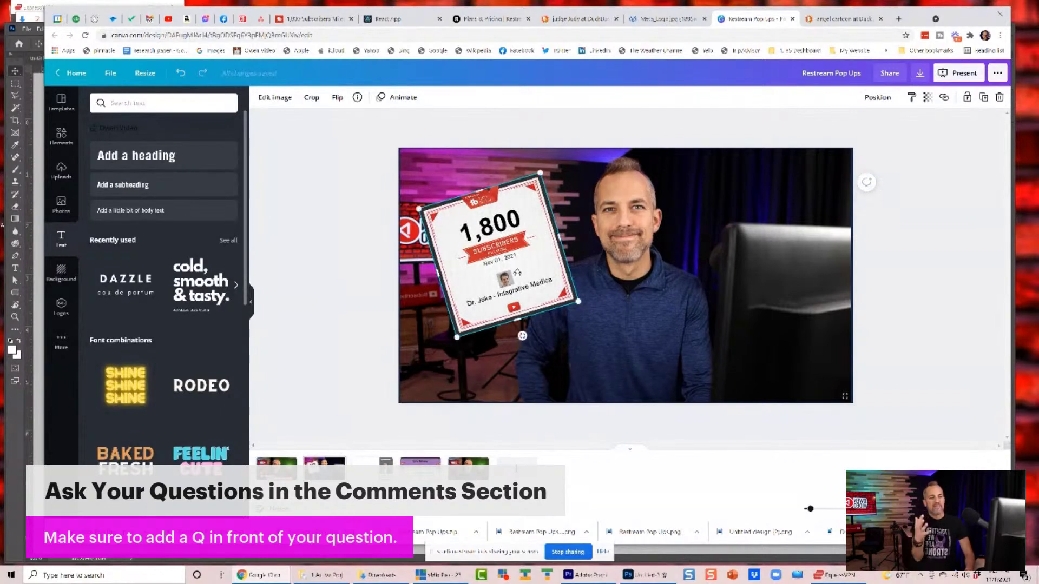
Move the certificate to the other side of the presenter, over the dark chair, and tilt it clockwise
{"action": "left_click_drag", "start_coordinate": [512, 264], "coordinate": [765, 248]}
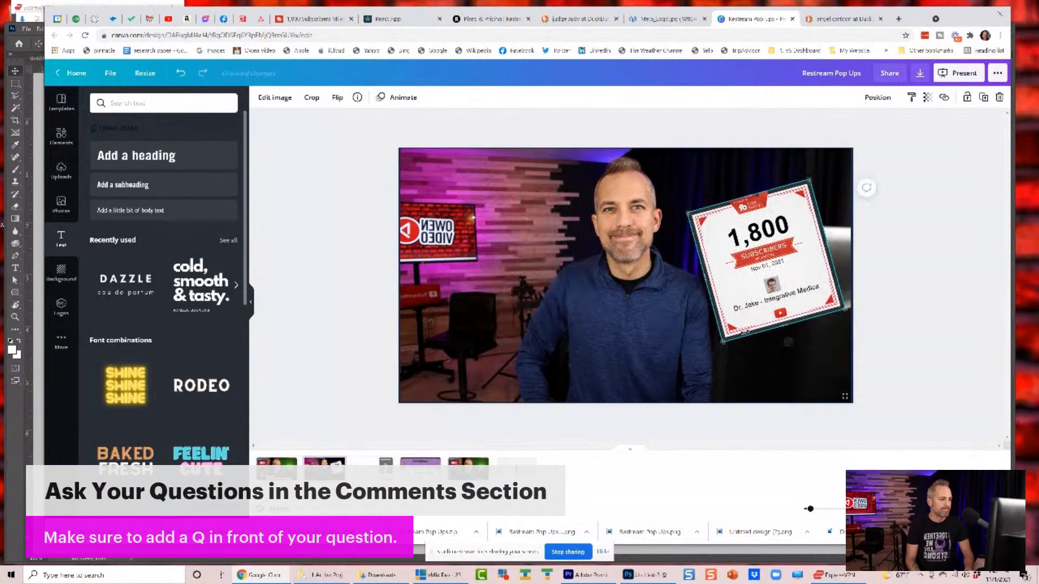
{"action": "mouse_move", "coordinate": [745, 332]}
{"action": "left_mouse_down"}
{"action": "mouse_move", "coordinate": [722, 323]}
{"action": "mouse_move", "coordinate": [737, 328]}
{"action": "left_mouse_up"}
{"action": "left_click_drag", "start_coordinate": [778, 251], "coordinate": [762, 251]}
{"action": "left_click_drag", "start_coordinate": [719, 336], "coordinate": [727, 339]}
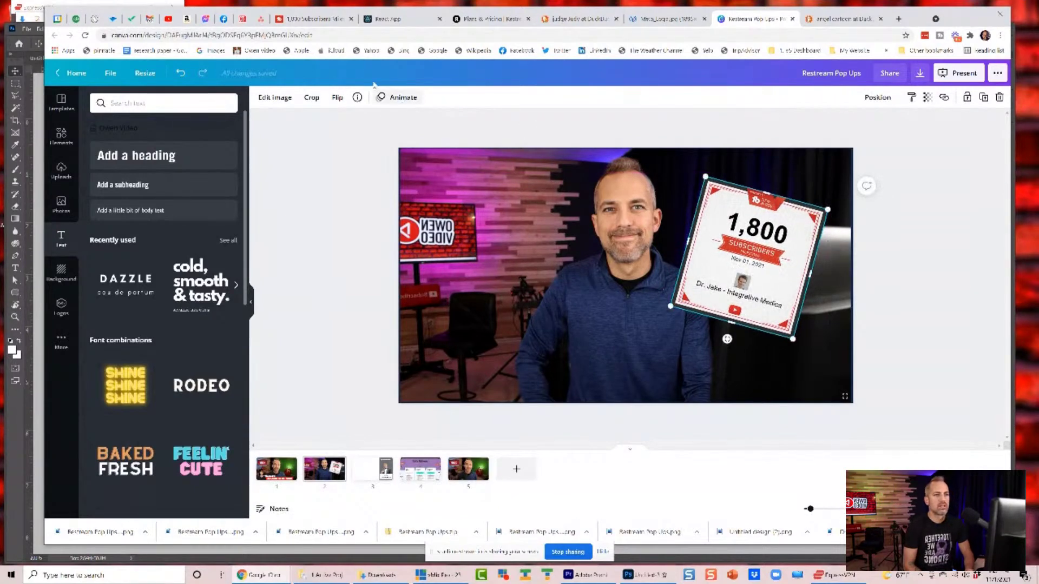
Switch back to the YouTube video about immune-boosting supplements and open the channel that published it
{"action": "left_click", "coordinate": [311, 19]}
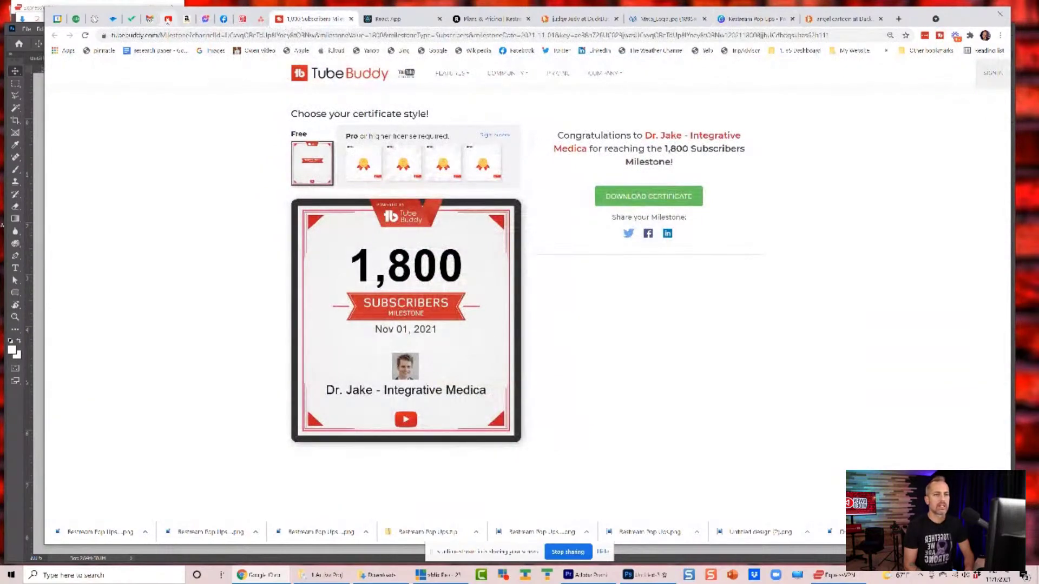
{"action": "left_click", "coordinate": [168, 19]}
{"action": "left_click", "coordinate": [99, 191]}
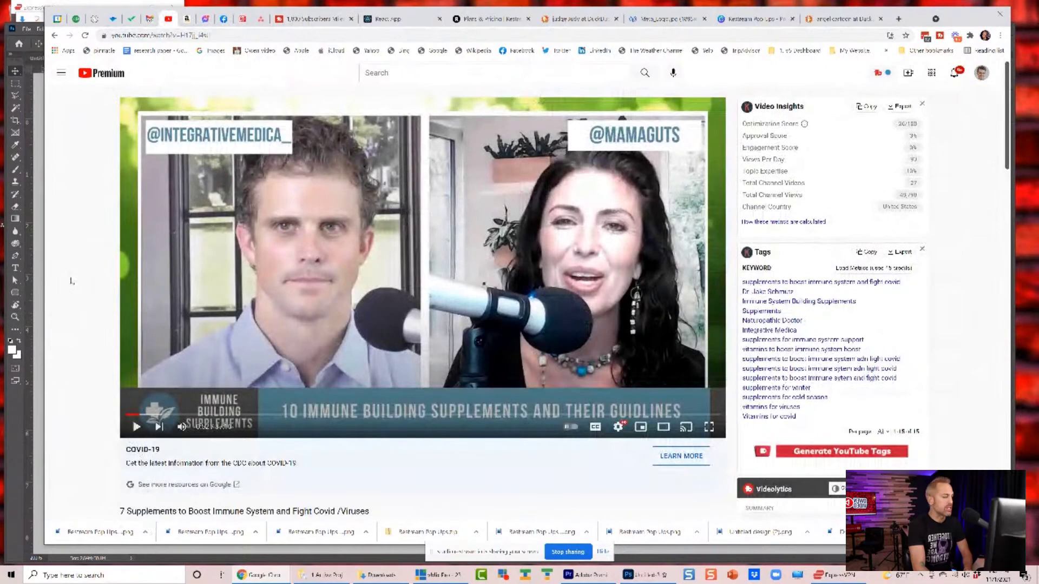
{"action": "scroll", "coordinate": [685, 364], "scroll_direction": "down", "scroll_amount": 5}
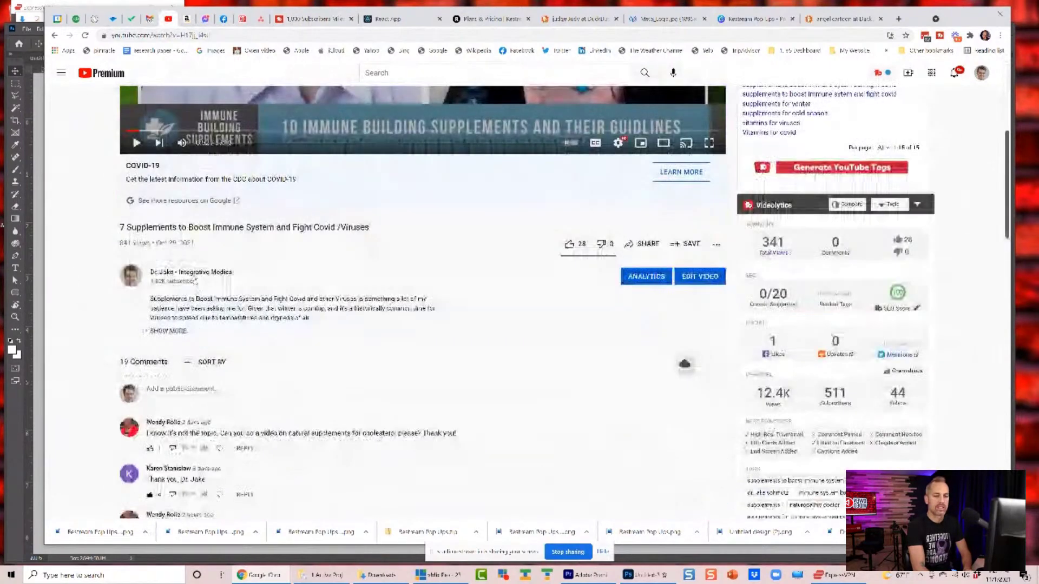
{"action": "left_click", "coordinate": [191, 272]}
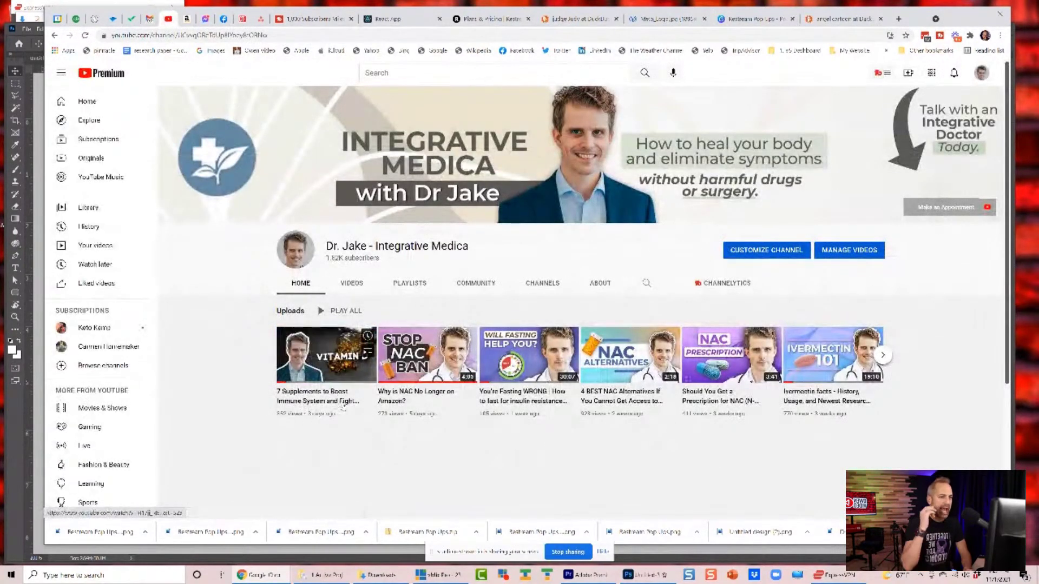
Sort the channel's videos by most popular, then open the first one and pause it
{"action": "left_click", "coordinate": [350, 284]}
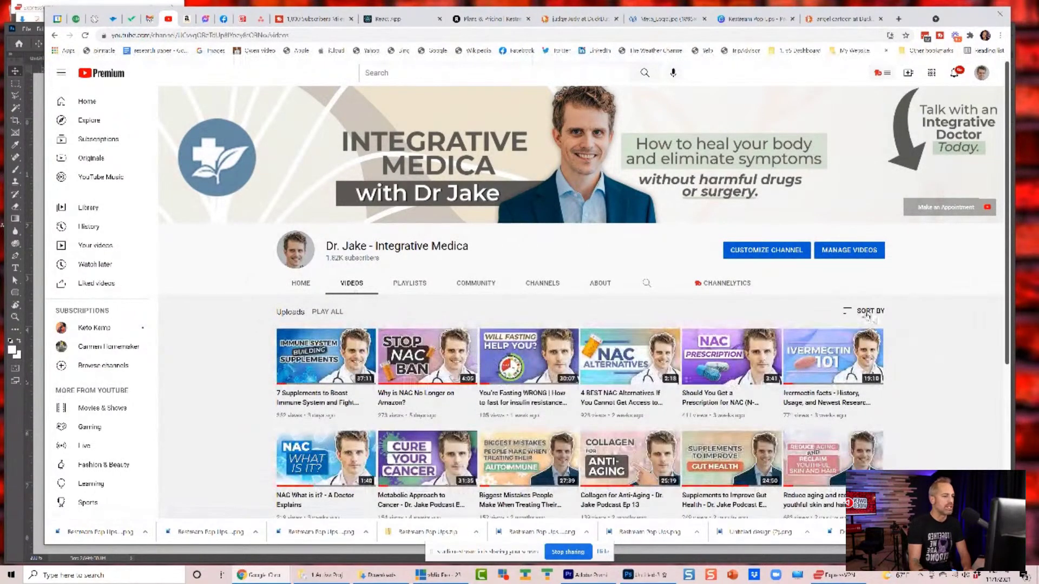
{"action": "left_click", "coordinate": [868, 311]}
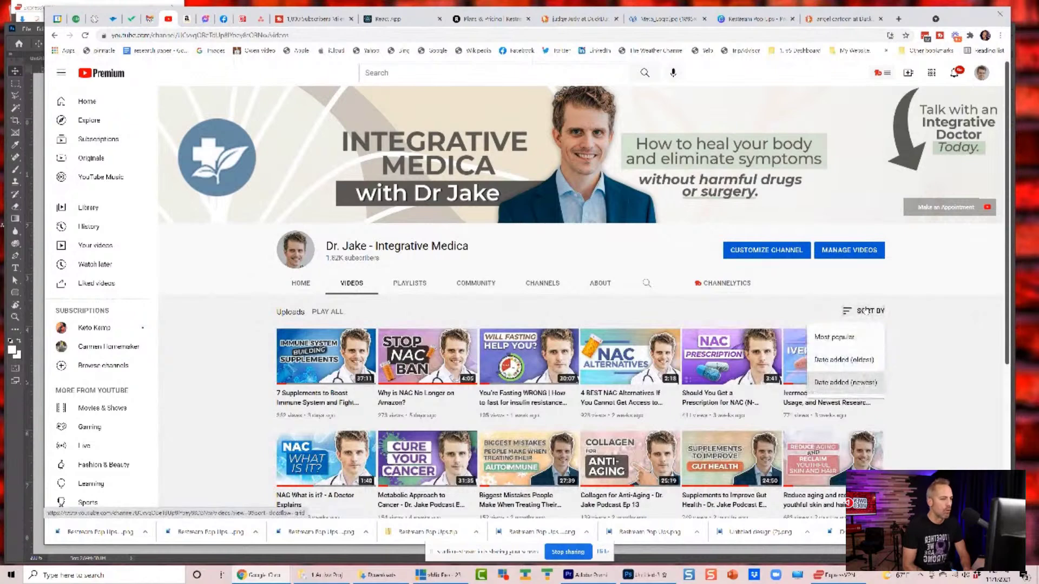
{"action": "left_click", "coordinate": [834, 337]}
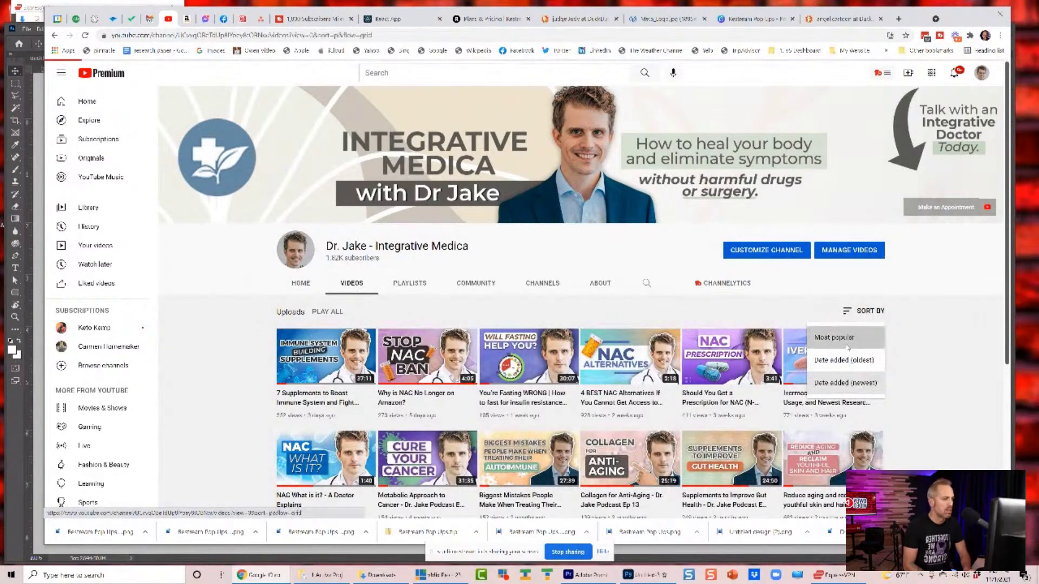
{"action": "left_click", "coordinate": [325, 395]}
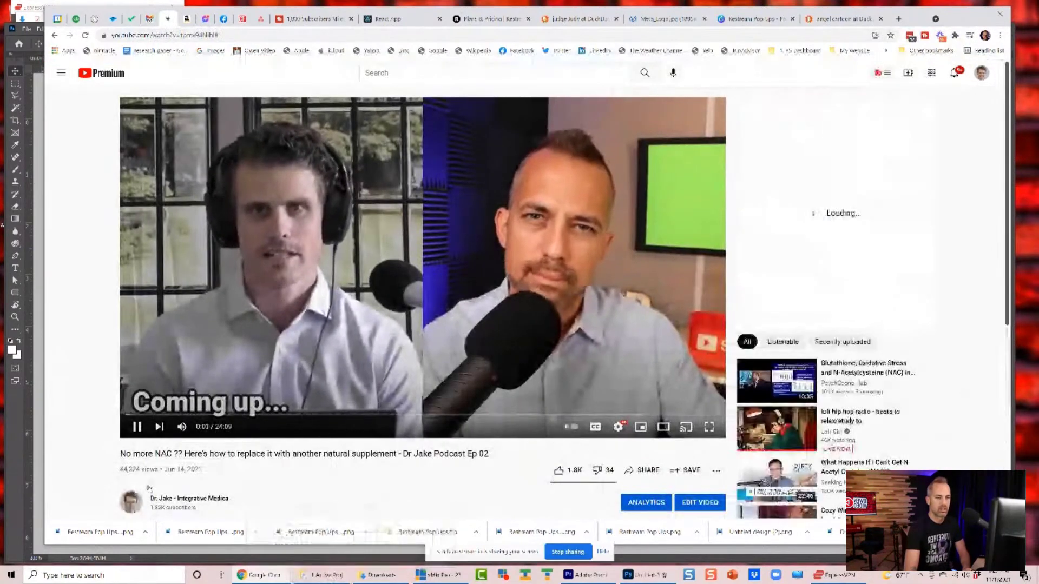
{"action": "left_click", "coordinate": [136, 428]}
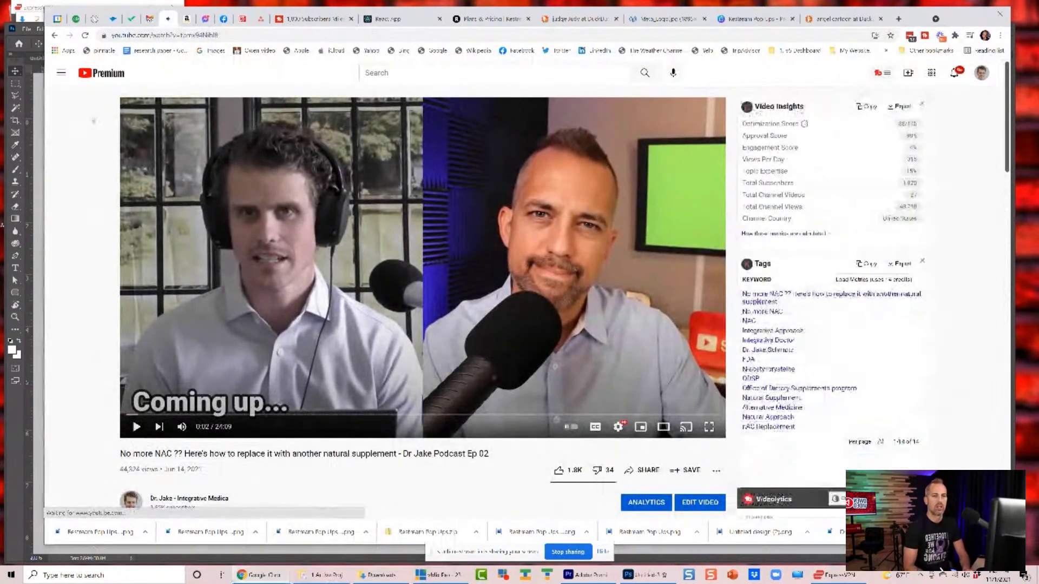
Capture a screenshot of the area below the video title with its view count, date, channel name and subscriber count
{"action": "key", "text": "Print"}
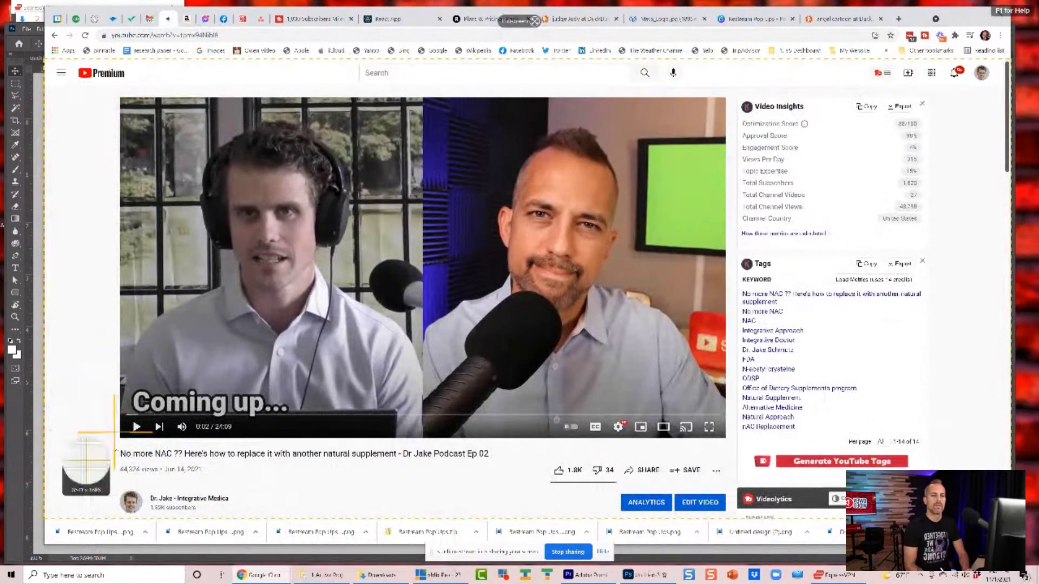
{"action": "left_click_drag", "start_coordinate": [150, 481], "coordinate": [243, 516]}
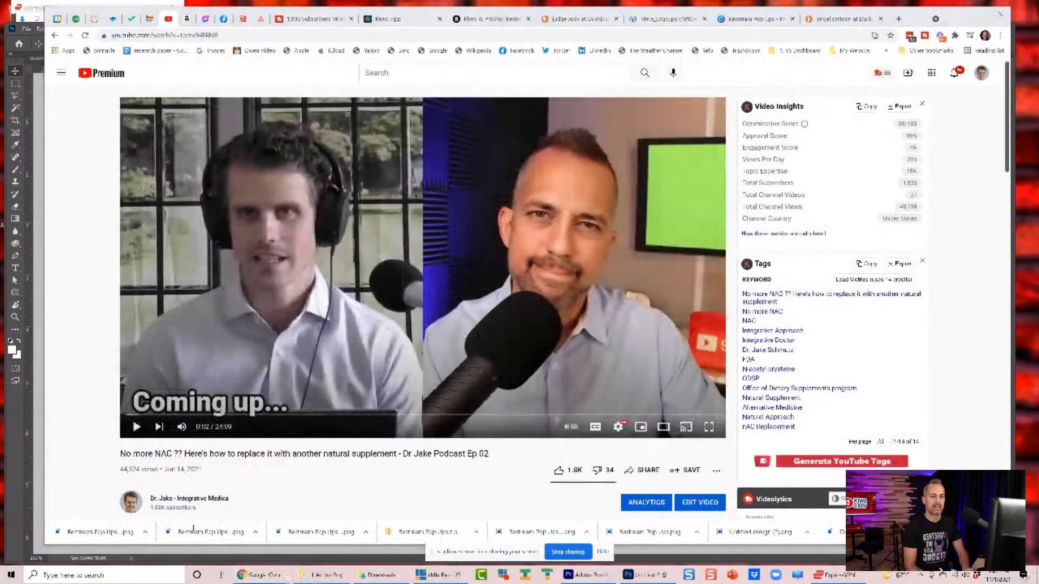
{"action": "key", "text": "Escape"}
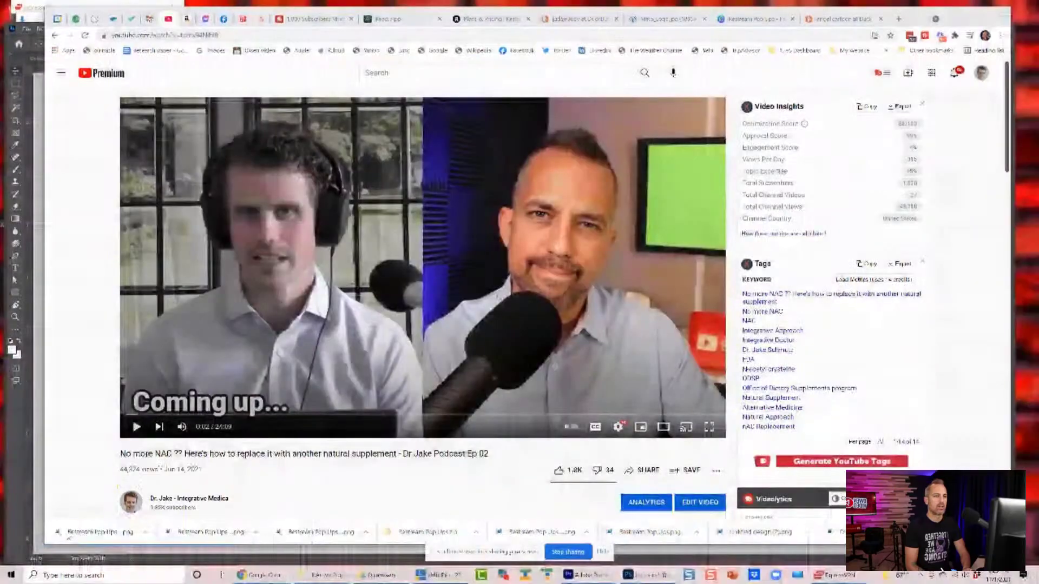
Paste the view-count screenshot into the Canva page, shrink it, and place it tilted counterclockwise beside the presenter, opposite the certificate
{"action": "left_click", "coordinate": [720, 21]}
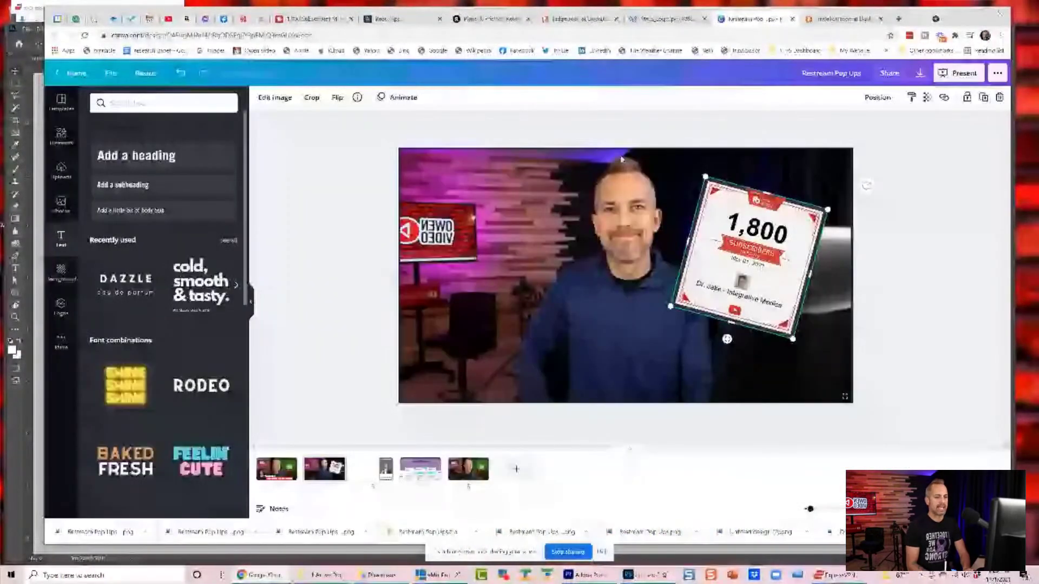
{"action": "key", "text": "ctrl+v"}
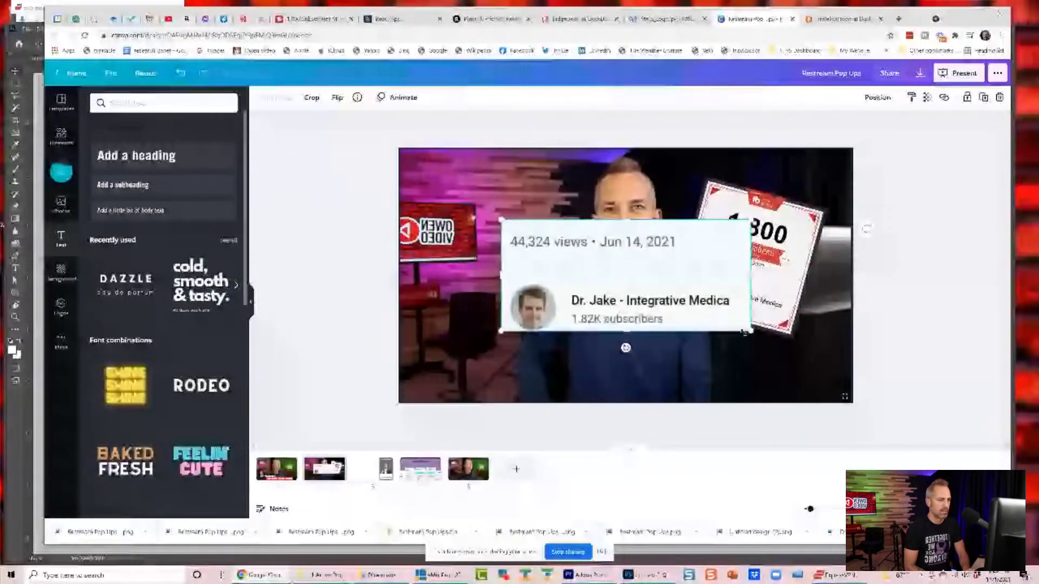
{"action": "left_click_drag", "start_coordinate": [745, 332], "coordinate": [677, 297]}
{"action": "left_click_drag", "start_coordinate": [589, 314], "coordinate": [514, 264]}
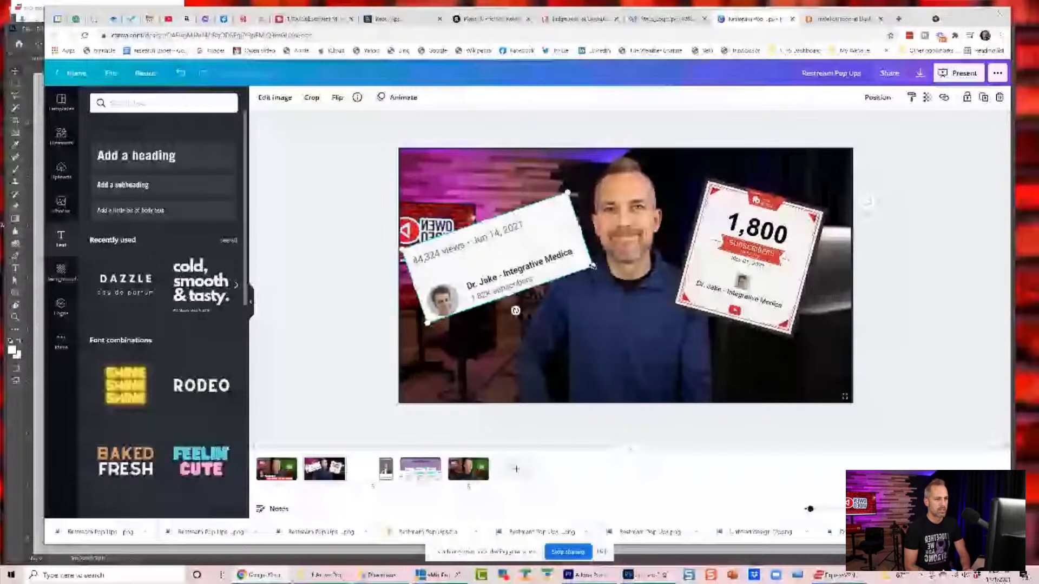
{"action": "left_click_drag", "start_coordinate": [593, 266], "coordinate": [573, 265]}
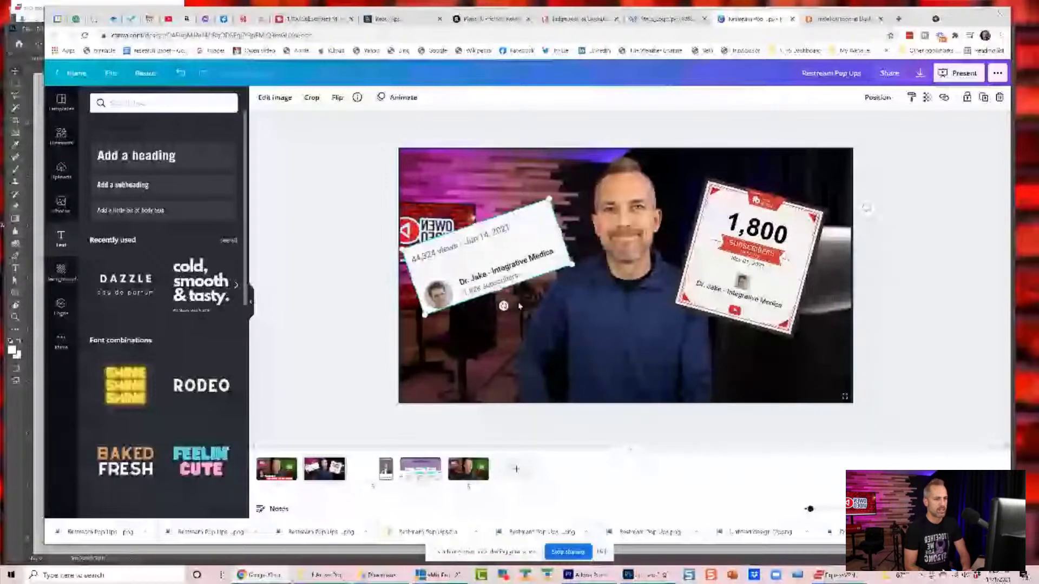
{"action": "left_click_drag", "start_coordinate": [504, 306], "coordinate": [494, 308]}
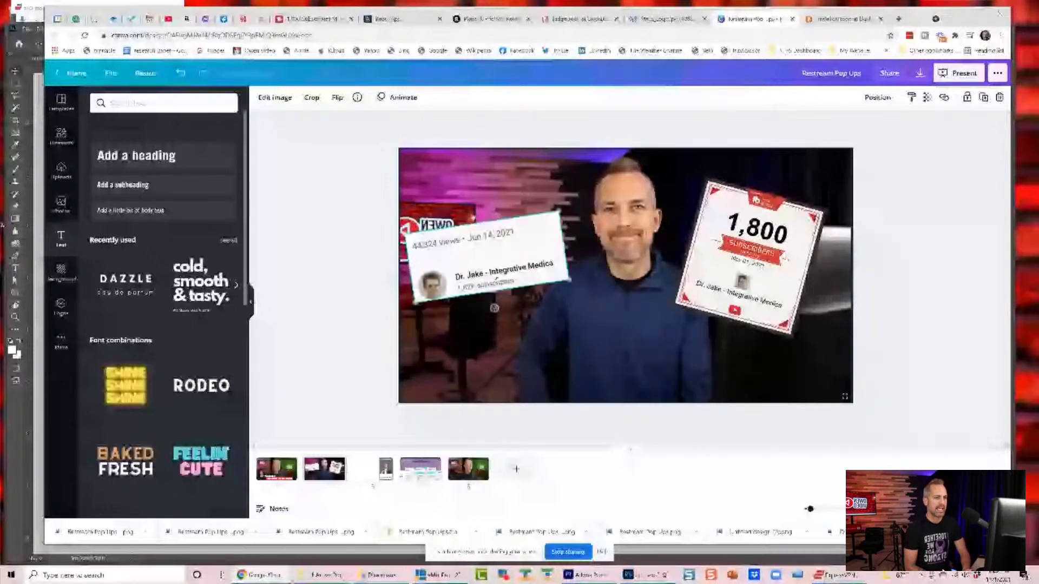
{"action": "left_click_drag", "start_coordinate": [490, 262], "coordinate": [497, 257]}
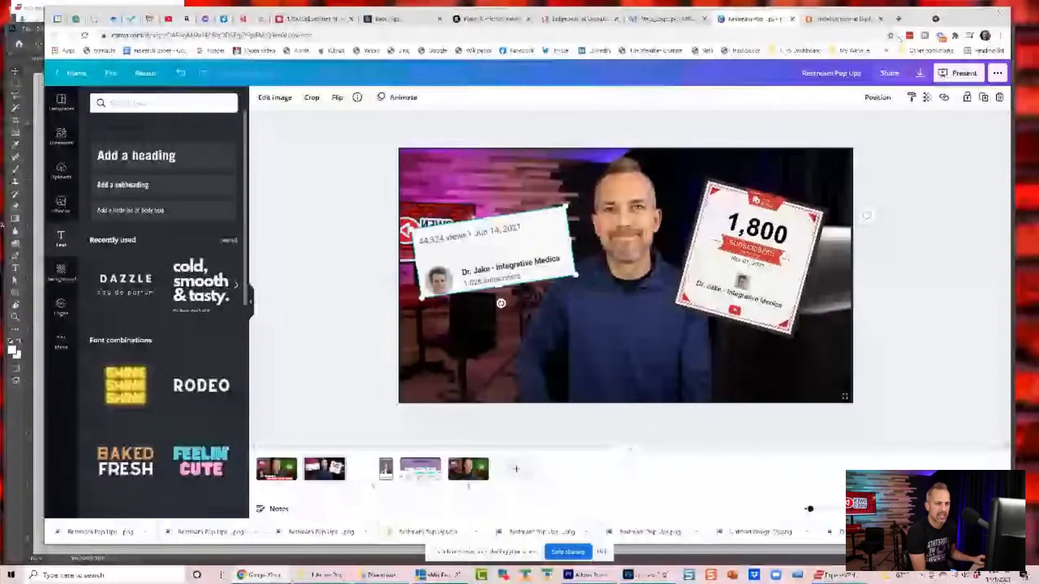
Add the YouTube logo with its background removed, then shrink it, tilt it counterclockwise and place it below the view-count snippet
{"action": "left_click", "coordinate": [843, 18]}
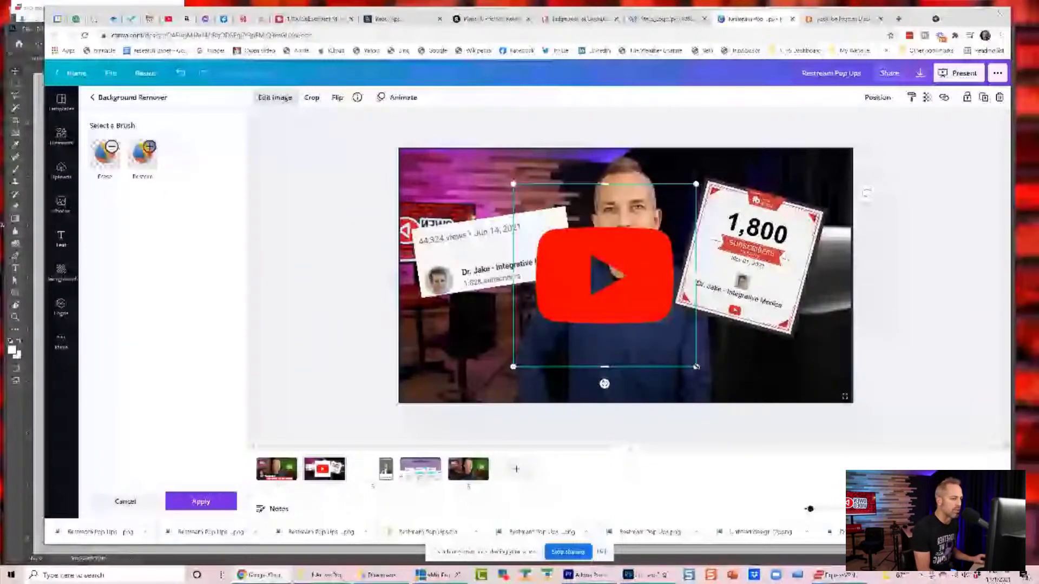
{"action": "left_click_drag", "start_coordinate": [696, 367], "coordinate": [633, 313]}
{"action": "left_click_drag", "start_coordinate": [576, 329], "coordinate": [587, 323]}
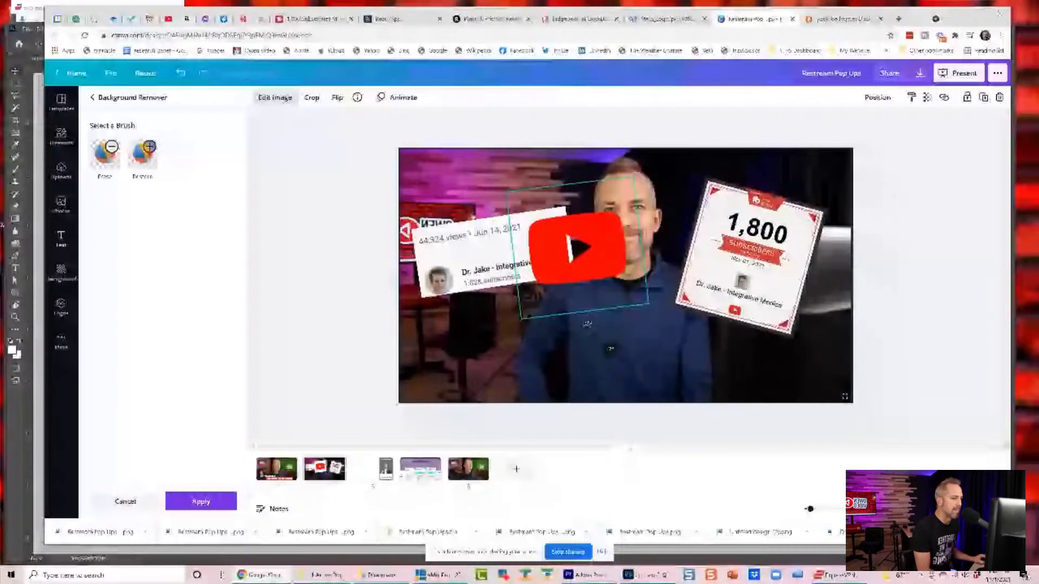
{"action": "left_click_drag", "start_coordinate": [553, 267], "coordinate": [462, 350]}
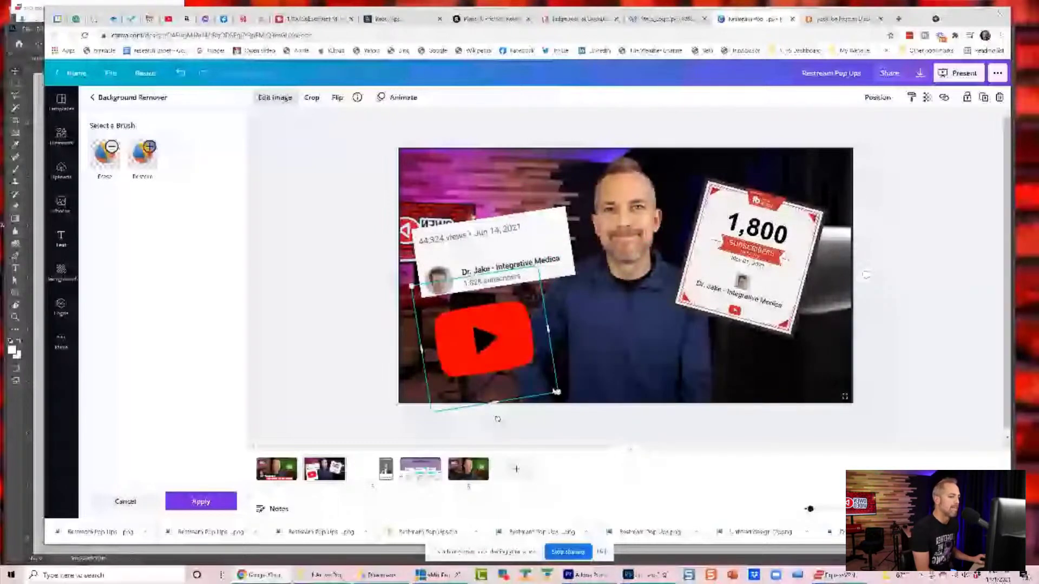
{"action": "left_click_drag", "start_coordinate": [557, 392], "coordinate": [509, 342]}
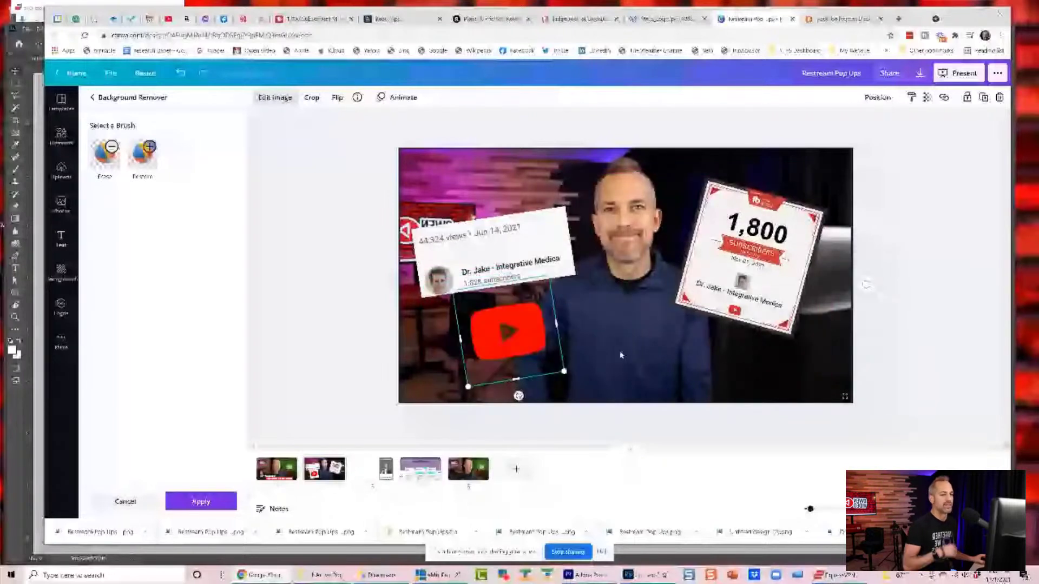
{"action": "left_click", "coordinate": [303, 331]}
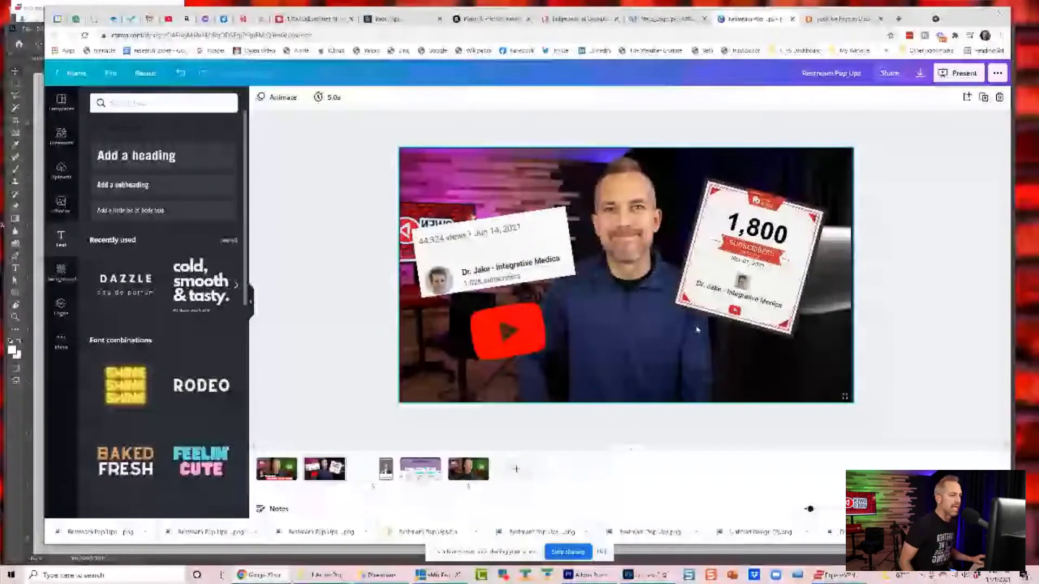
Set the transparency of the view-count snippet and the YouTube logo to 0, leaving the certificate opaque
{"action": "left_click", "coordinate": [714, 310]}
{"action": "left_click", "coordinate": [493, 254]}
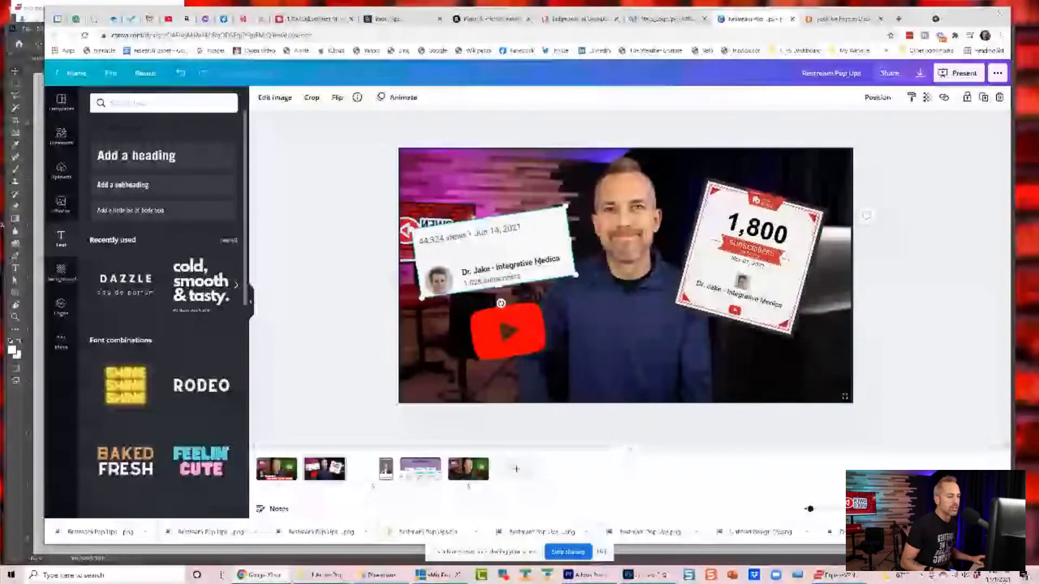
{"action": "left_click", "coordinate": [927, 98]}
{"action": "left_click_drag", "start_coordinate": [898, 127], "coordinate": [827, 129]}
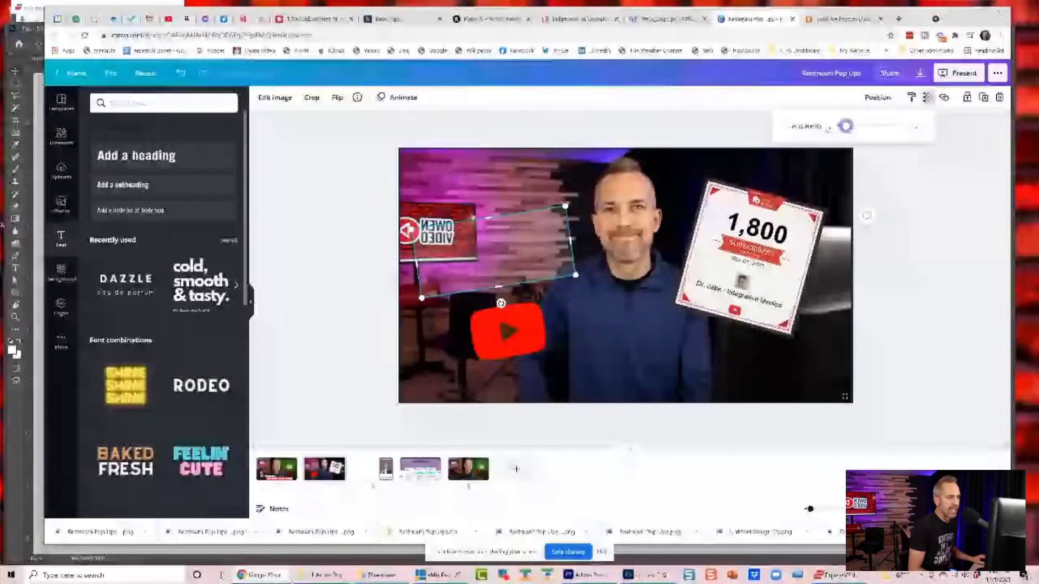
{"action": "left_click", "coordinate": [527, 332]}
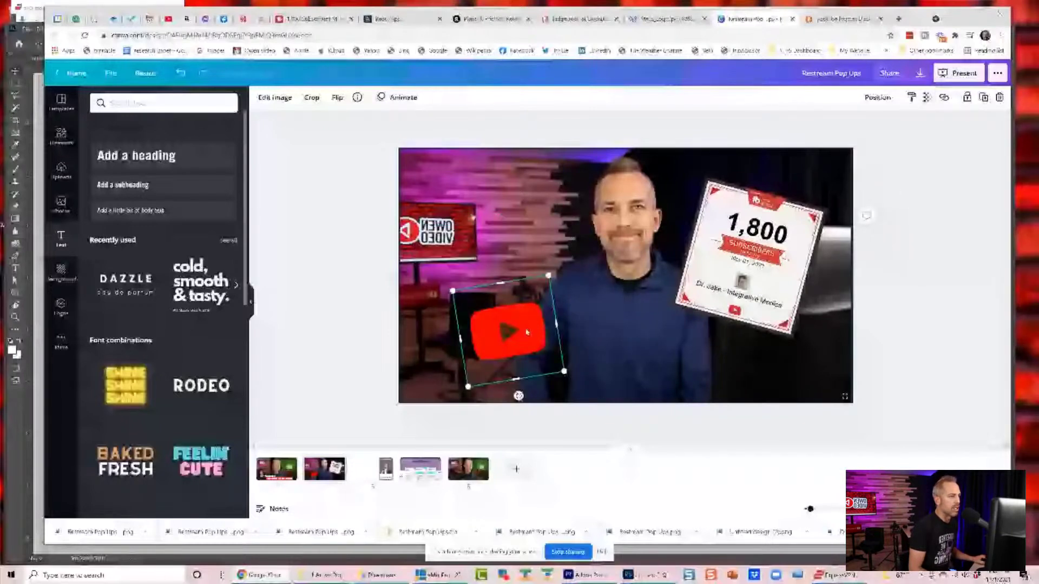
{"action": "left_click", "coordinate": [927, 97]}
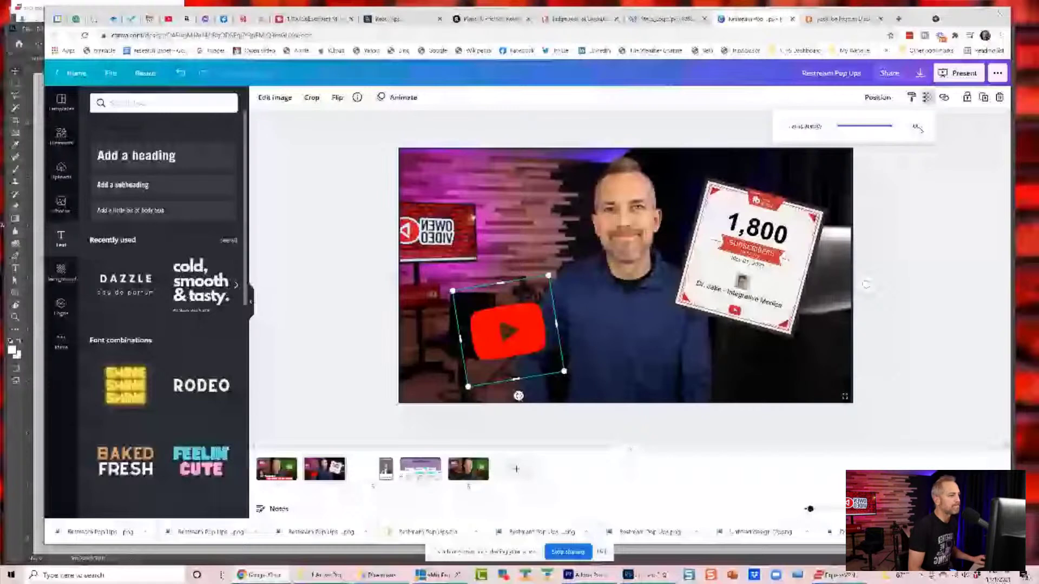
{"action": "left_click_drag", "start_coordinate": [891, 126], "coordinate": [787, 132]}
Set the transparency of the presenter background photo to 0
{"action": "left_click", "coordinate": [626, 213]}
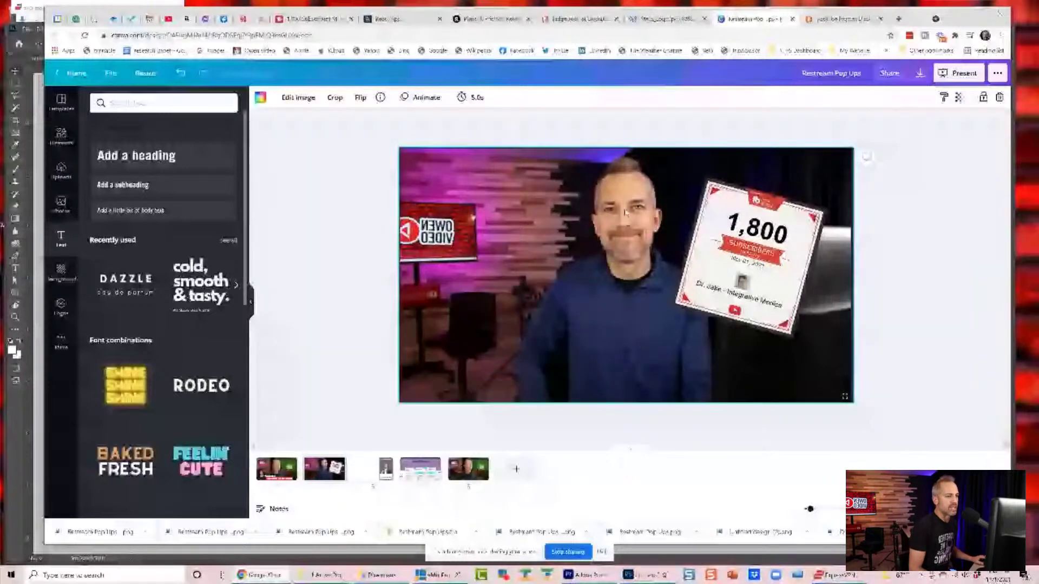
{"action": "left_click", "coordinate": [958, 97]}
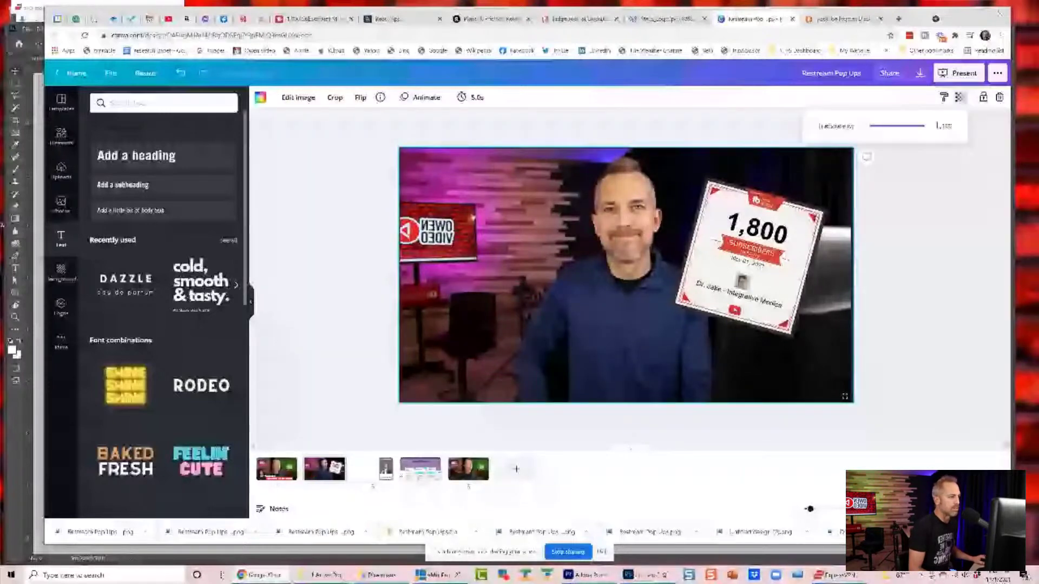
{"action": "left_click_drag", "start_coordinate": [924, 126], "coordinate": [840, 139]}
{"action": "key", "text": "Escape"}
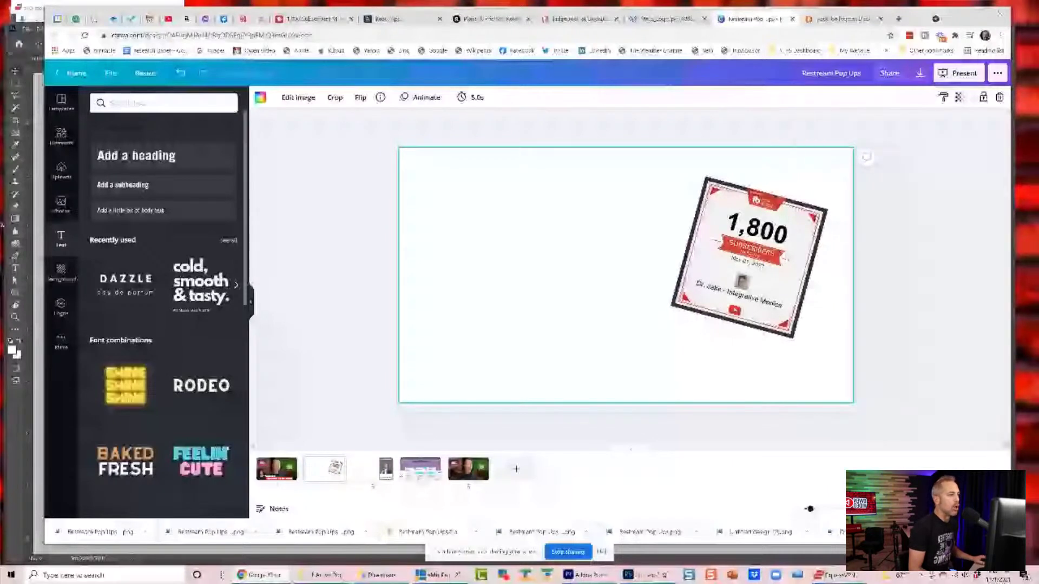
Download only page 2, showing just the certificate, as a PNG with a transparent background
{"action": "left_click", "coordinate": [920, 72]}
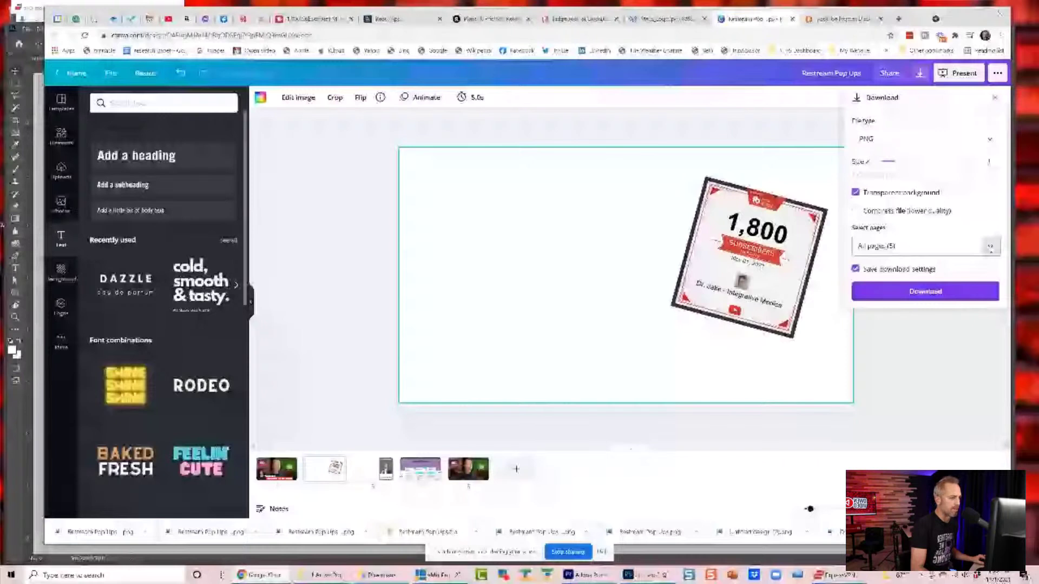
{"action": "left_click", "coordinate": [990, 247]}
{"action": "left_click", "coordinate": [899, 331]}
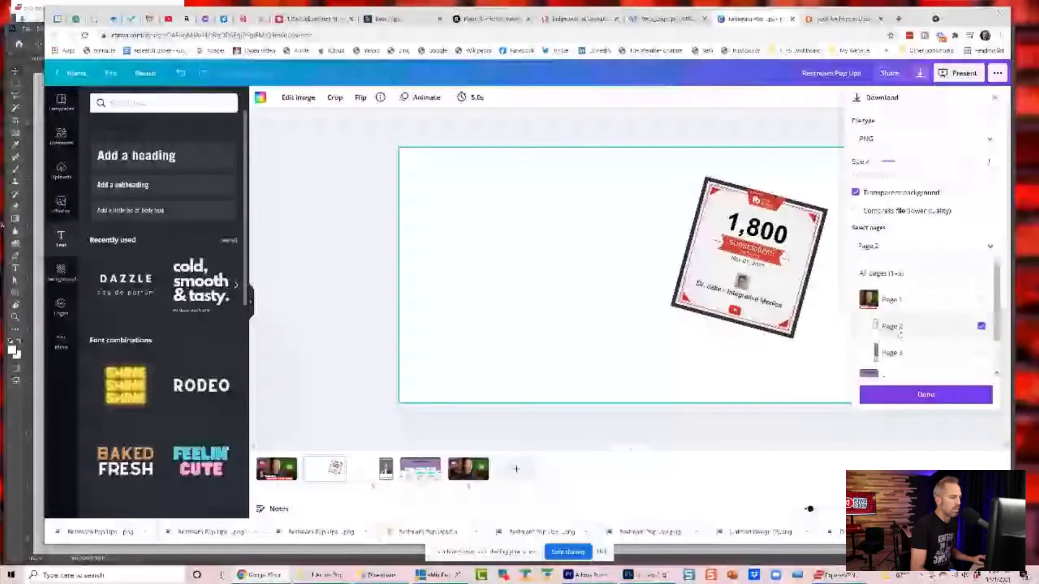
{"action": "left_click", "coordinate": [913, 397]}
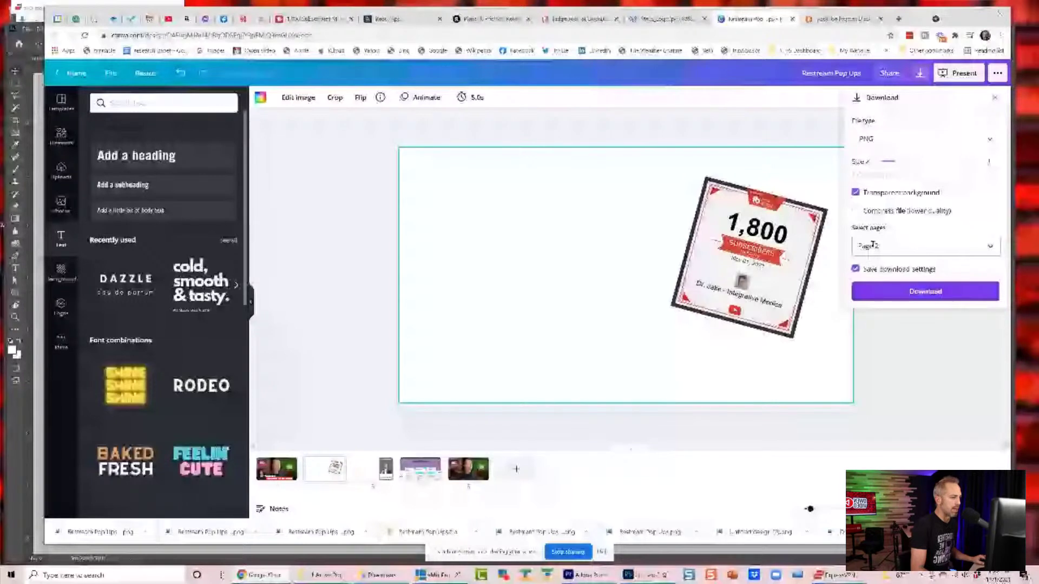
{"action": "left_click", "coordinate": [900, 293]}
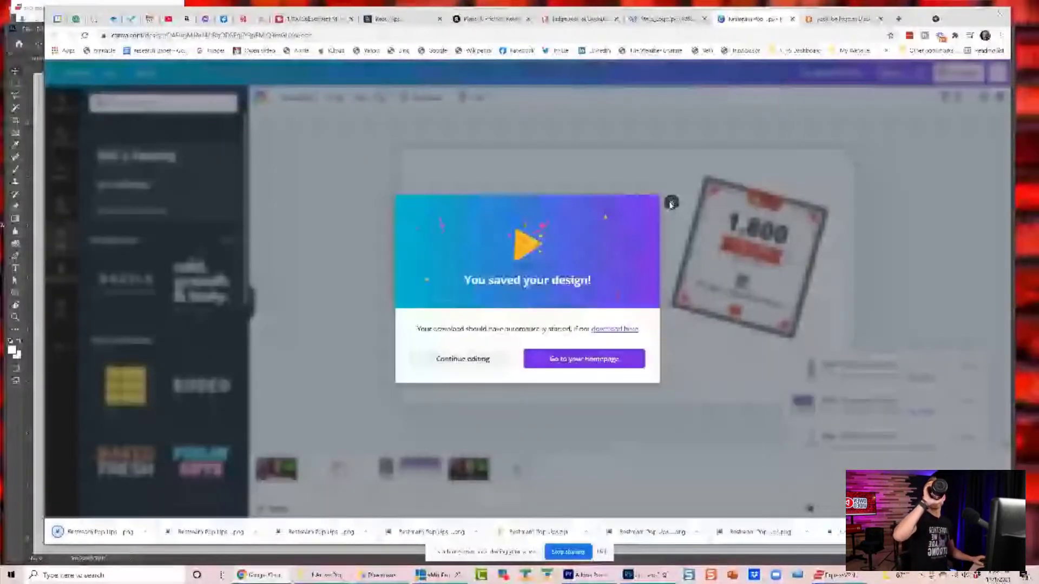
{"action": "left_click", "coordinate": [671, 203]}
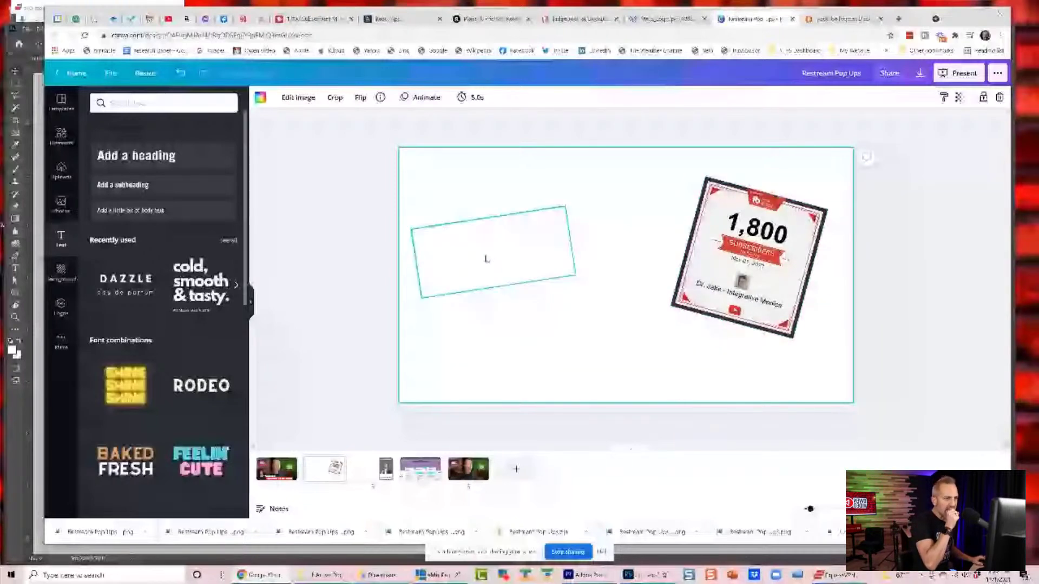
Restore the hidden view-count snippet by setting its transparency to 100
{"action": "left_click", "coordinate": [485, 259]}
{"action": "left_click", "coordinate": [927, 97]}
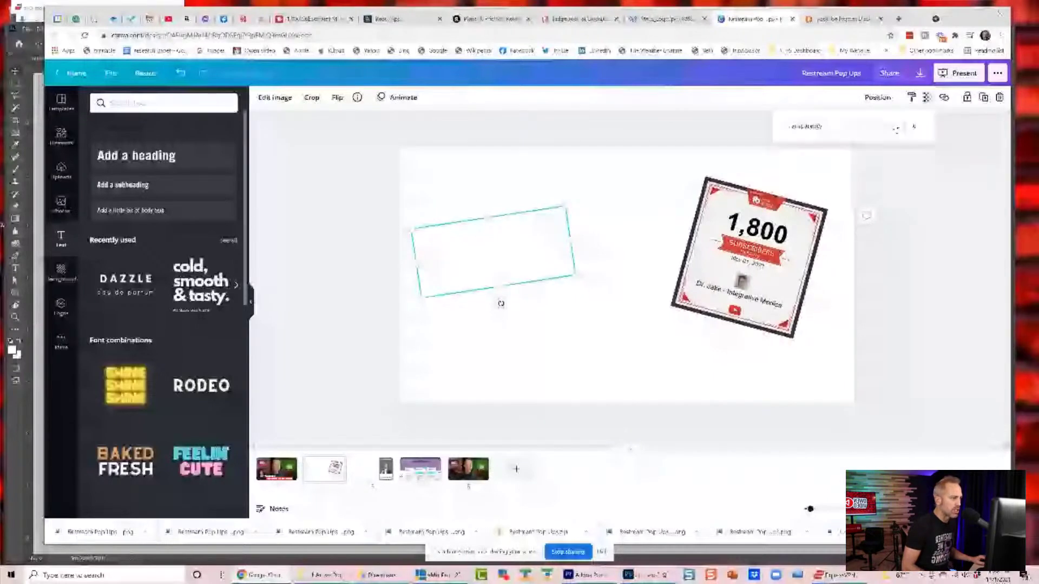
{"action": "left_click", "coordinate": [895, 126]}
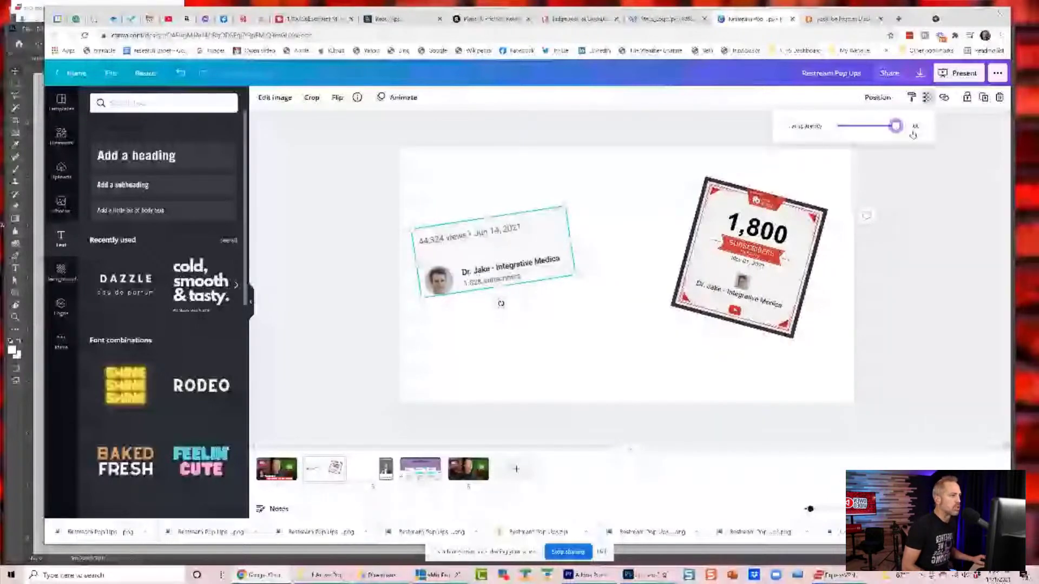
Download page 2 with the certificate and view-count snippet as a transparent PNG
{"action": "left_click", "coordinate": [919, 72]}
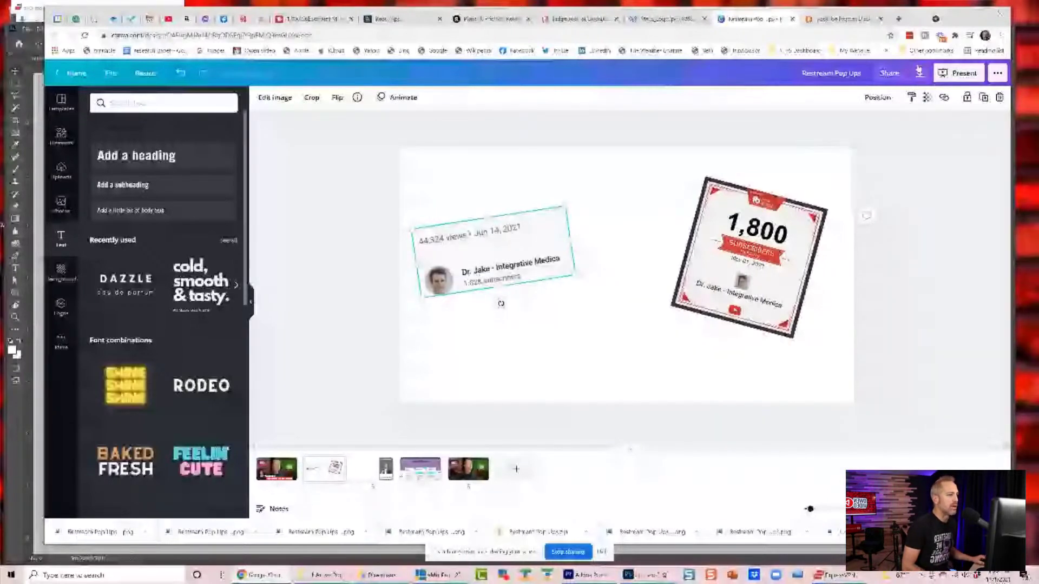
{"action": "left_click", "coordinate": [918, 71]}
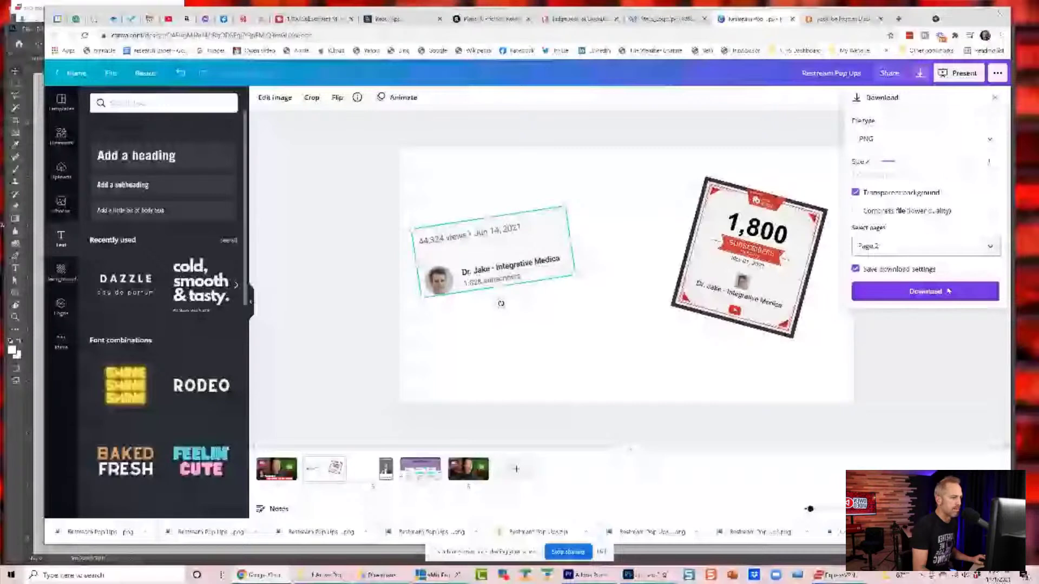
{"action": "left_click", "coordinate": [948, 291]}
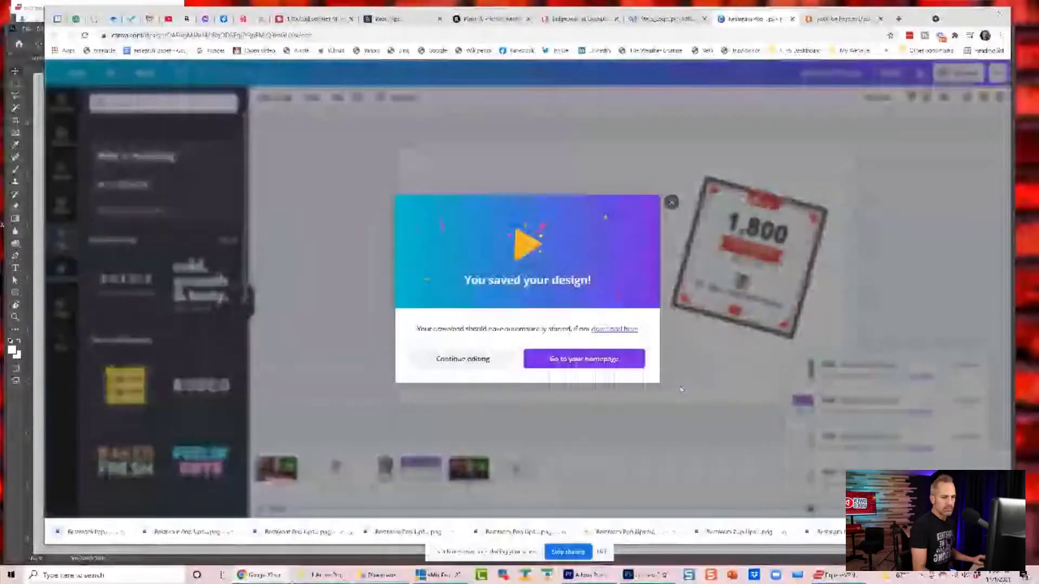
{"action": "left_click", "coordinate": [671, 203]}
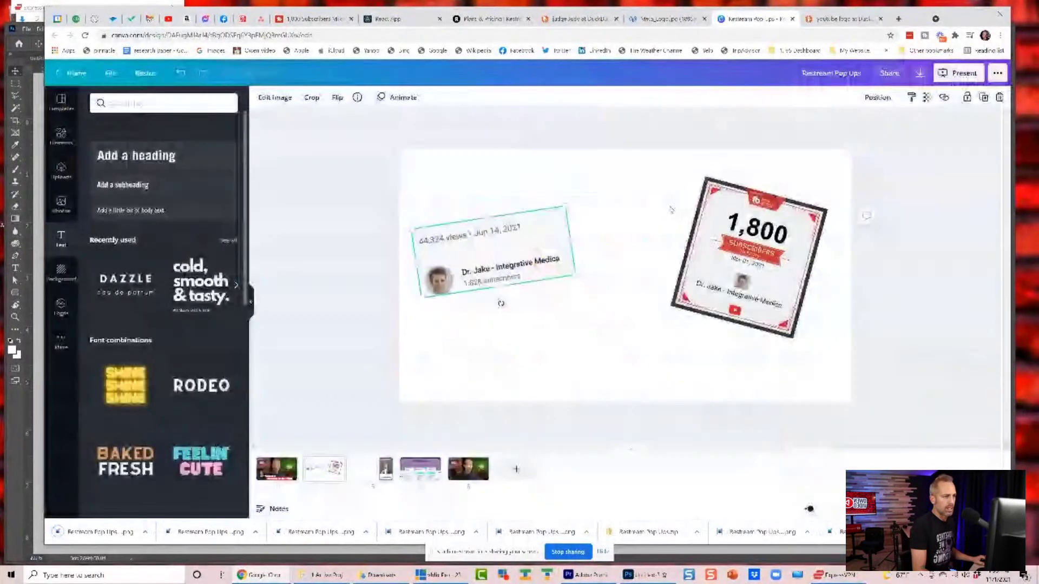
Restore the hidden YouTube logo below the snippet by setting its transparency to 100
{"action": "left_click", "coordinate": [498, 301]}
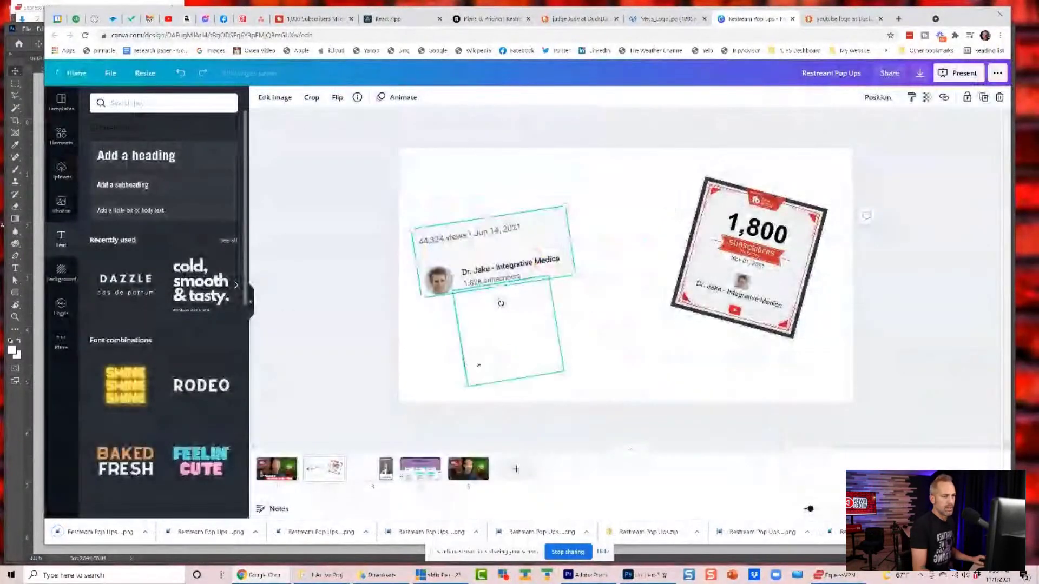
{"action": "left_click", "coordinate": [927, 97]}
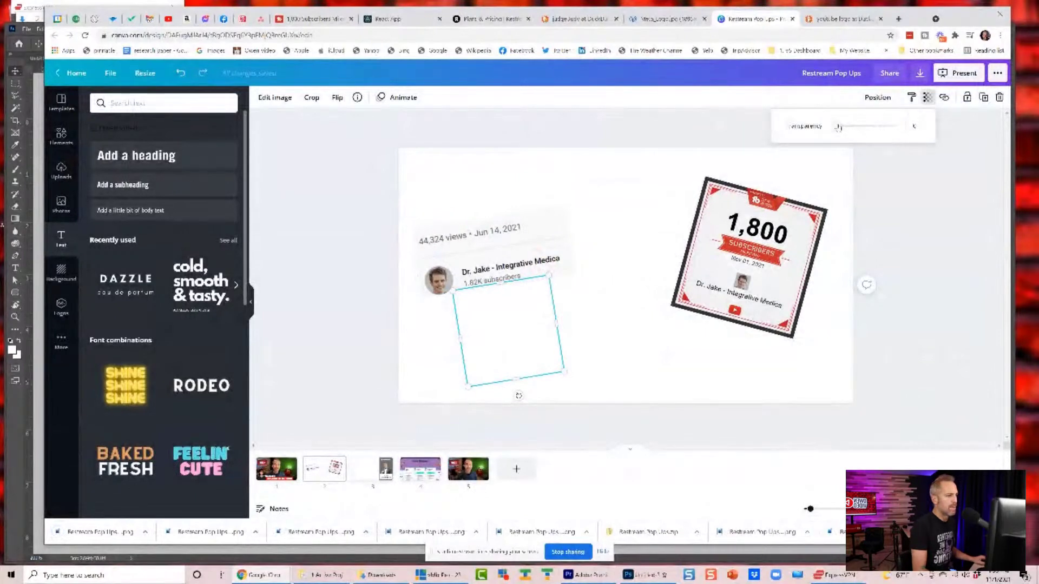
{"action": "left_click_drag", "start_coordinate": [838, 127], "coordinate": [898, 126]}
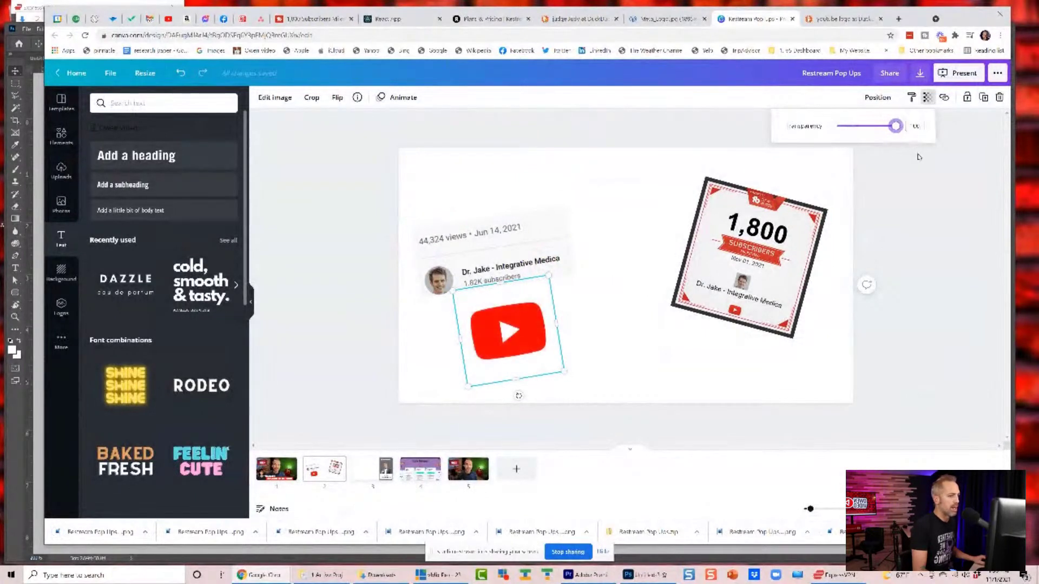
{"action": "left_click", "coordinate": [899, 349]}
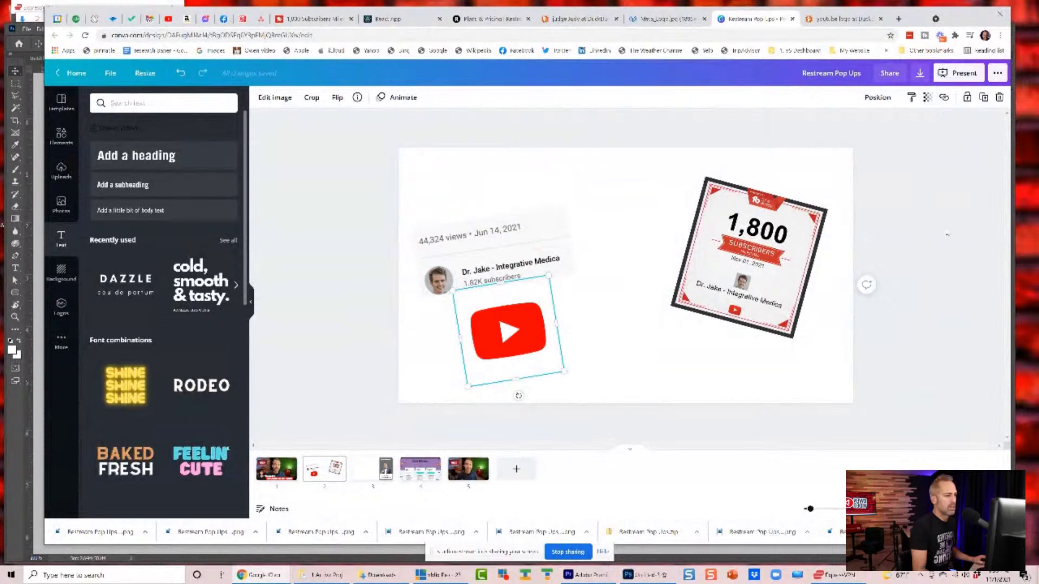
{"action": "left_click", "coordinate": [568, 122]}
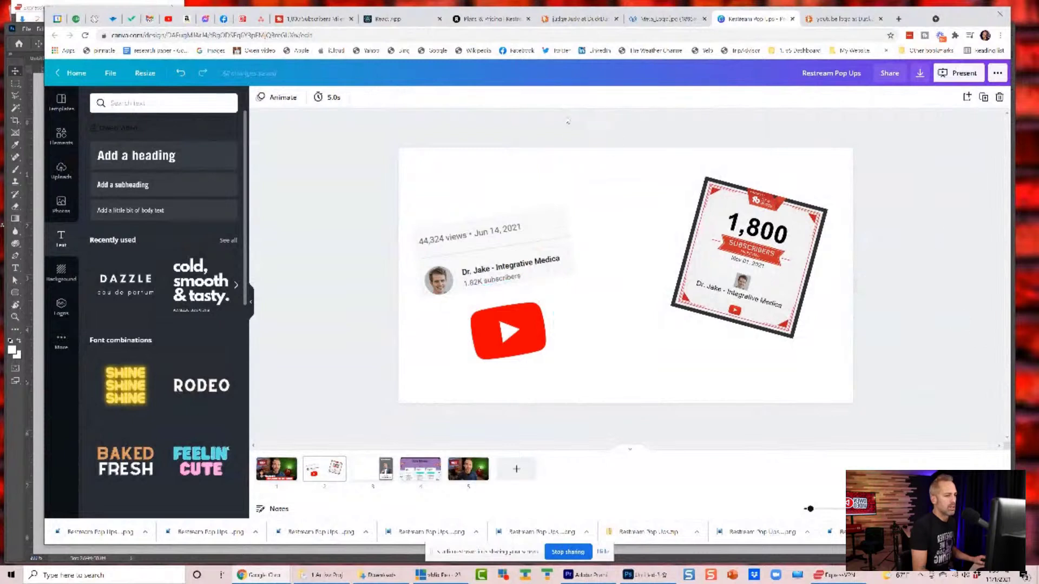
Download page 2 with the certificate, snippet and YouTube logo as a transparent PNG
{"action": "left_click", "coordinate": [920, 74]}
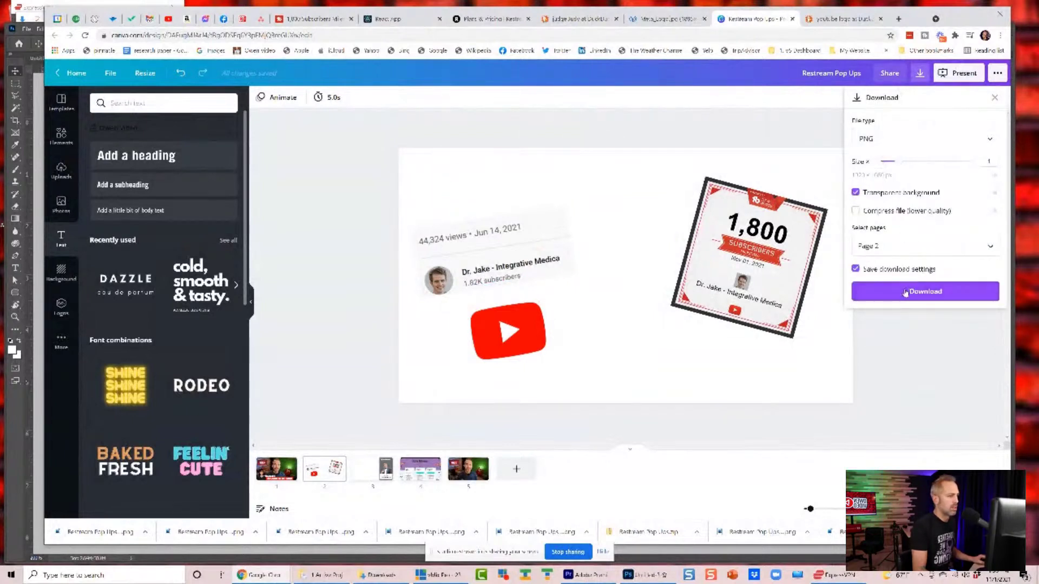
{"action": "left_click", "coordinate": [903, 292]}
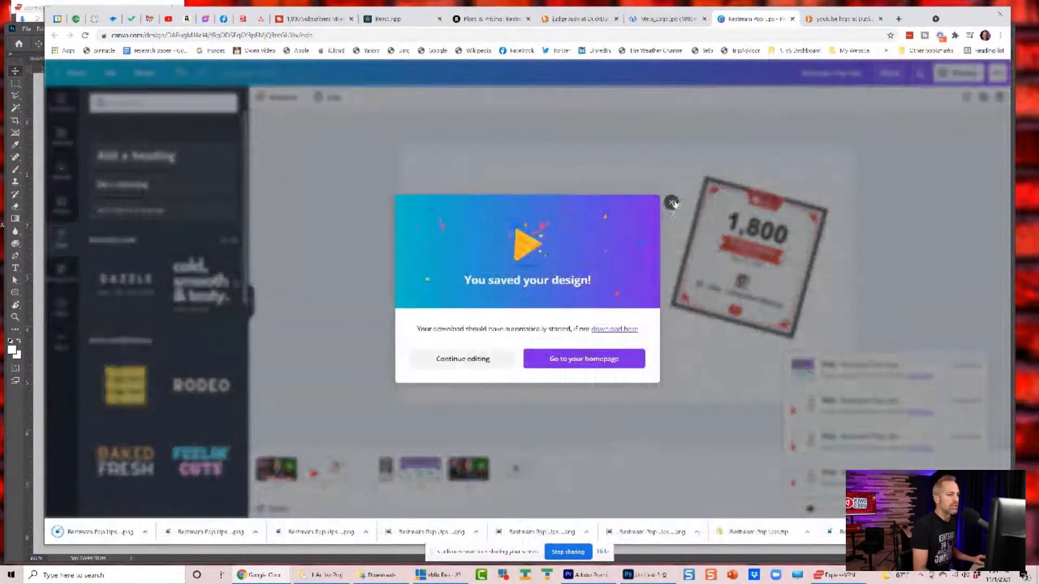
{"action": "left_click", "coordinate": [671, 202]}
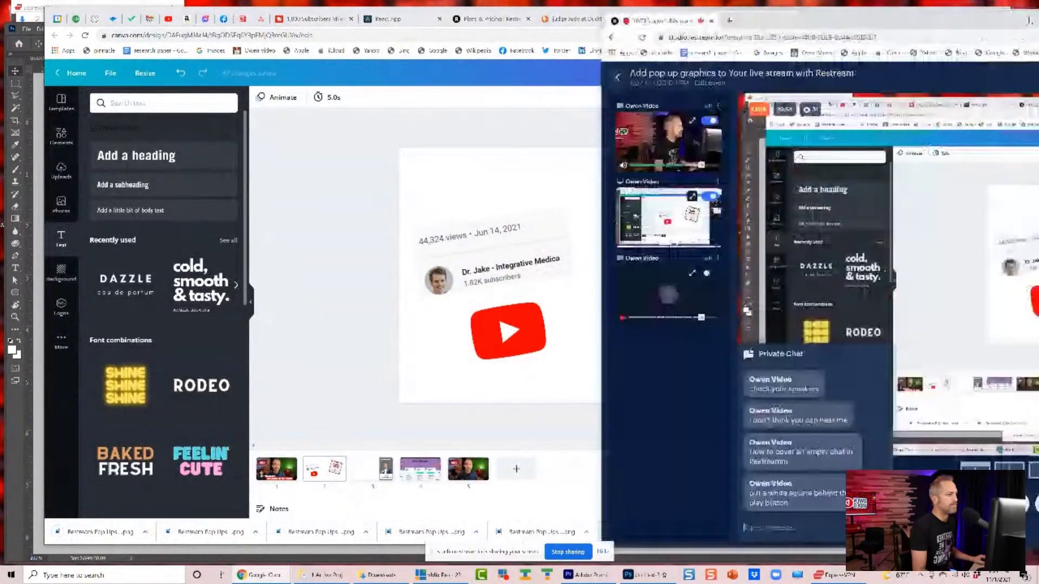
Switch to the Restream studio and upload the certificate-only transparent PNG from Downloads as a new overlay
{"action": "left_click_drag", "start_coordinate": [1038, 19], "coordinate": [508, 12]}
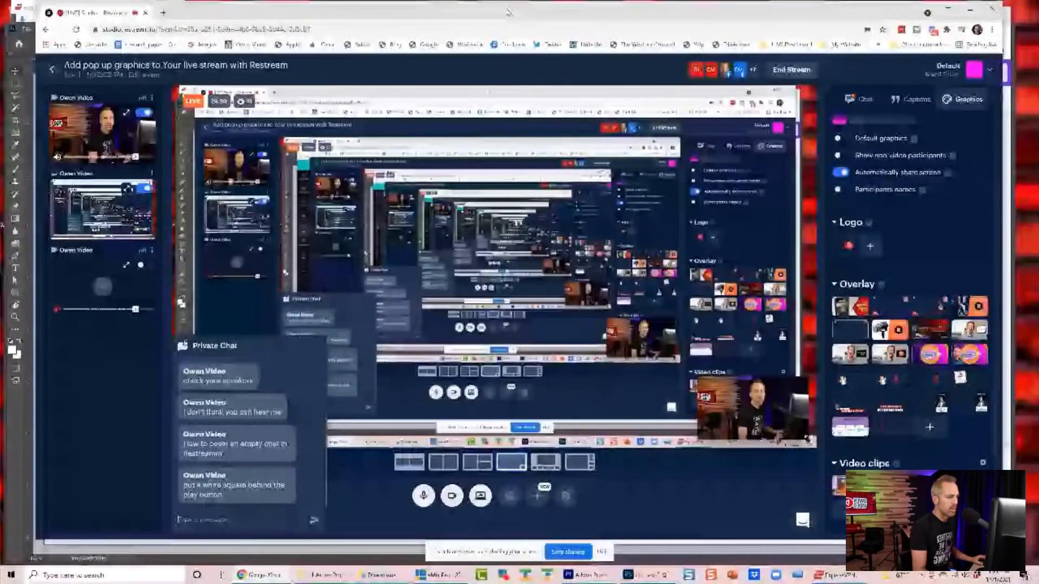
{"action": "left_click_drag", "start_coordinate": [509, 12], "coordinate": [499, 13]}
{"action": "left_click", "coordinate": [929, 436]}
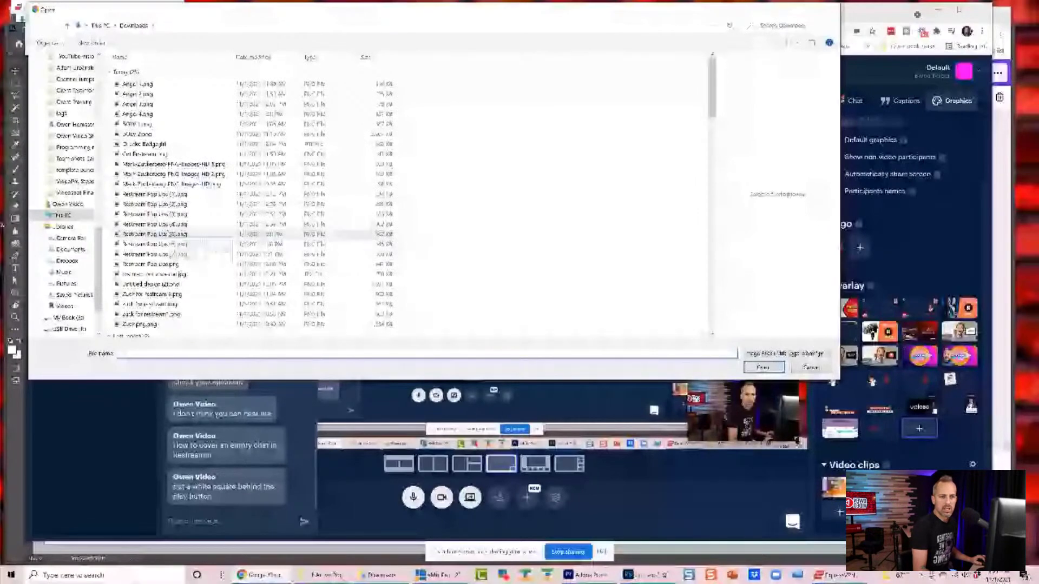
{"action": "left_click", "coordinate": [164, 244]}
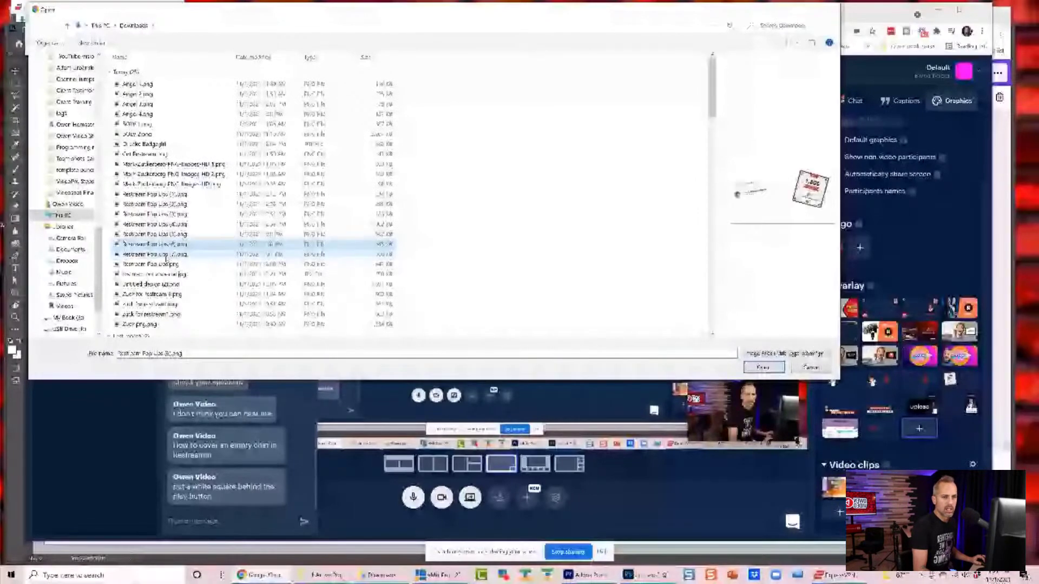
{"action": "left_click", "coordinate": [172, 253]}
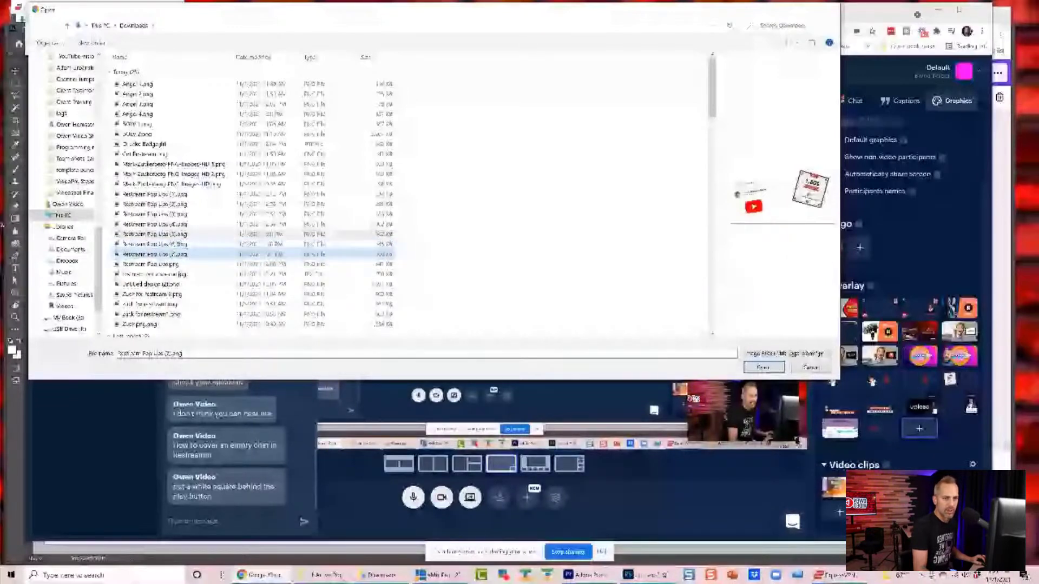
{"action": "left_click", "coordinate": [178, 234]}
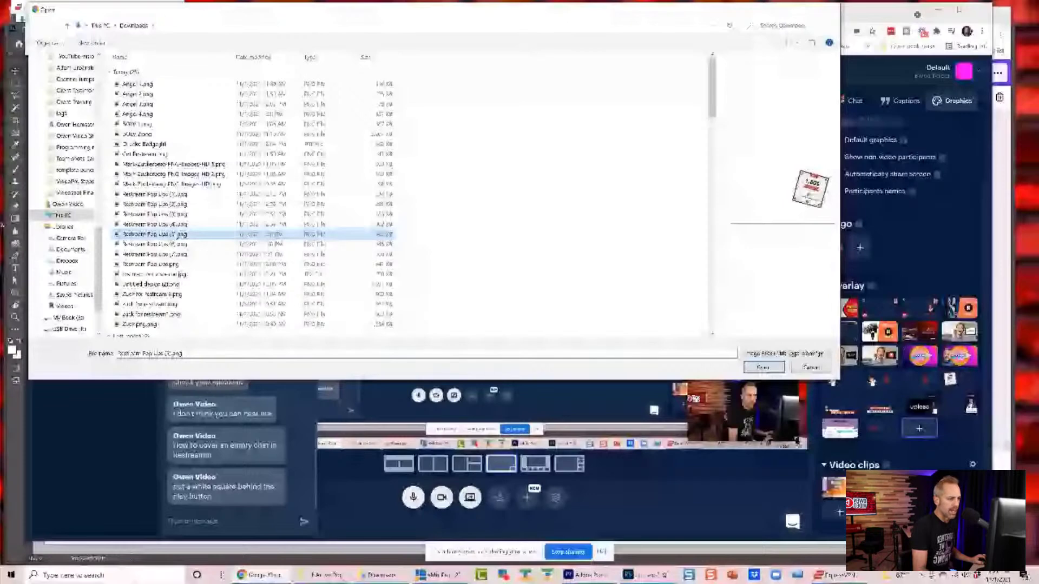
{"action": "left_click", "coordinate": [764, 368]}
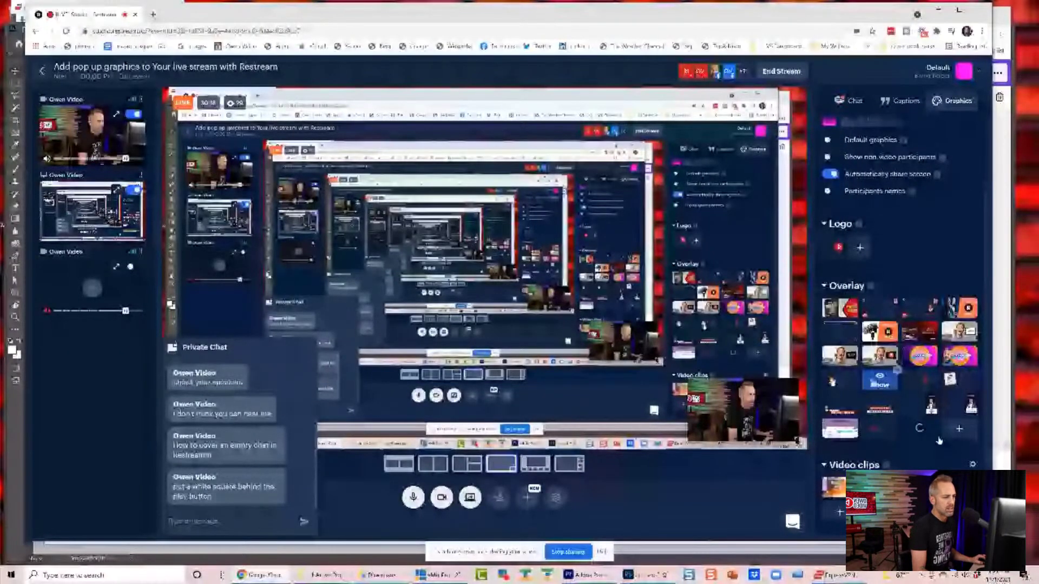
Upload the transparent PNG with the certificate and view-count snippet as another overlay
{"action": "left_click", "coordinate": [966, 435]}
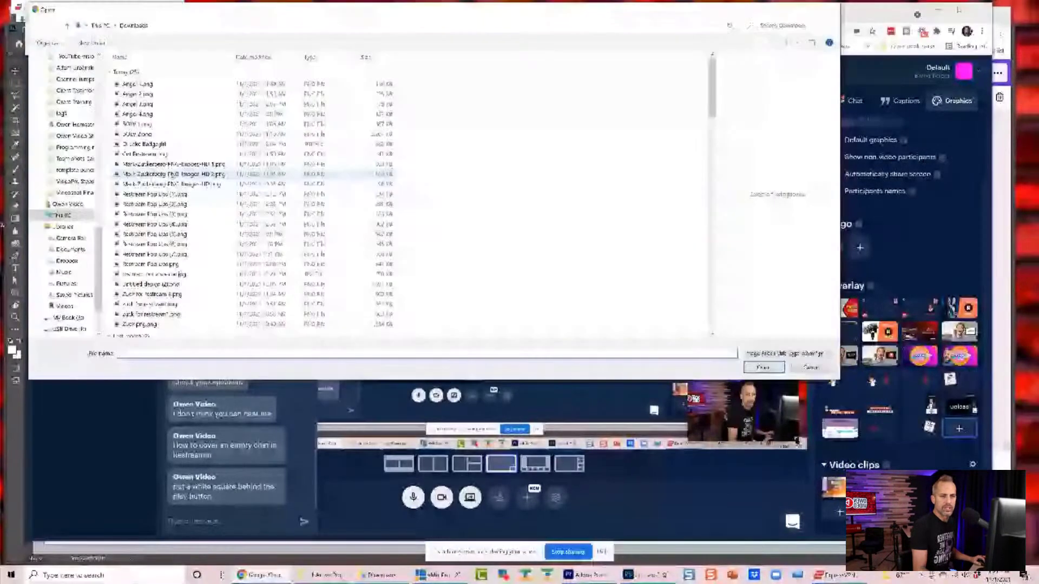
{"action": "left_click", "coordinate": [157, 244]}
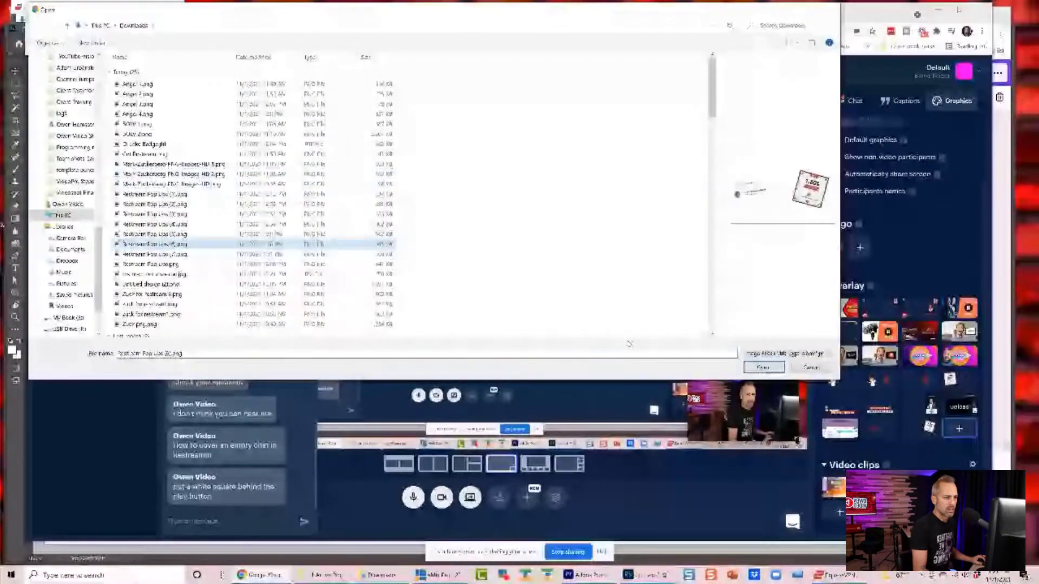
{"action": "left_click", "coordinate": [763, 367]}
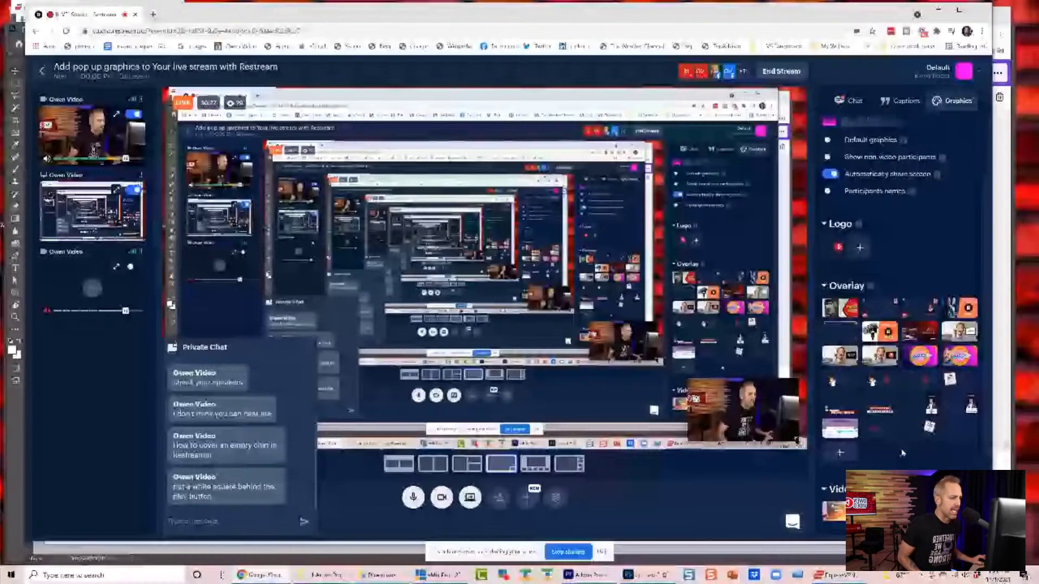
Upload the transparent PNG with the certificate, snippet and YouTube logo as an overlay, and collapse the private chat
{"action": "left_click", "coordinate": [838, 453]}
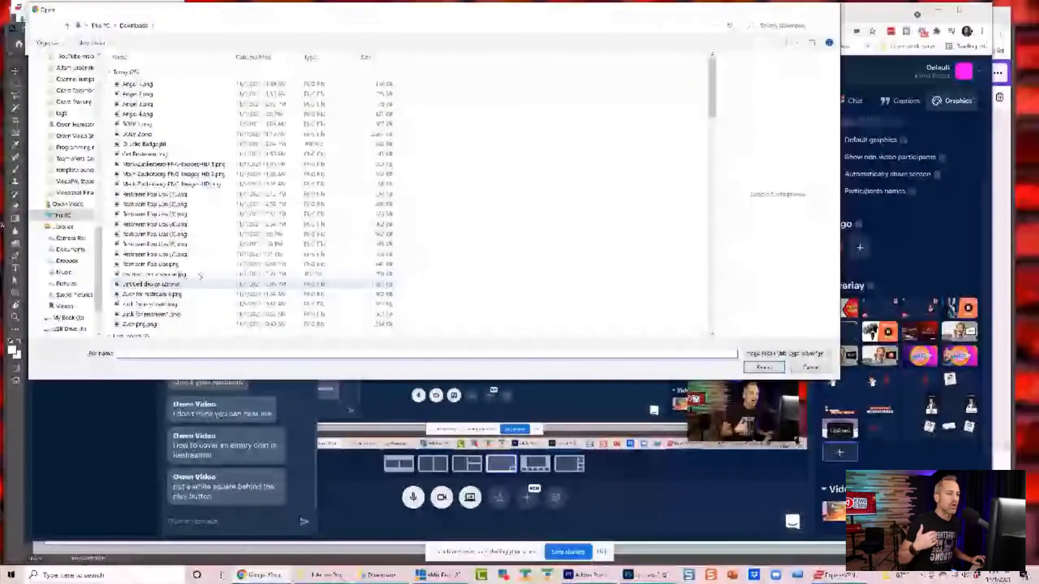
{"action": "left_click", "coordinate": [163, 254]}
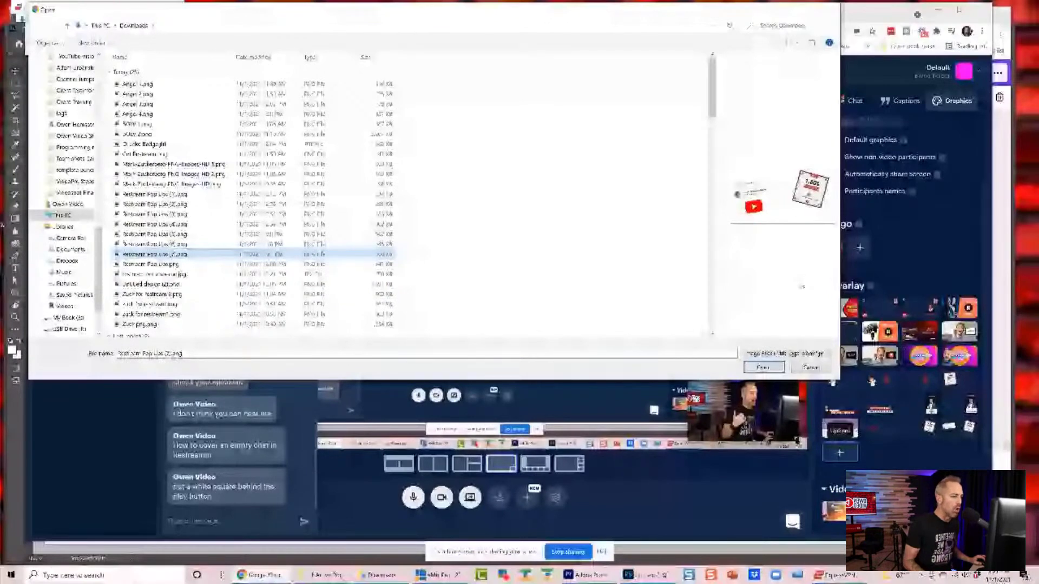
{"action": "left_click", "coordinate": [763, 367]}
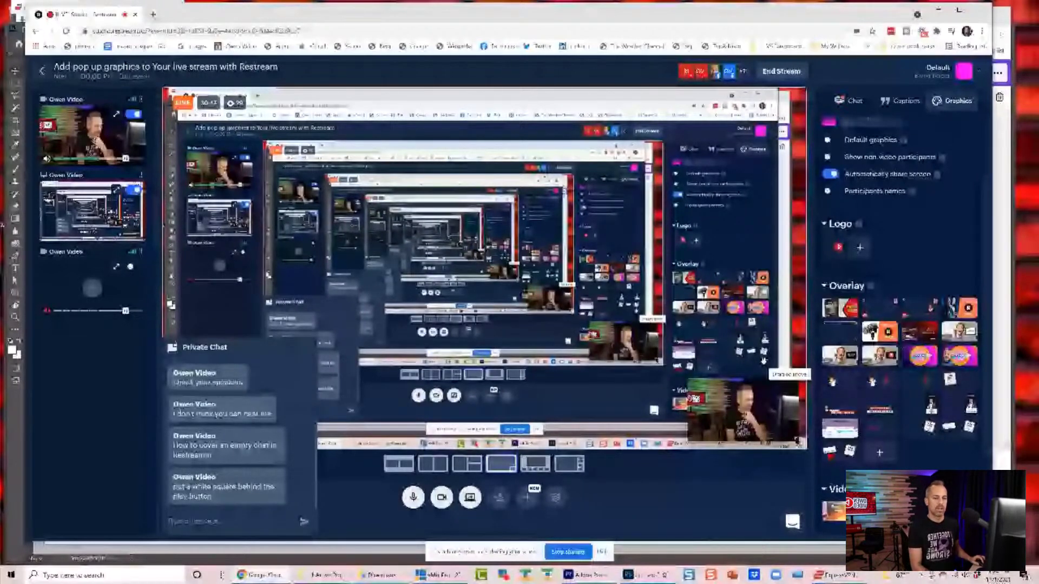
{"action": "left_click", "coordinate": [311, 362]}
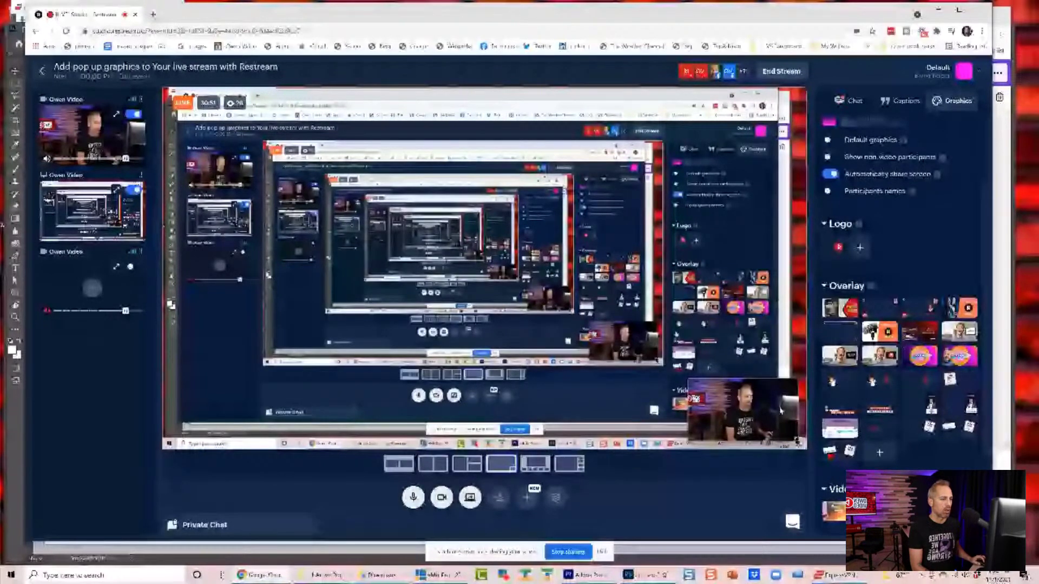
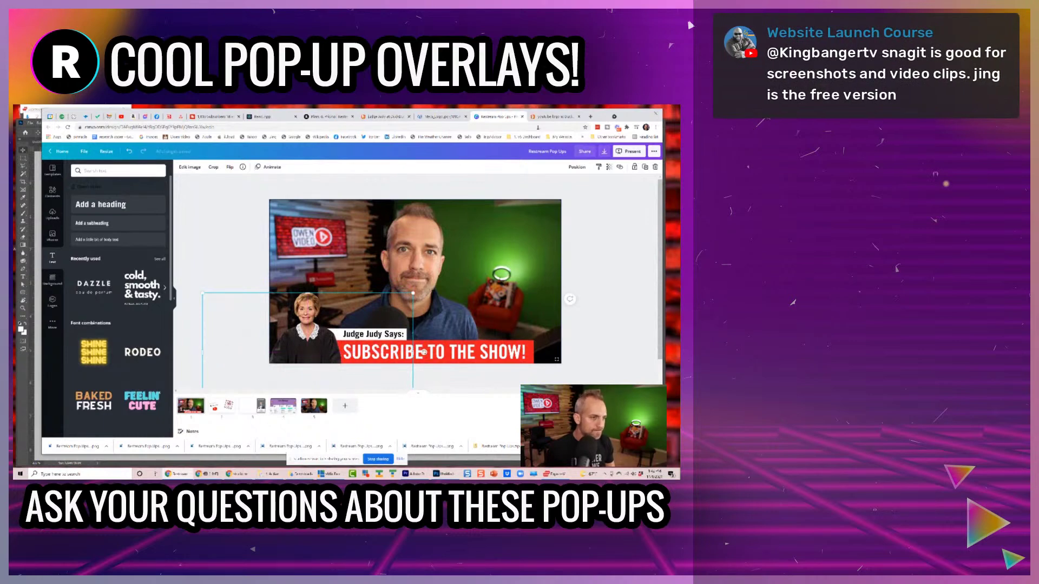
Switch to the browser's image search and look up pictures for "judge judy"
{"action": "left_click", "coordinate": [553, 116]}
{"action": "scroll", "coordinate": [285, 220], "scroll_direction": "up", "scroll_amount": 1}
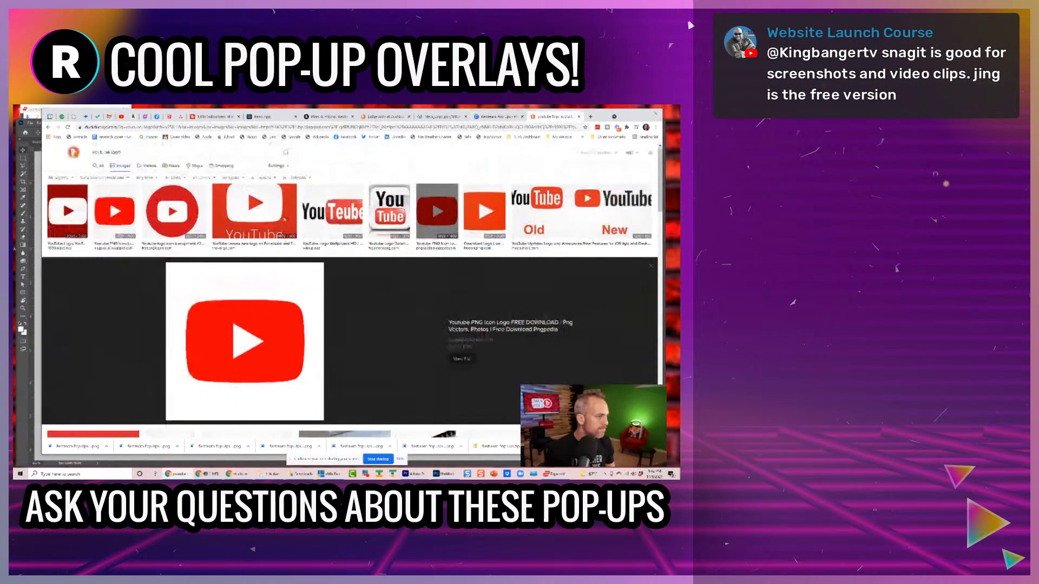
{"action": "triple_click", "coordinate": [156, 156]}
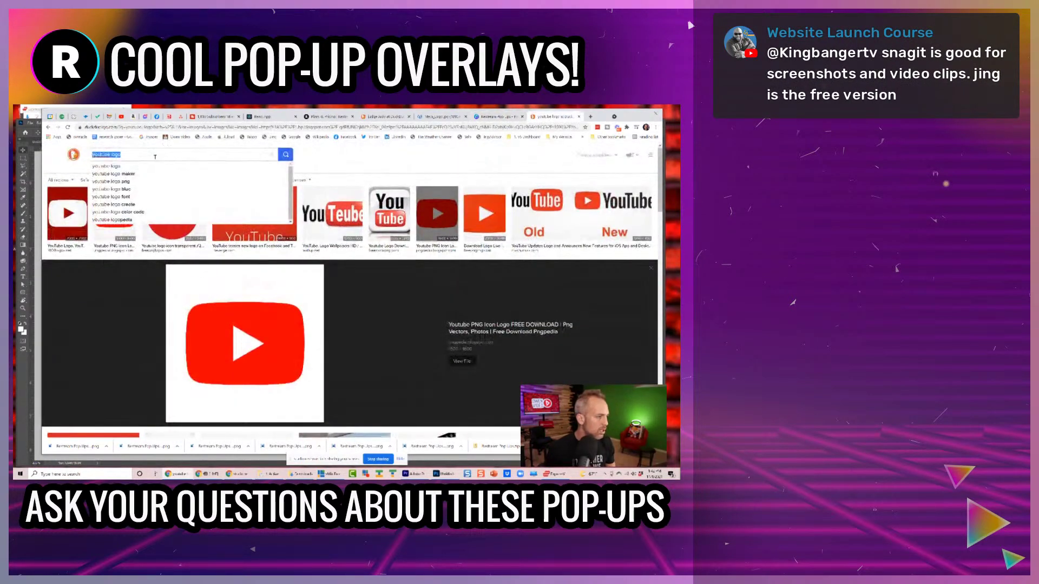
{"action": "type", "text": "judge"}
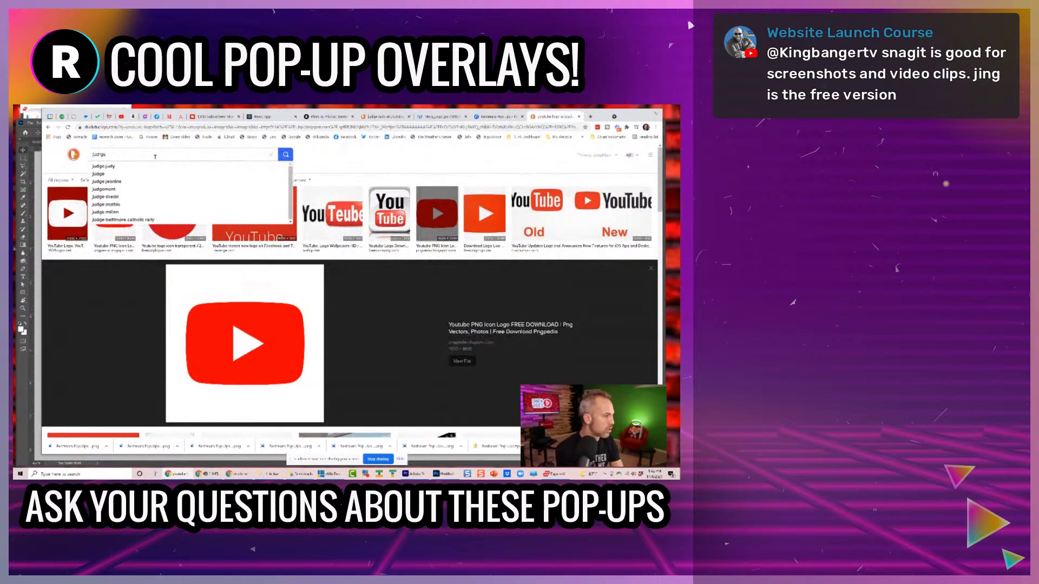
{"action": "key", "text": "Down"}
{"action": "key", "text": "Return"}
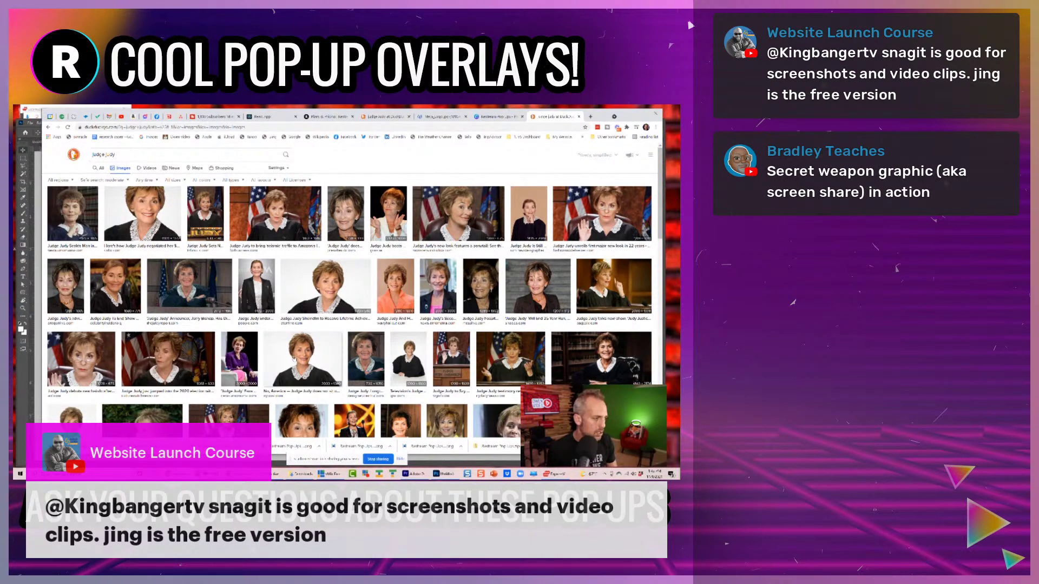
Browse the Judge Judy images and refine the image search to "judge judy angry"
{"action": "scroll", "coordinate": [292, 357], "scroll_direction": "down", "scroll_amount": 2}
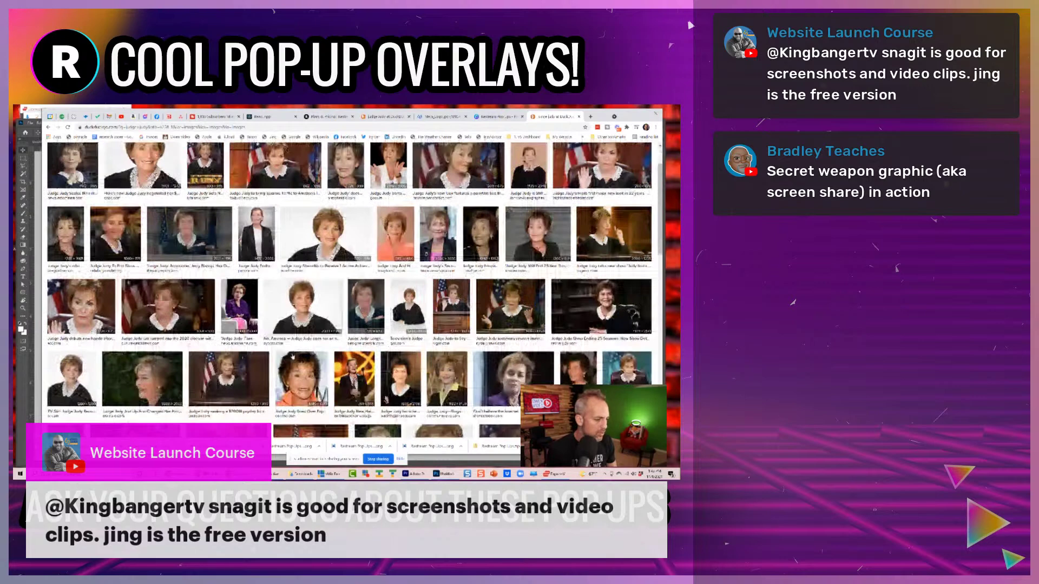
{"action": "scroll", "coordinate": [292, 357], "scroll_direction": "down", "scroll_amount": 4}
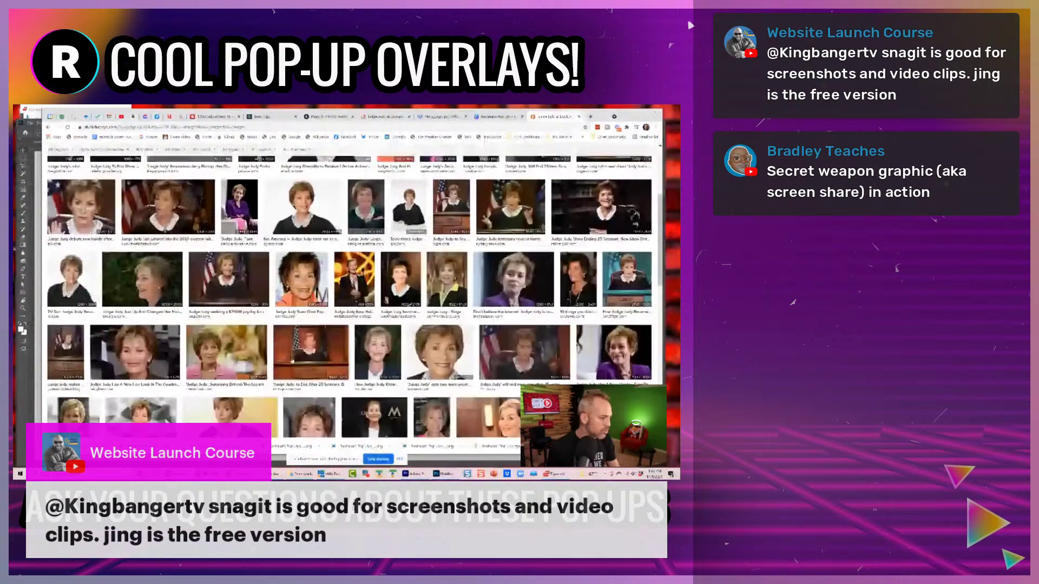
{"action": "scroll", "coordinate": [292, 360], "scroll_direction": "down", "scroll_amount": 7}
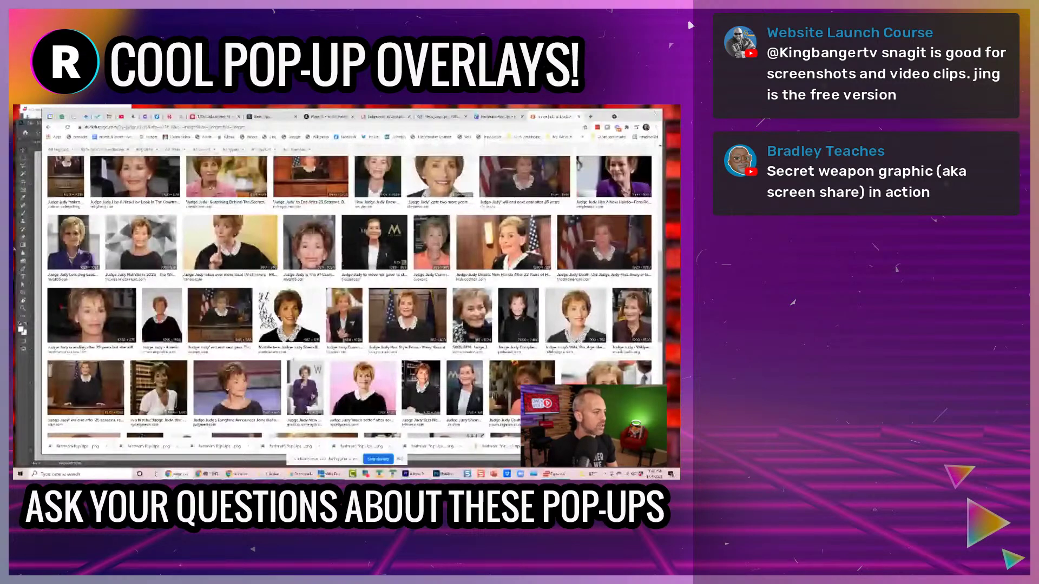
{"action": "scroll", "coordinate": [293, 298], "scroll_direction": "up", "scroll_amount": 3}
{"action": "left_click", "coordinate": [130, 155]}
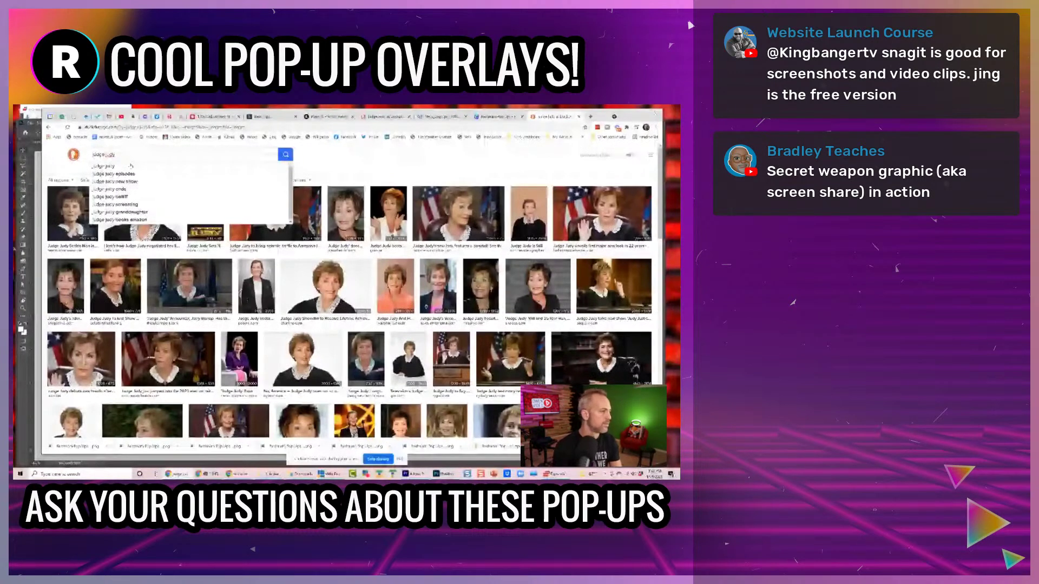
{"action": "type", "text": "angry"}
{"action": "key", "text": "Return"}
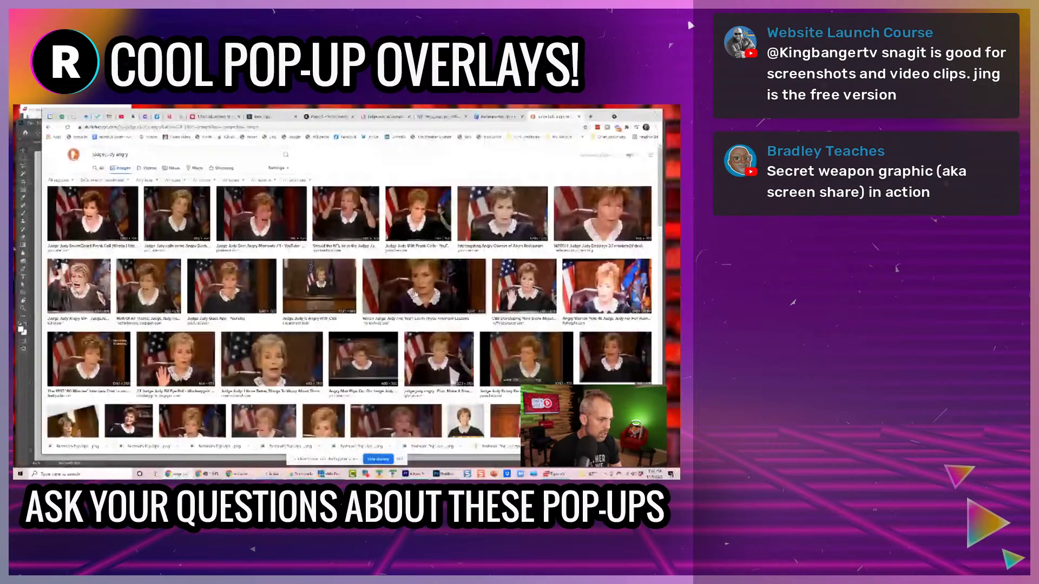
Copy the wide courtroom picture of Judge Judy in her chair, paste it onto the Canva page and position it over the host
{"action": "left_click", "coordinate": [416, 295]}
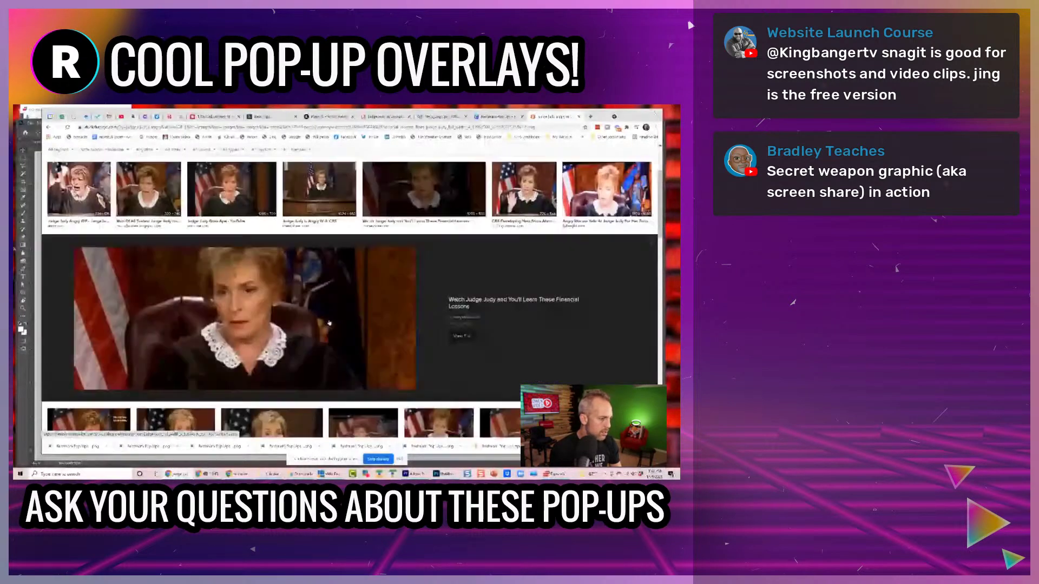
{"action": "right_click", "coordinate": [252, 335]}
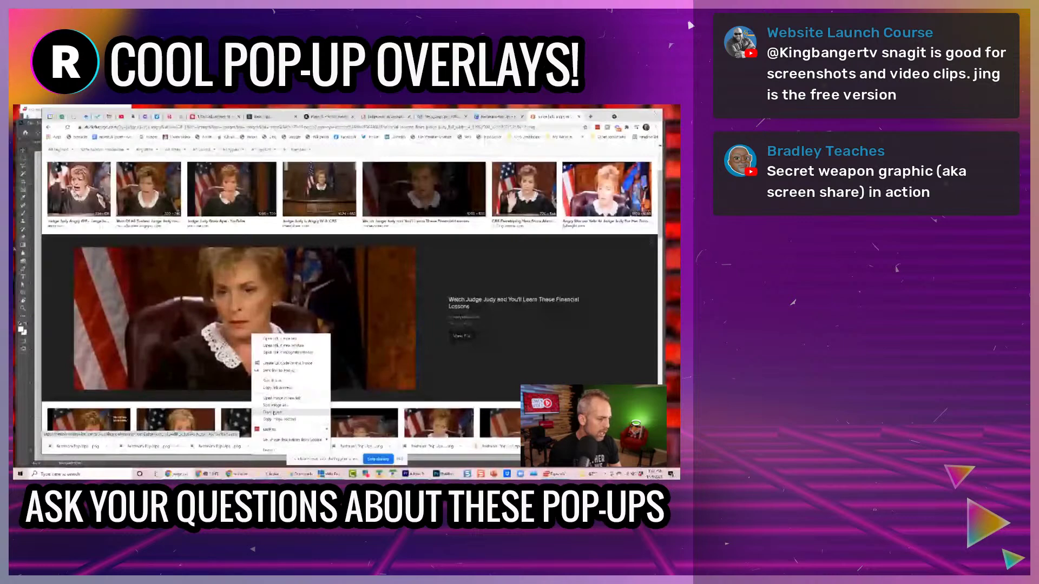
{"action": "left_click", "coordinate": [274, 413]}
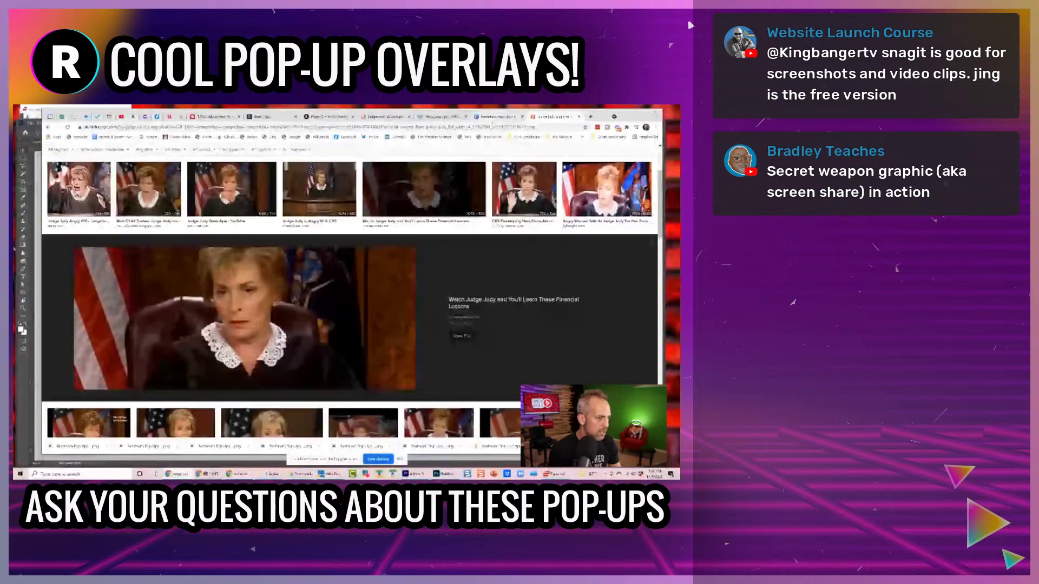
{"action": "left_click", "coordinate": [493, 117]}
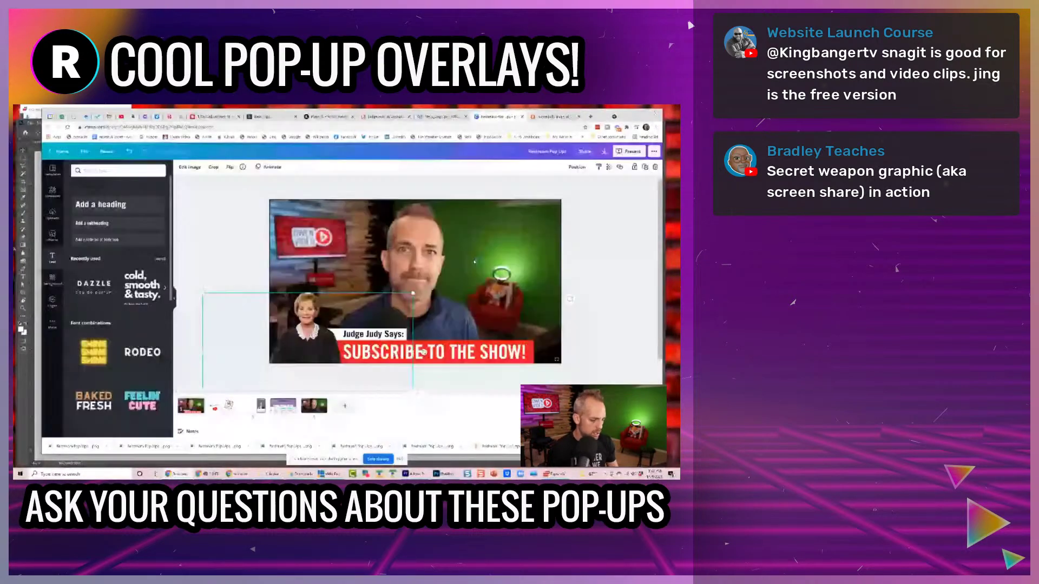
{"action": "key", "text": "ctrl+v"}
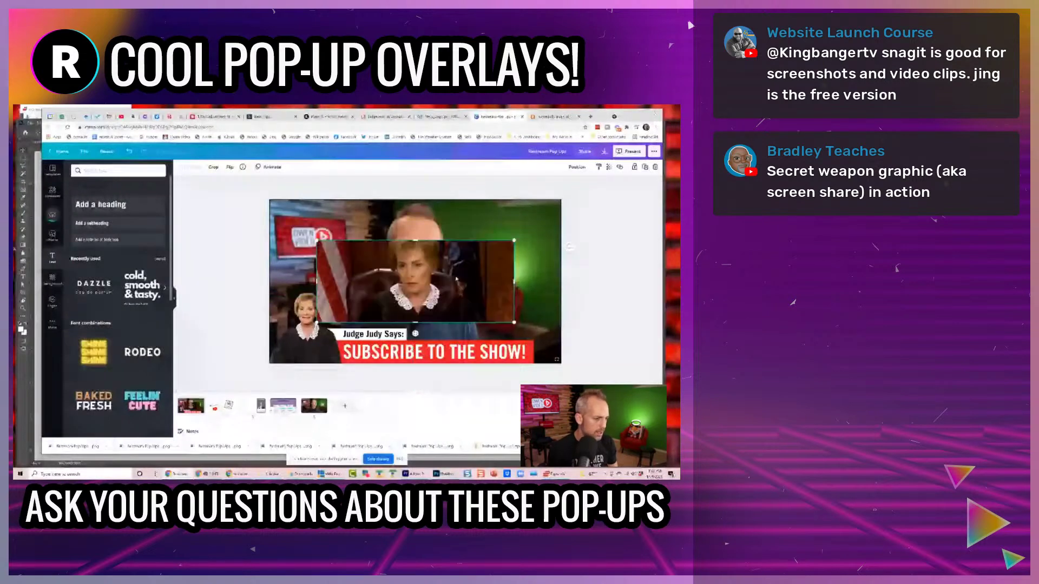
{"action": "left_click_drag", "start_coordinate": [457, 280], "coordinate": [448, 267]}
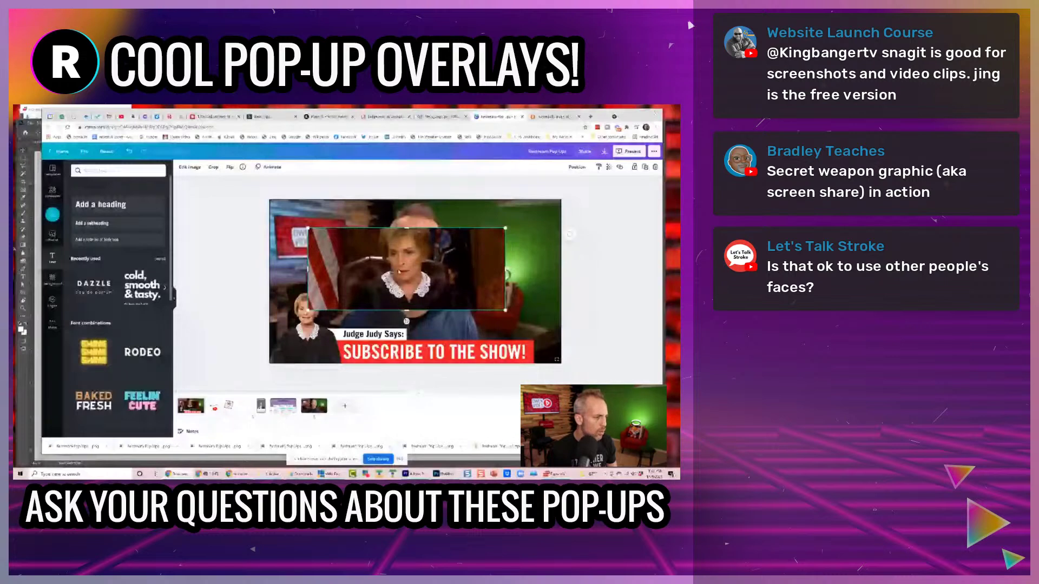
Try the Background Remover on the pasted Judge Judy picture, and remove the picture from the page
{"action": "left_click", "coordinate": [190, 167]}
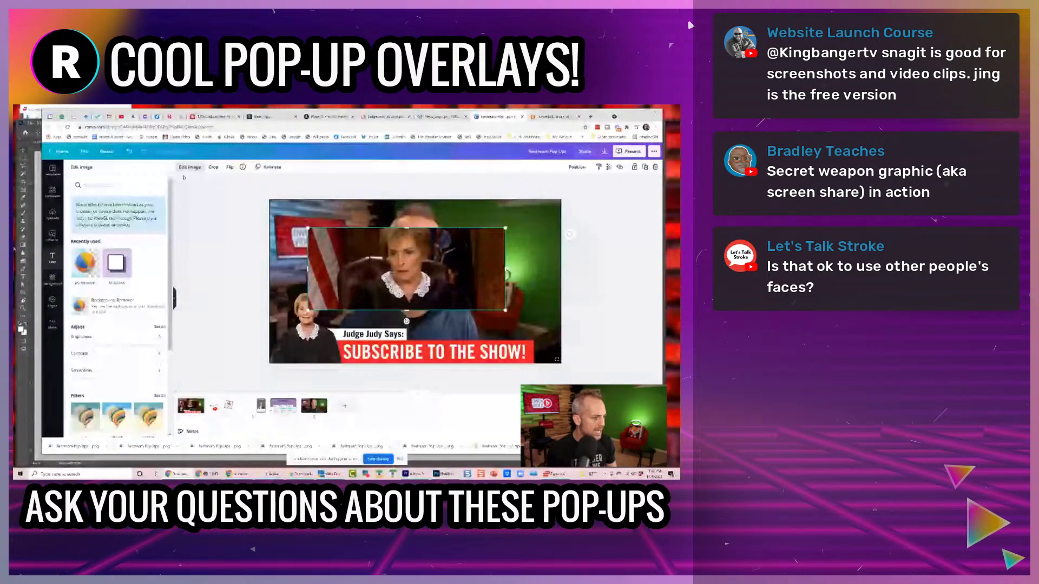
{"action": "left_click", "coordinate": [79, 304]}
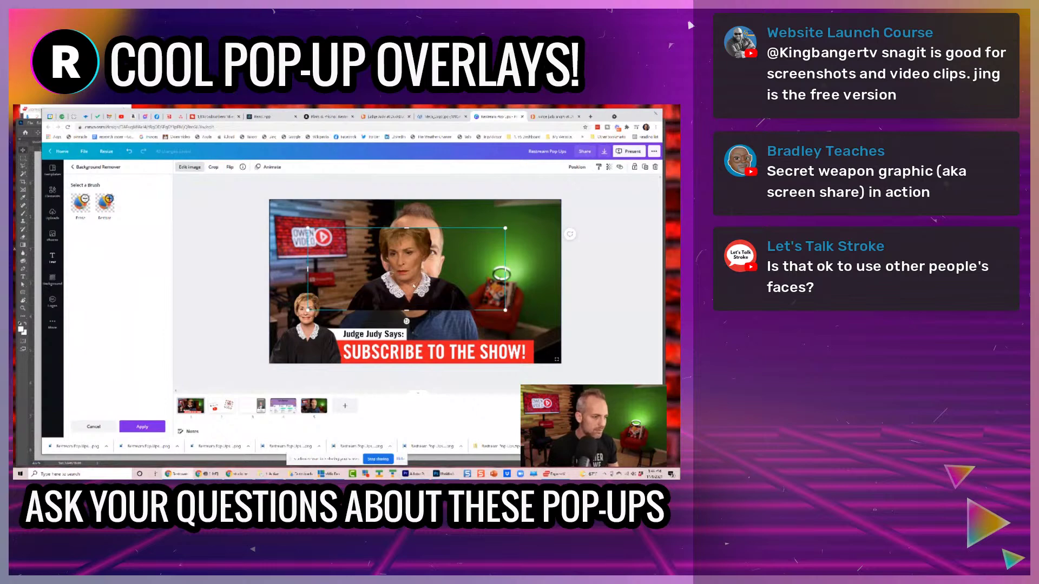
{"action": "key", "text": "Delete"}
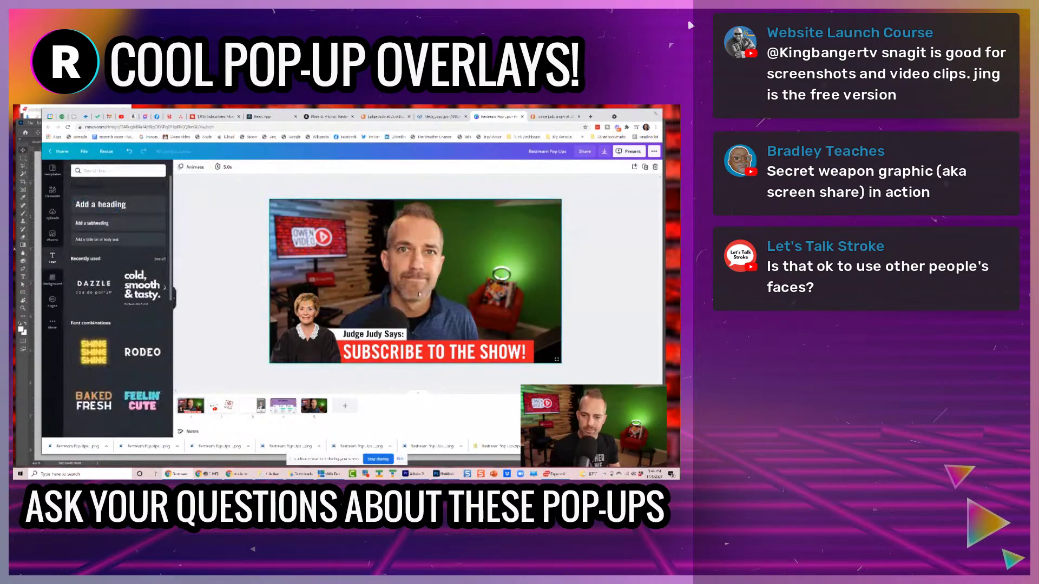
{"action": "key", "text": "ctrl+z"}
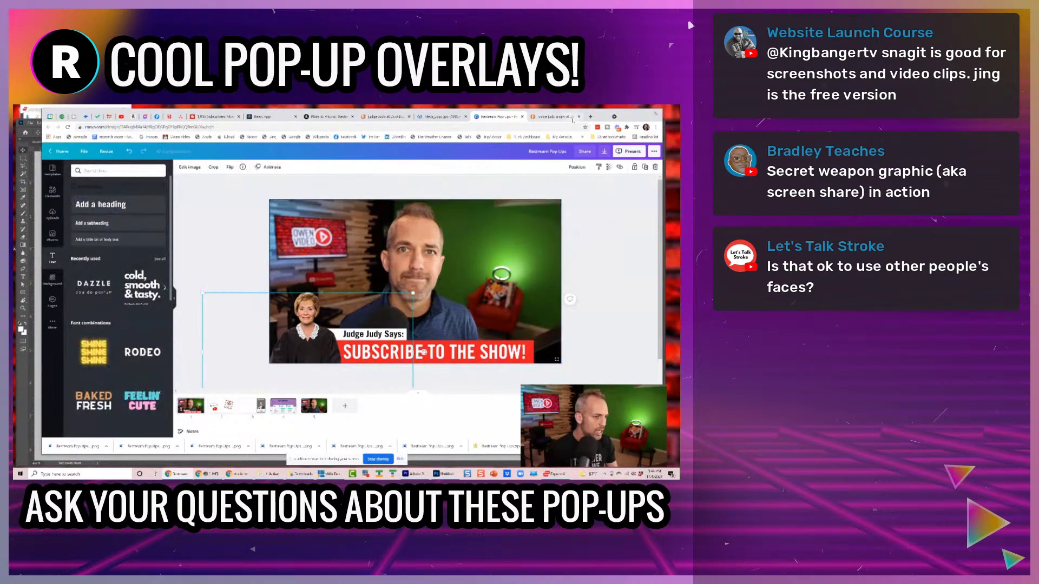
Look through the "judge judy angry" image results for other usable poses and return to the Canva design
{"action": "key", "text": "ctrl+Tab"}
{"action": "scroll", "coordinate": [374, 347], "scroll_direction": "down", "scroll_amount": 3}
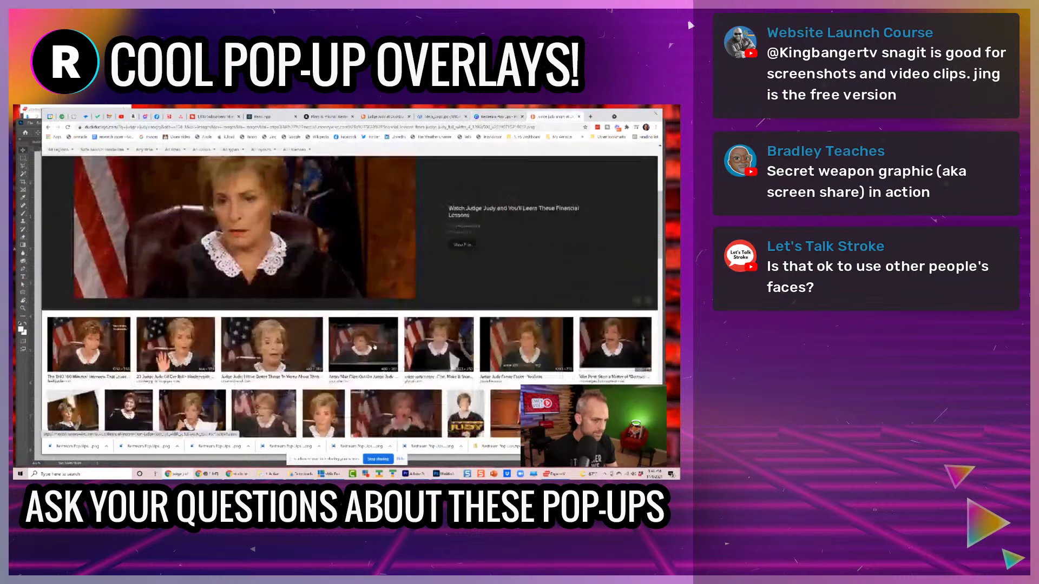
{"action": "scroll", "coordinate": [374, 347], "scroll_direction": "down", "scroll_amount": 2}
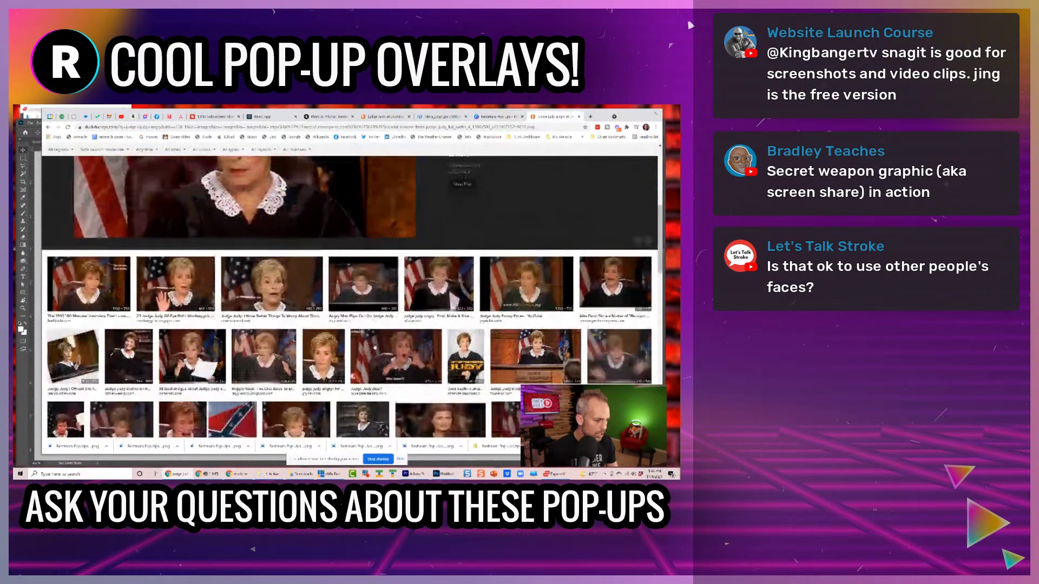
{"action": "scroll", "coordinate": [374, 347], "scroll_direction": "down", "scroll_amount": 2}
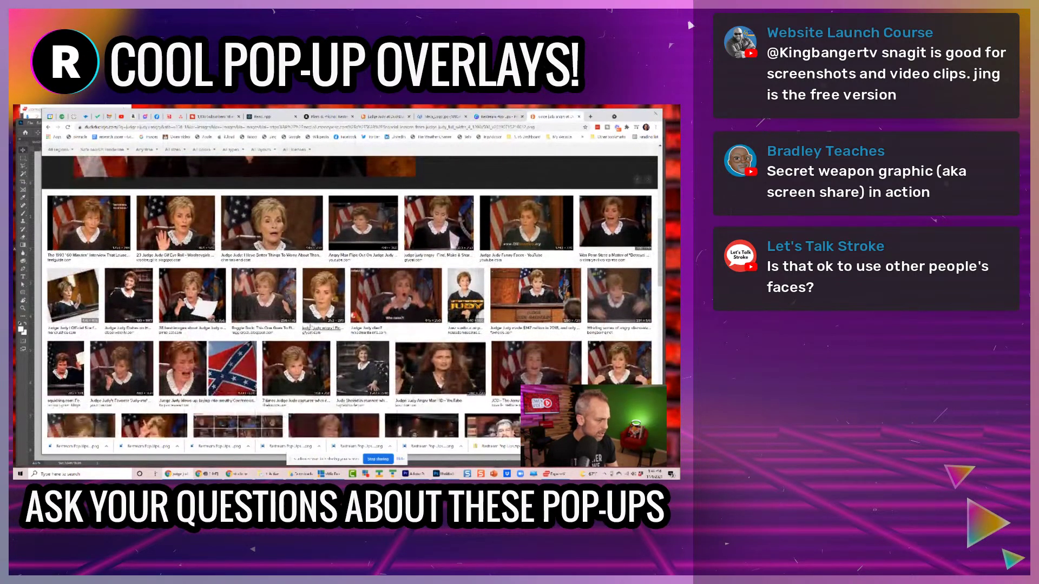
{"action": "scroll", "coordinate": [375, 347], "scroll_direction": "down", "scroll_amount": 3}
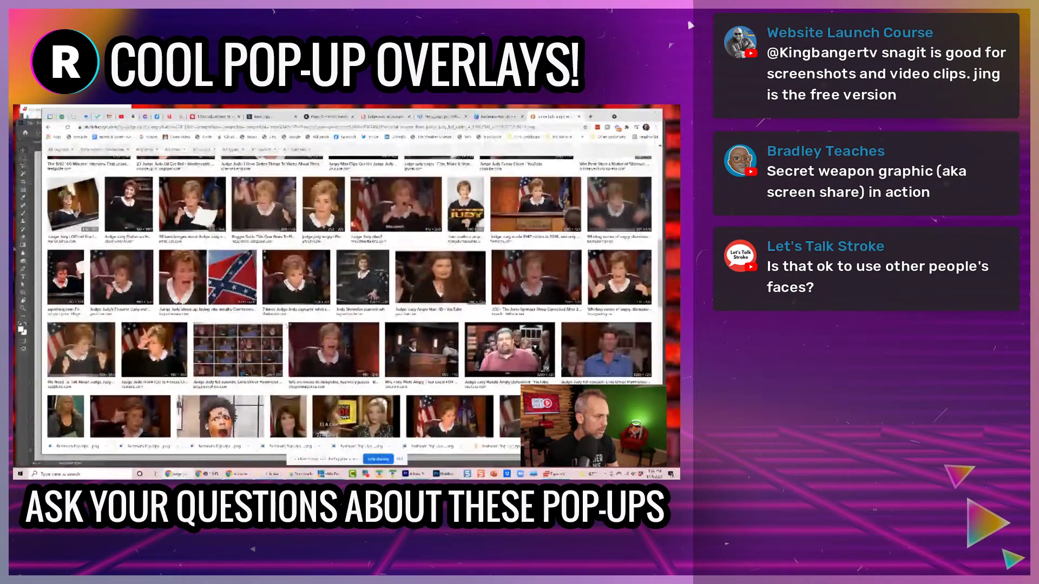
{"action": "left_click", "coordinate": [287, 327]}
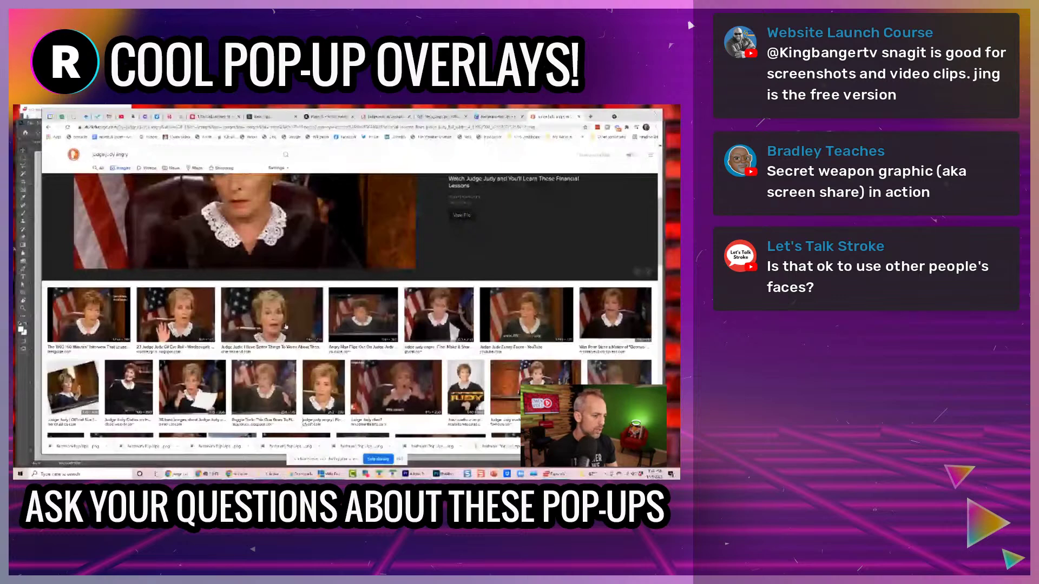
{"action": "key", "text": "ctrl+shift+Tab"}
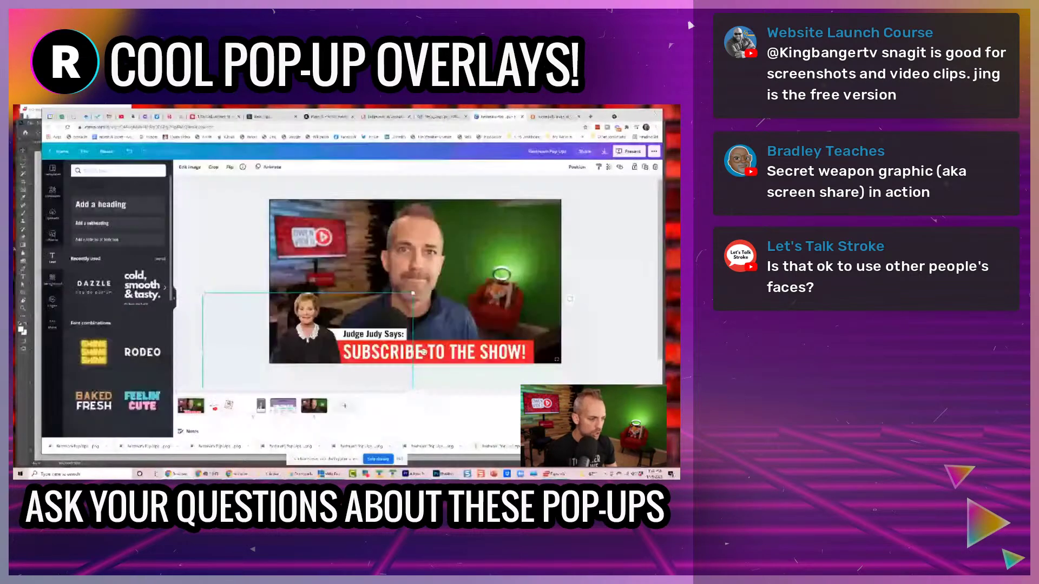
Shrink the Judge Judy cutout and position it in the page's lower-left corner beside the banner
{"action": "left_click_drag", "start_coordinate": [423, 352], "coordinate": [313, 354]}
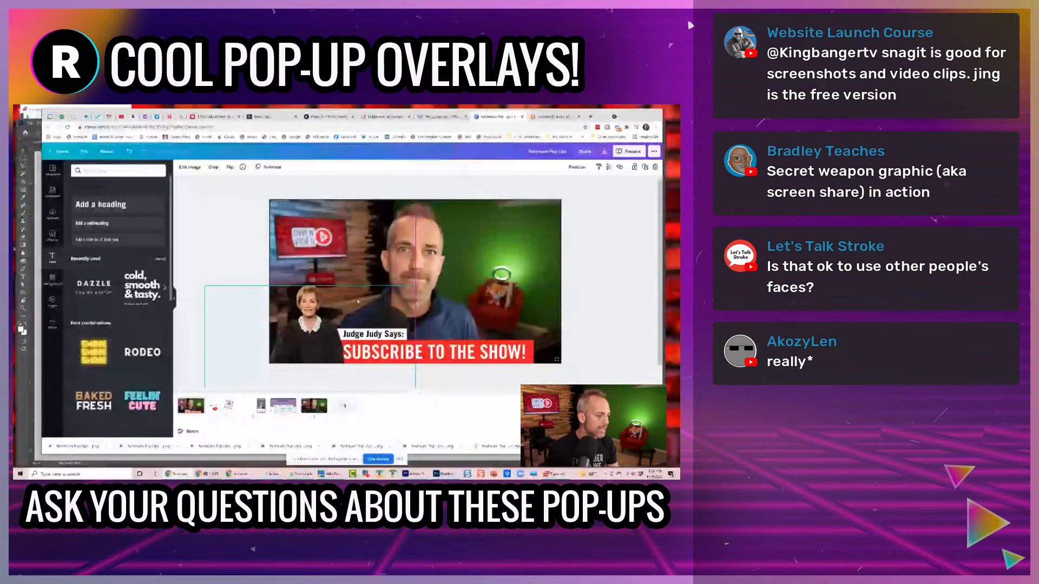
{"action": "left_click_drag", "start_coordinate": [415, 286], "coordinate": [380, 317]}
{"action": "left_click_drag", "start_coordinate": [298, 349], "coordinate": [313, 337]}
{"action": "left_click", "coordinate": [569, 302]}
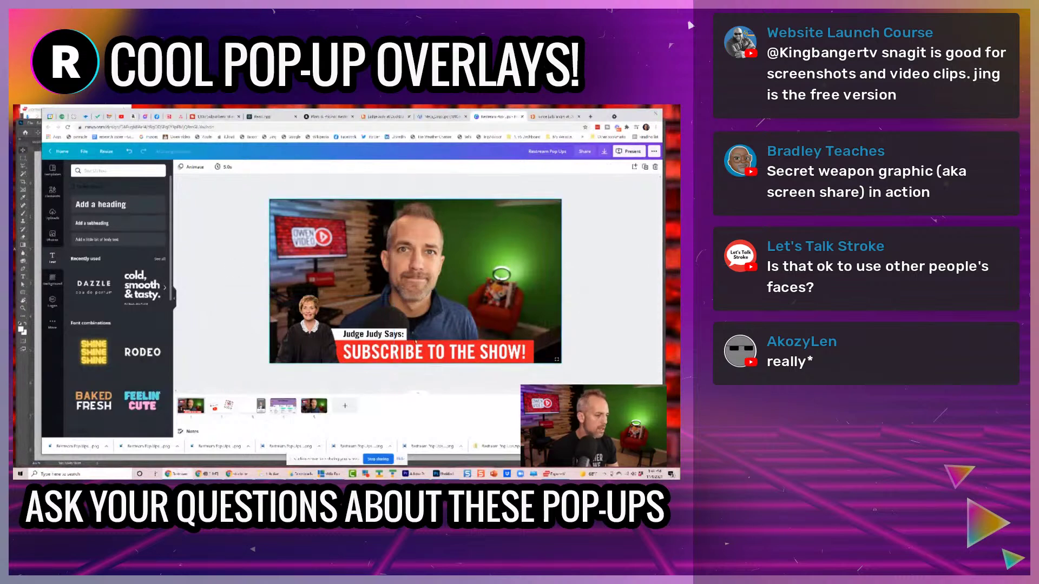
Try adding a red square from the shapes and flattening it into a banner bar, and delete it from the page
{"action": "left_click", "coordinate": [54, 193]}
{"action": "left_click", "coordinate": [91, 223]}
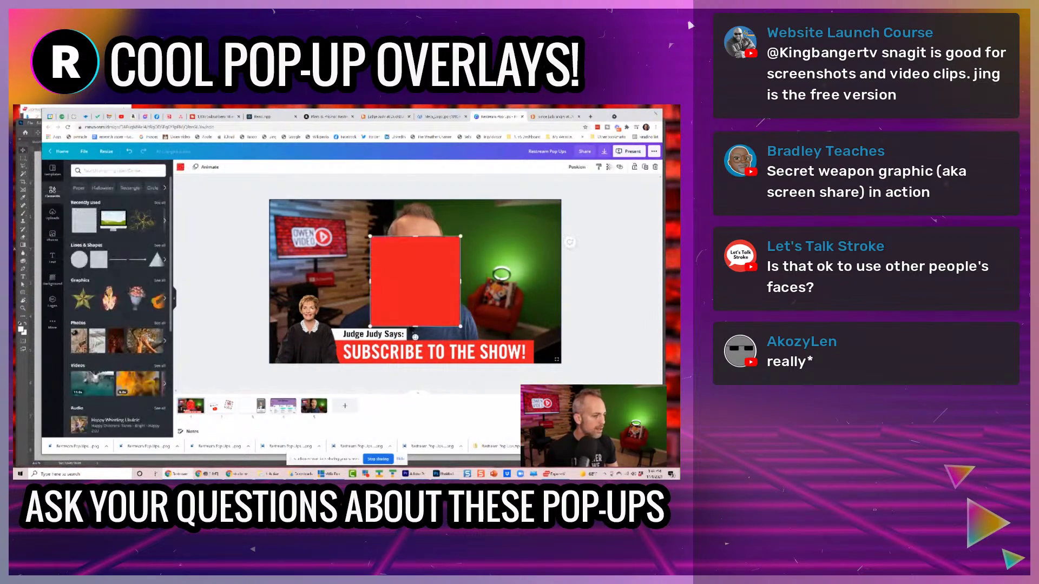
{"action": "left_click_drag", "start_coordinate": [381, 322], "coordinate": [376, 286]}
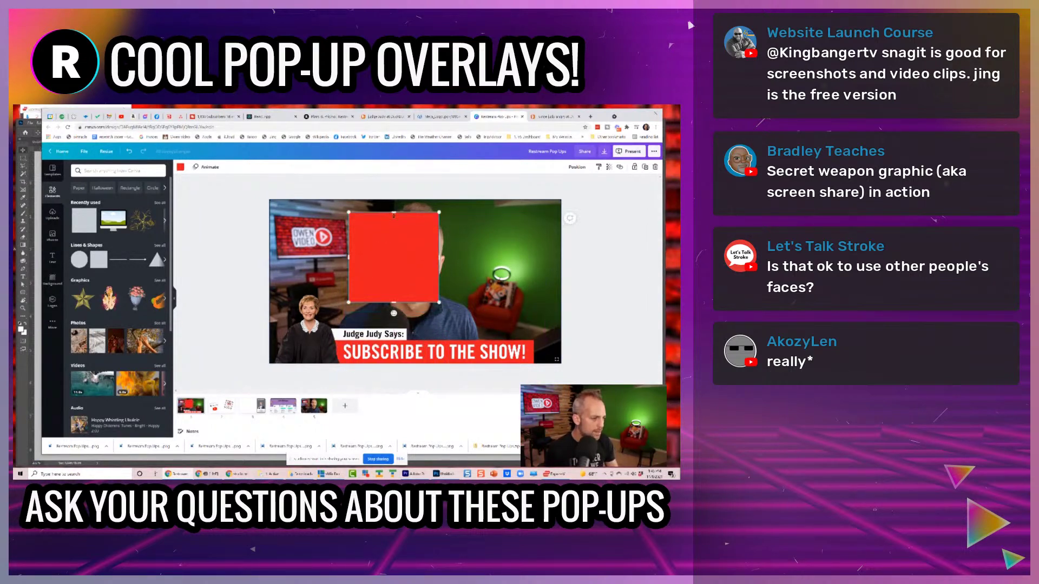
{"action": "left_click_drag", "start_coordinate": [394, 214], "coordinate": [393, 276]}
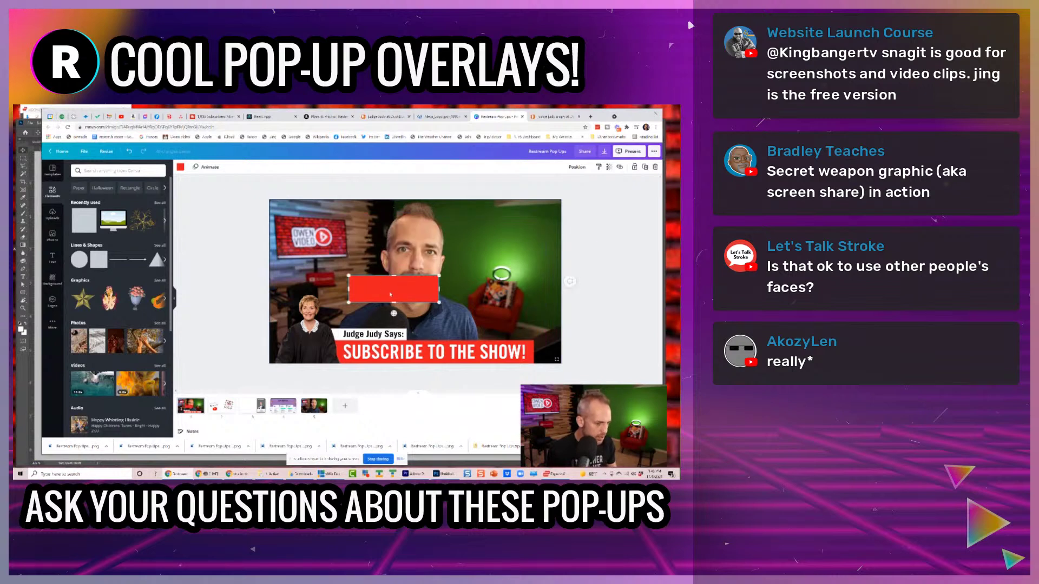
{"action": "key", "text": "Delete"}
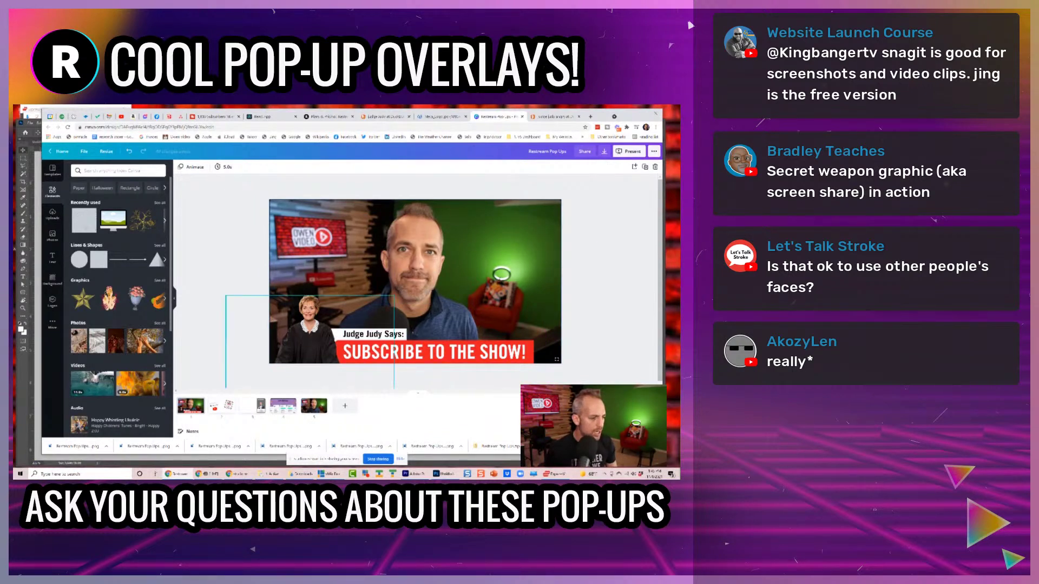
Try adding a new heading text and placing it just above the white caption bar
{"action": "left_click", "coordinate": [53, 256]}
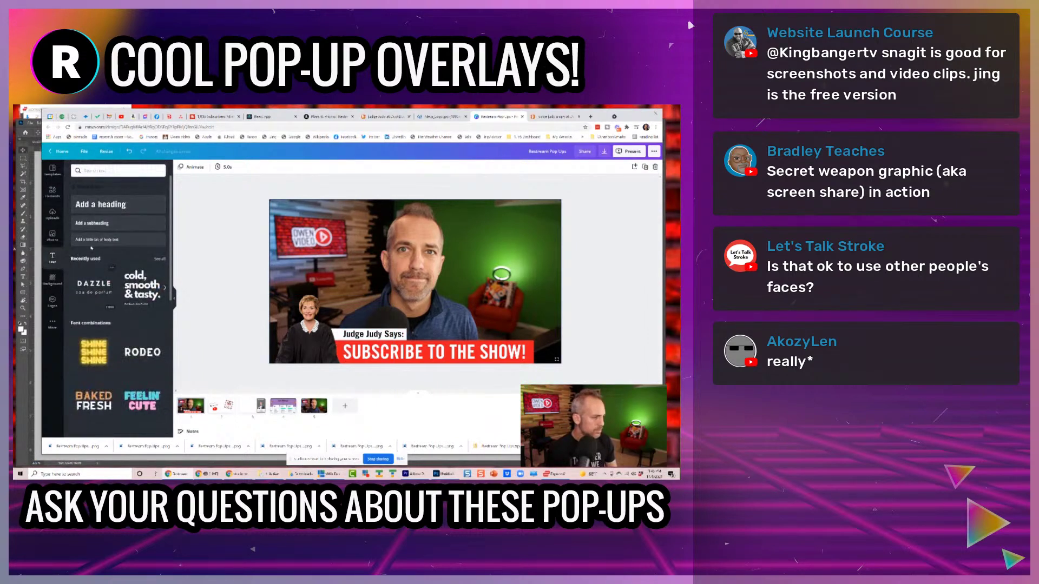
{"action": "left_click", "coordinate": [86, 209]}
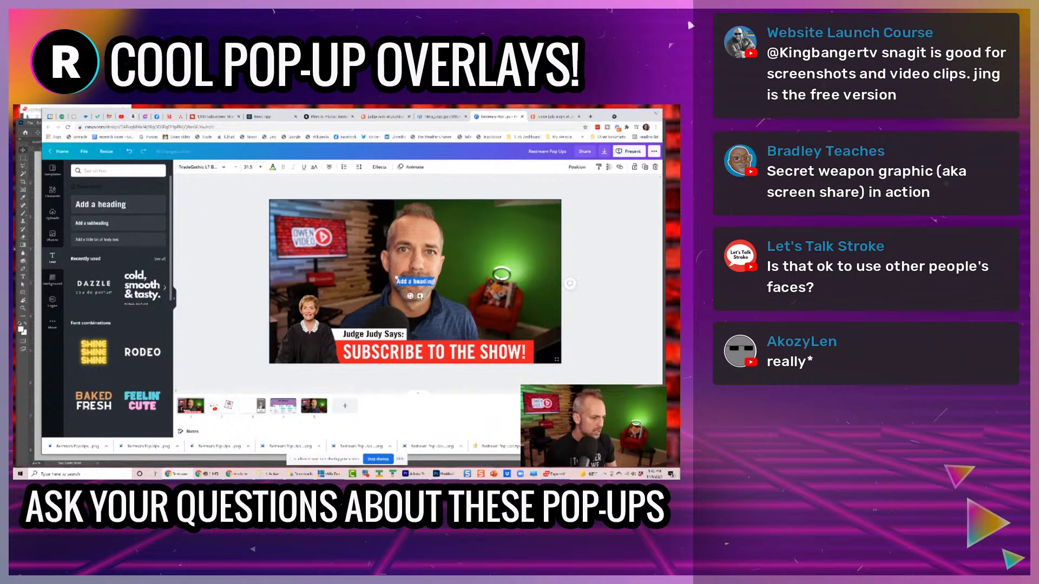
{"action": "left_click_drag", "start_coordinate": [421, 297], "coordinate": [381, 326]}
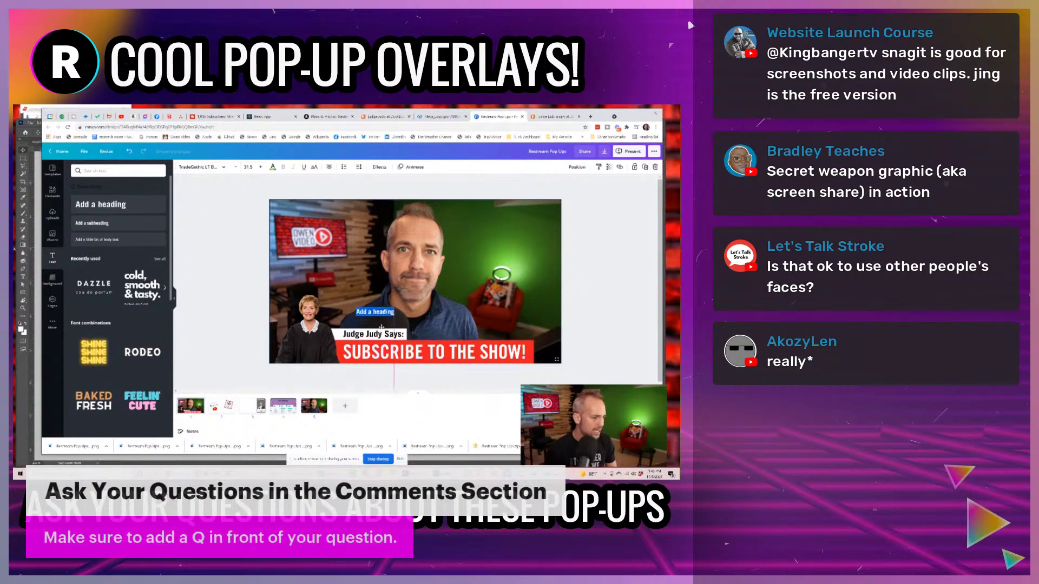
{"action": "type", "text": "I"}
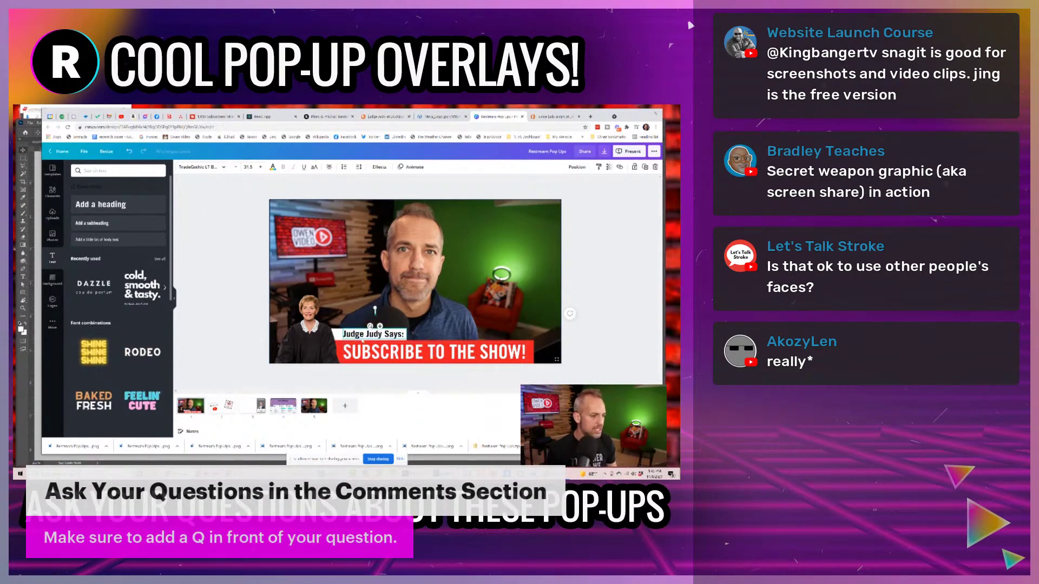
Replace the "Judge Judy Says:" caption with "I OBJECT !"
{"action": "left_click", "coordinate": [357, 335]}
{"action": "double_click", "coordinate": [356, 335]}
{"action": "key", "text": "ctrl+a"}
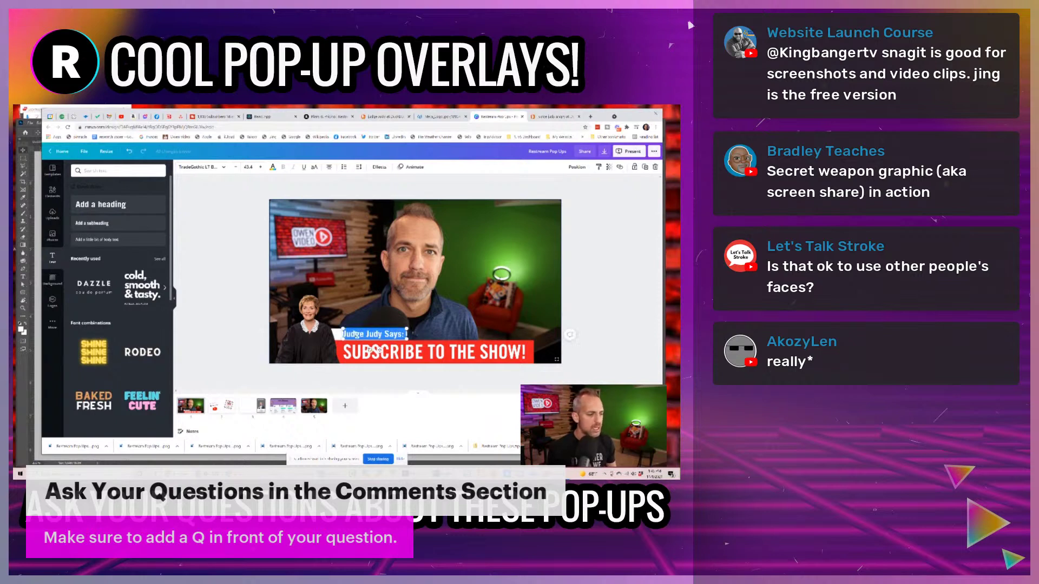
{"action": "key", "text": "BackSpace"}
{"action": "type", "text": "I OBJECT!"}
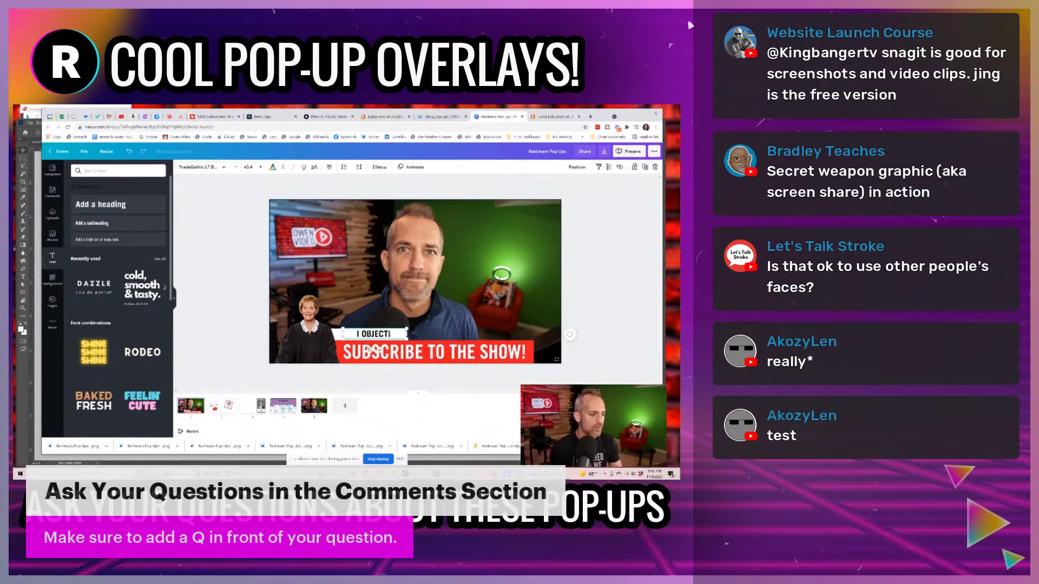
{"action": "key", "text": "BackSpace"}
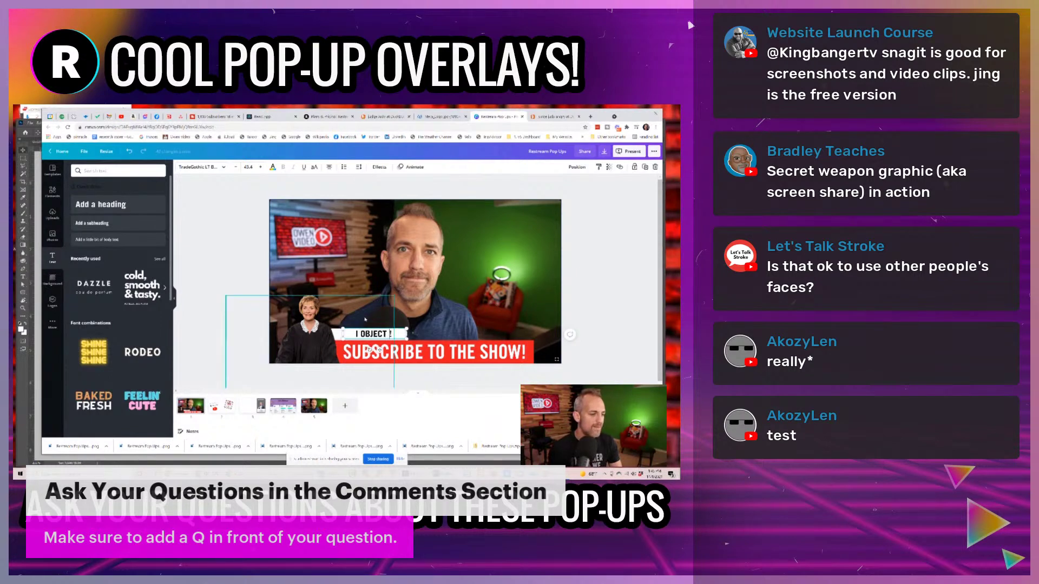
Replace the headline in the red bar with "SMASH THAT LIKE BUTTON"
{"action": "left_click", "coordinate": [372, 349]}
{"action": "double_click", "coordinate": [372, 349]}
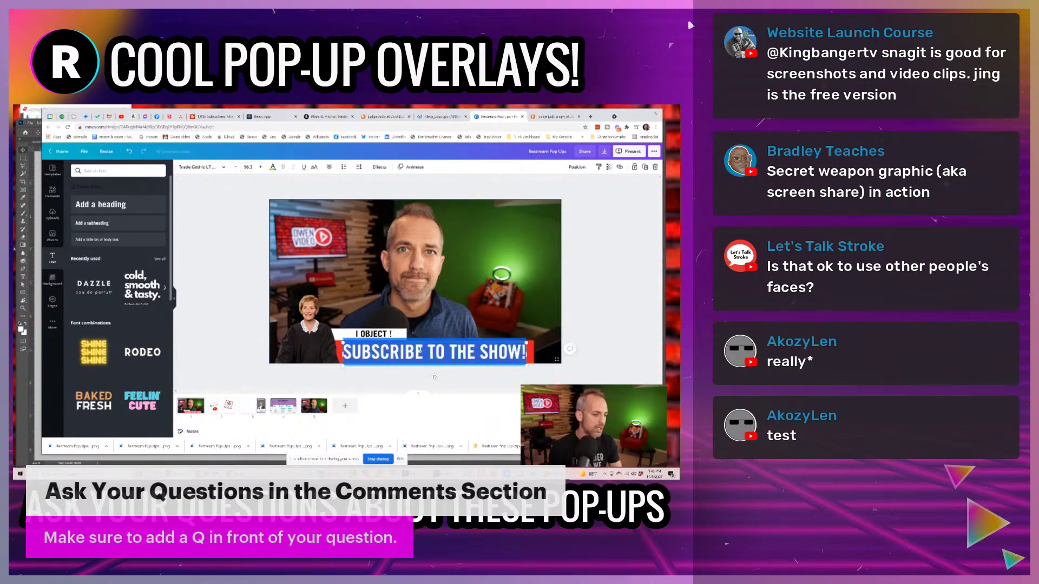
{"action": "type", "text": "SMASH T"}
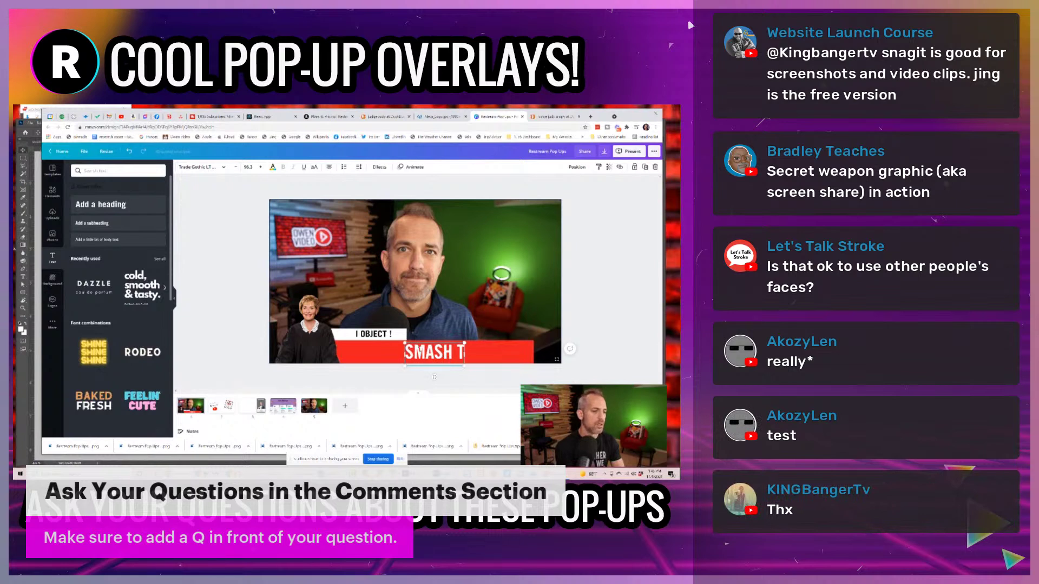
{"action": "type", "text": "HAT LIKE BUTTON"}
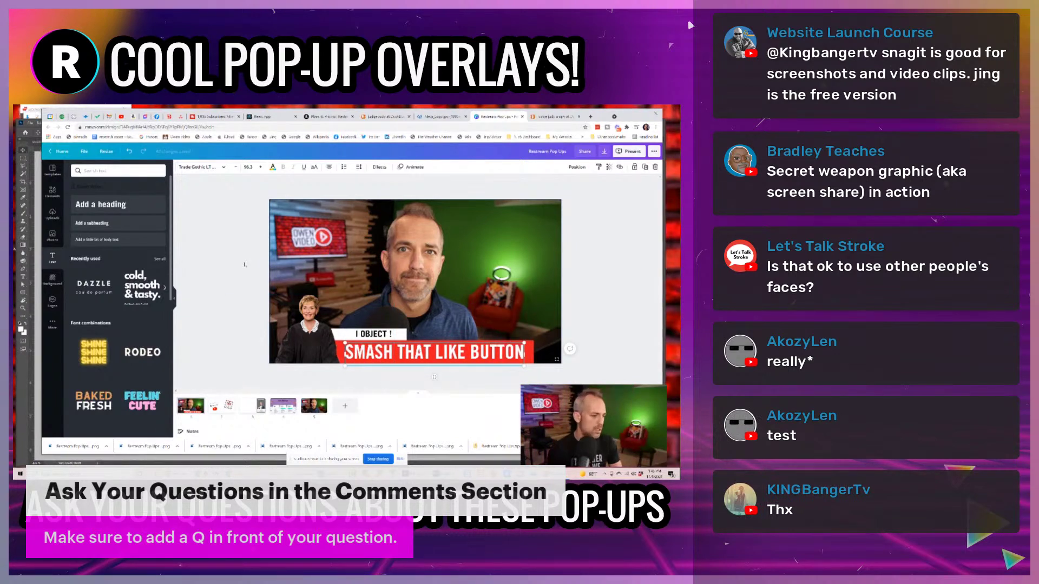
Change the white caption to "The Verdict Is In..." and shift the red bar's headline left to line up with it
{"action": "left_click", "coordinate": [352, 333]}
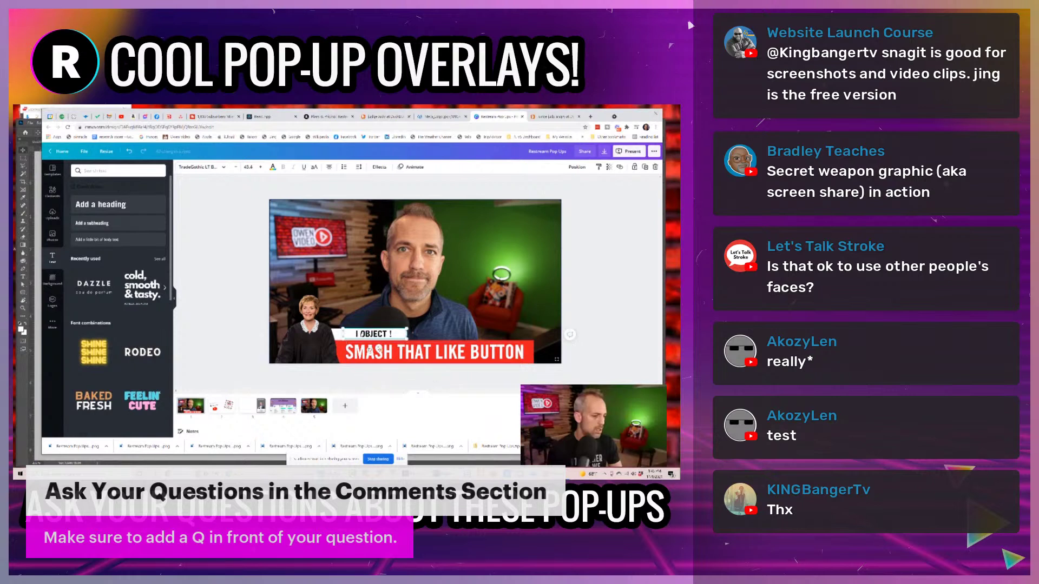
{"action": "key", "text": "Return"}
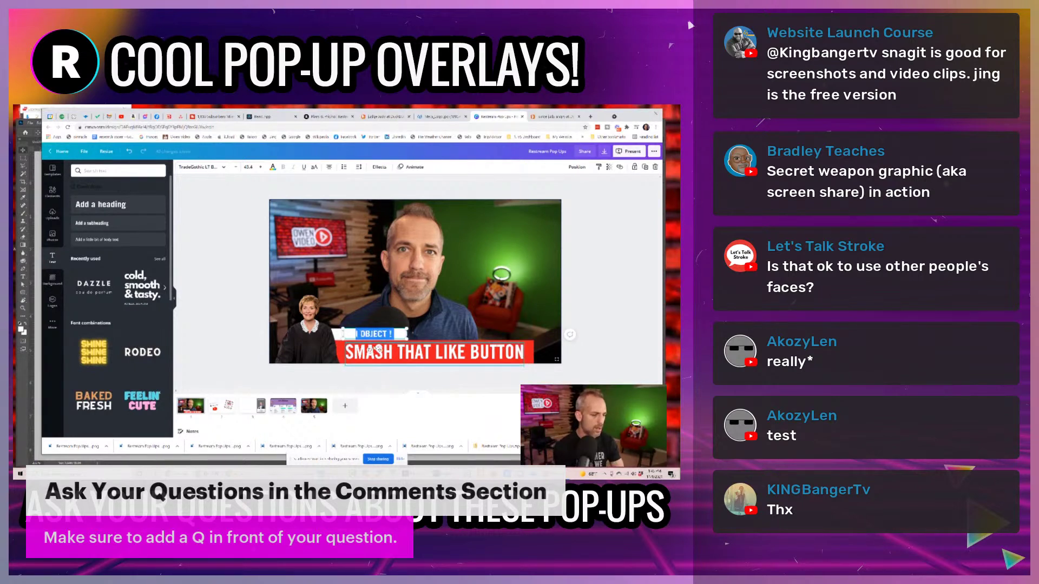
{"action": "type", "text": "The Verdict"}
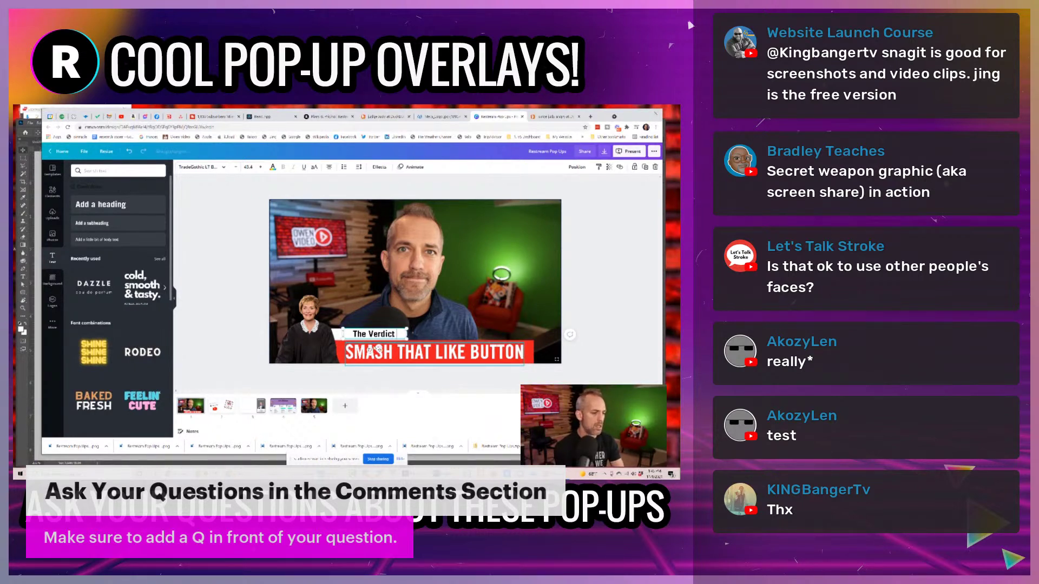
{"action": "type", "text": " Is IN..."}
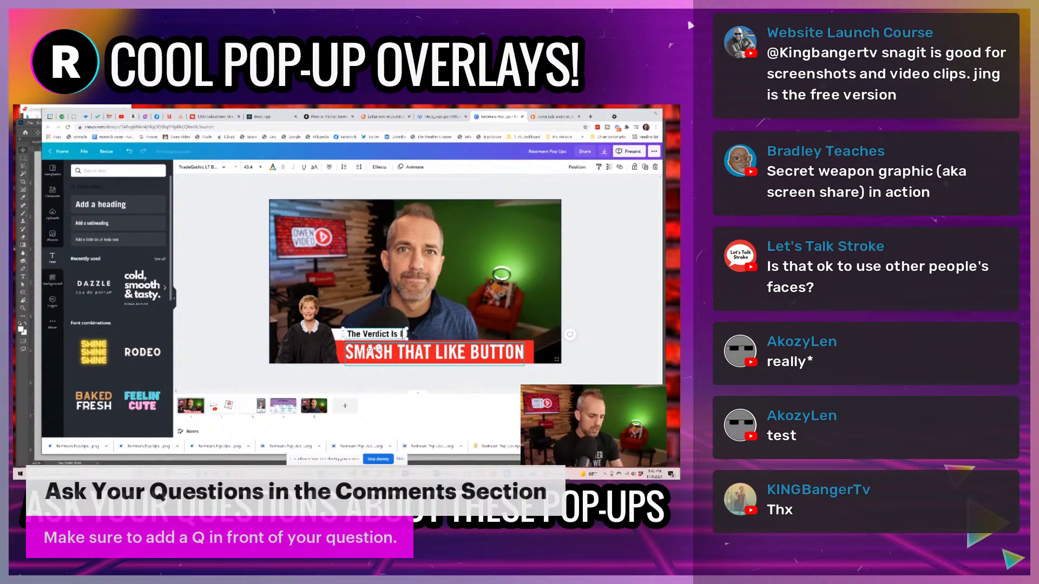
{"action": "key", "text": "BackSpace"}
{"action": "key", "text": "BackSpace"}
{"action": "key", "text": "BackSpace"}
{"action": "key", "text": "BackSpace"}
{"action": "key", "text": "BackSpace"}
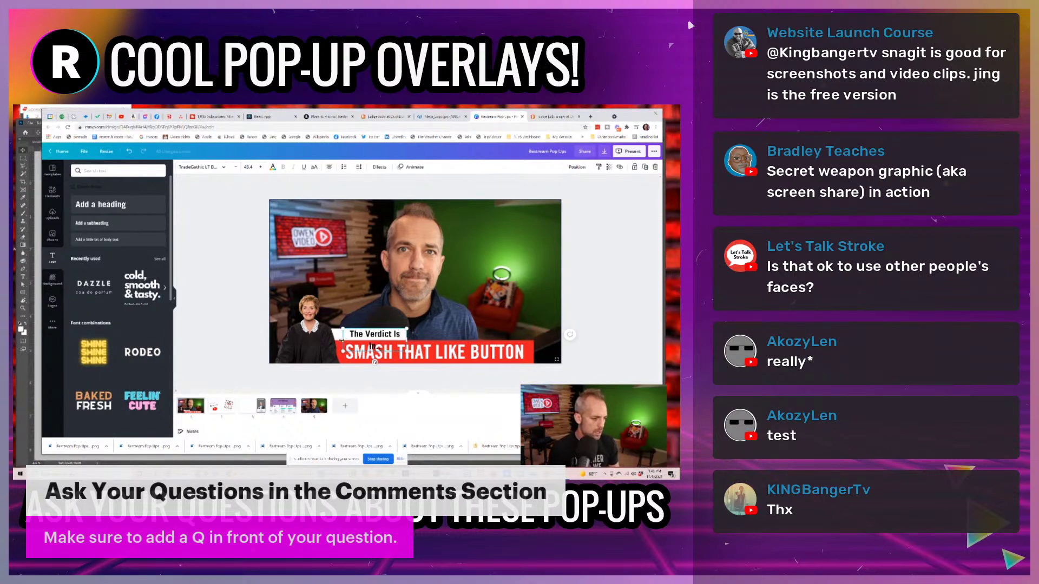
{"action": "type", "text": ".."}
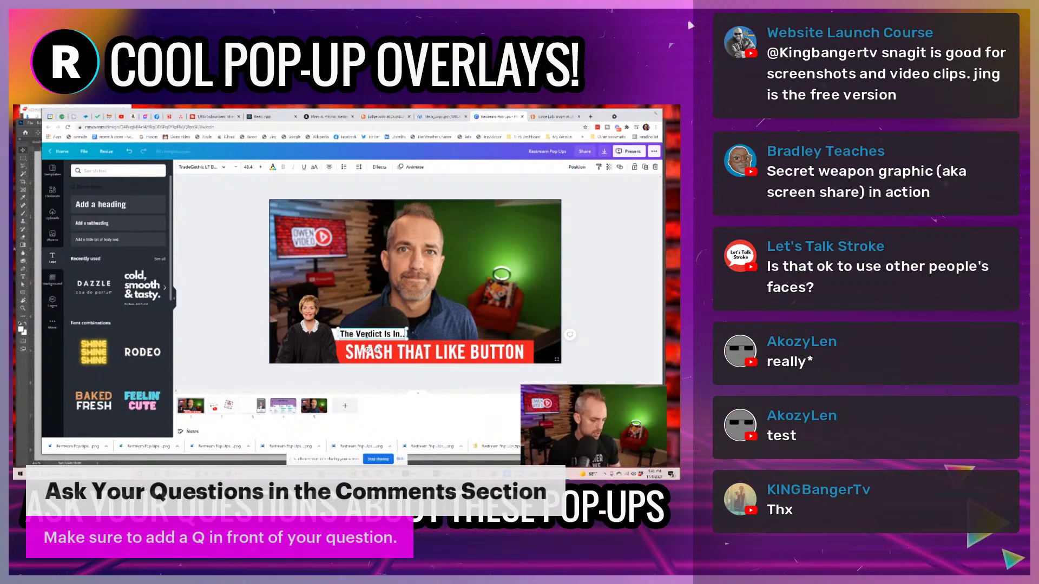
{"action": "type", "text": "."}
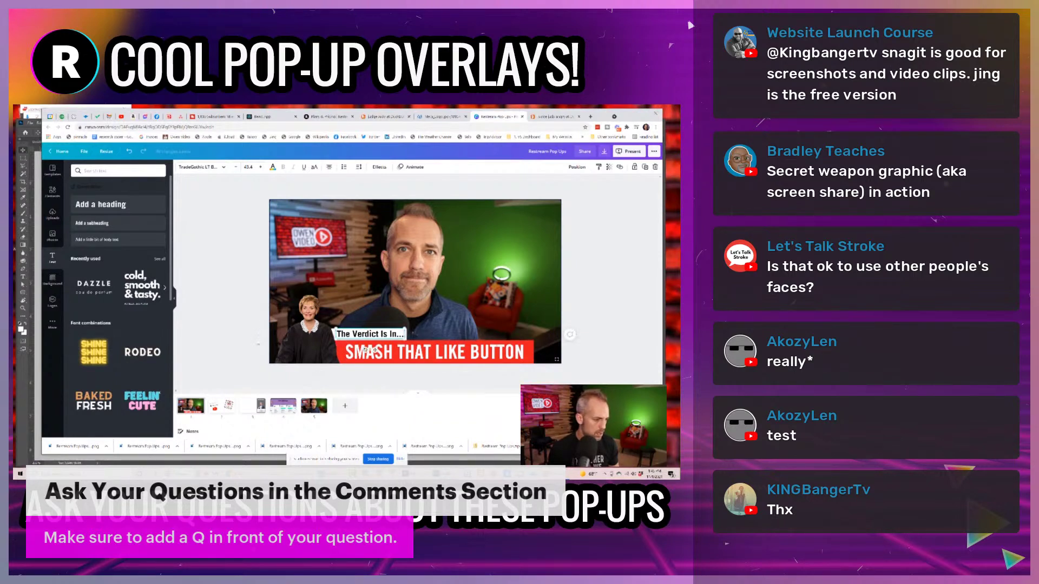
{"action": "left_click", "coordinate": [416, 346]}
{"action": "left_click_drag", "start_coordinate": [389, 352], "coordinate": [379, 352]}
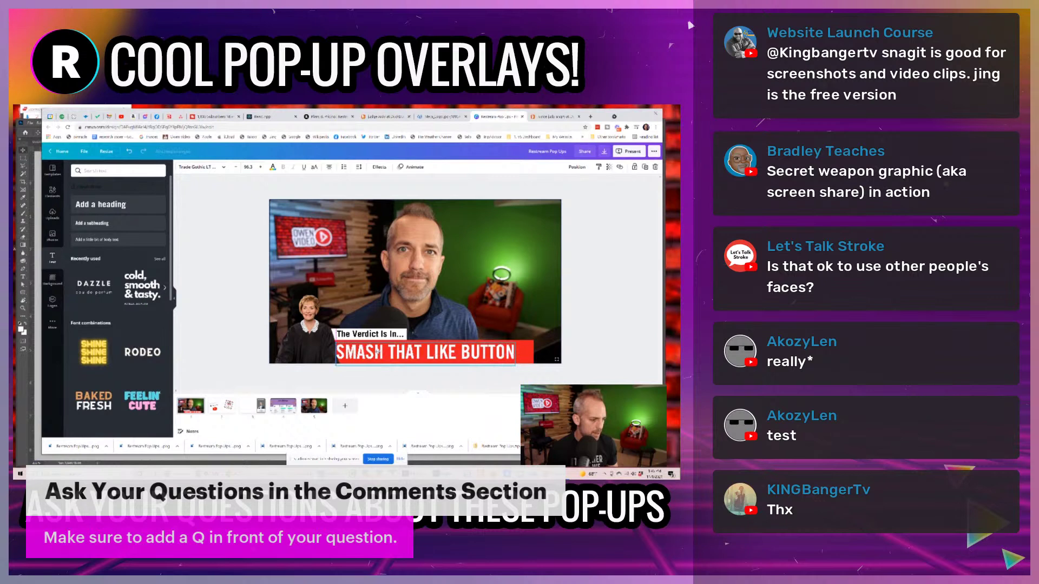
Align the Judge Judy cutout to the top of the page, and move it back to the lower-left corner beside the banner
{"action": "left_click", "coordinate": [320, 343]}
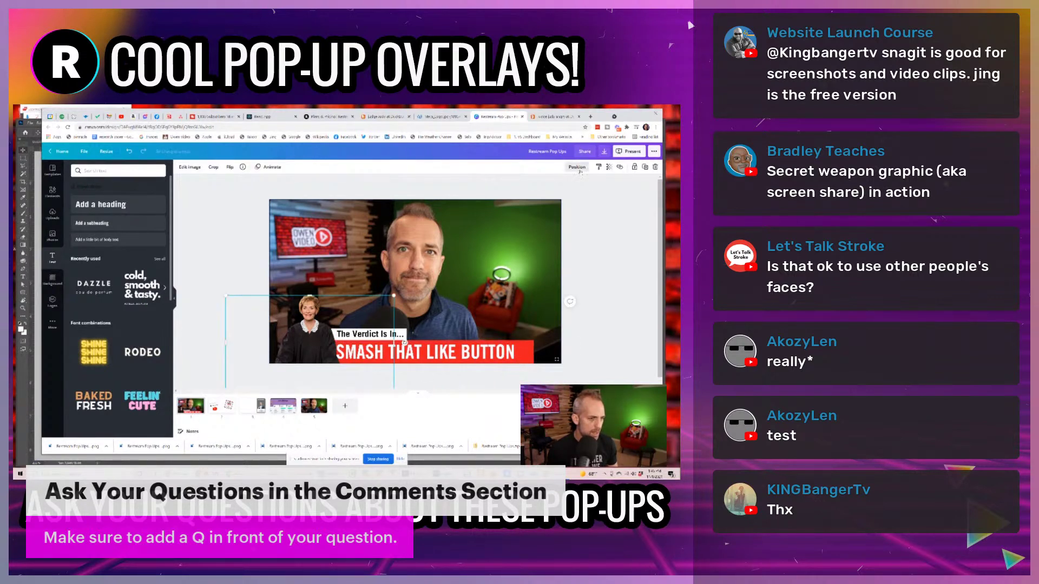
{"action": "left_click", "coordinate": [577, 167]}
{"action": "left_click", "coordinate": [485, 222]}
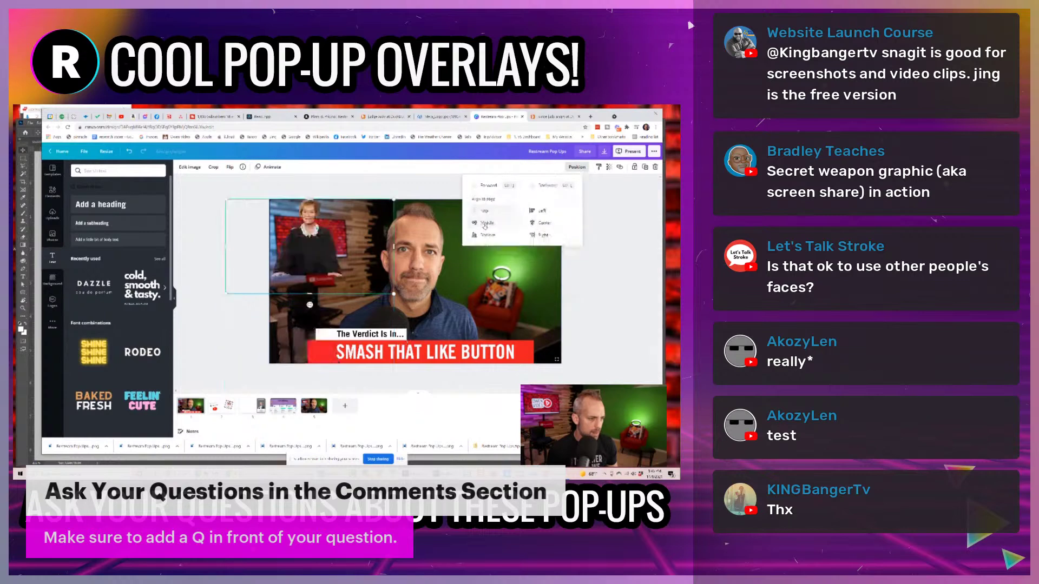
{"action": "left_click", "coordinate": [319, 237]}
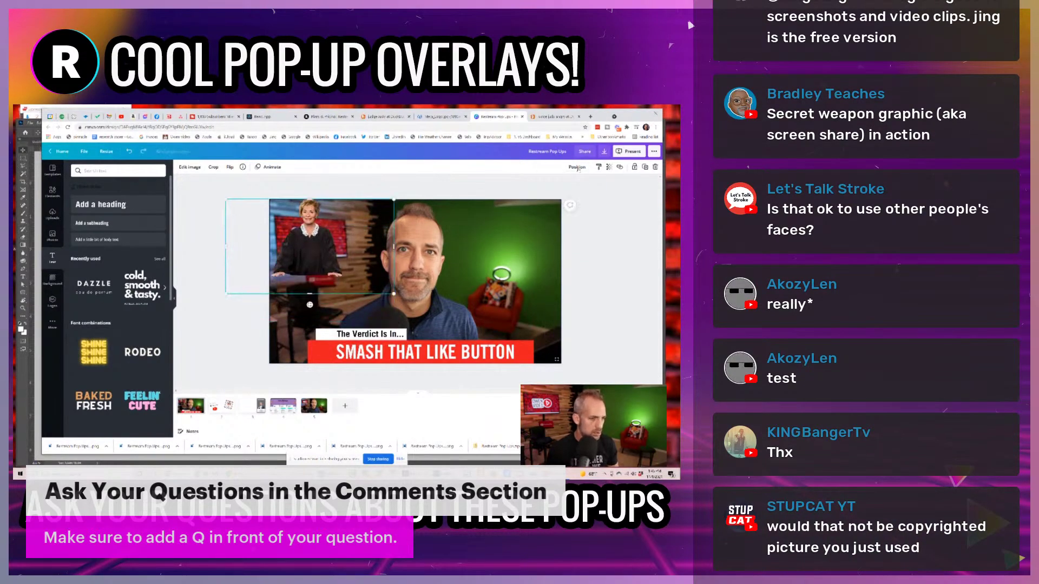
{"action": "left_click_drag", "start_coordinate": [318, 274], "coordinate": [314, 371]}
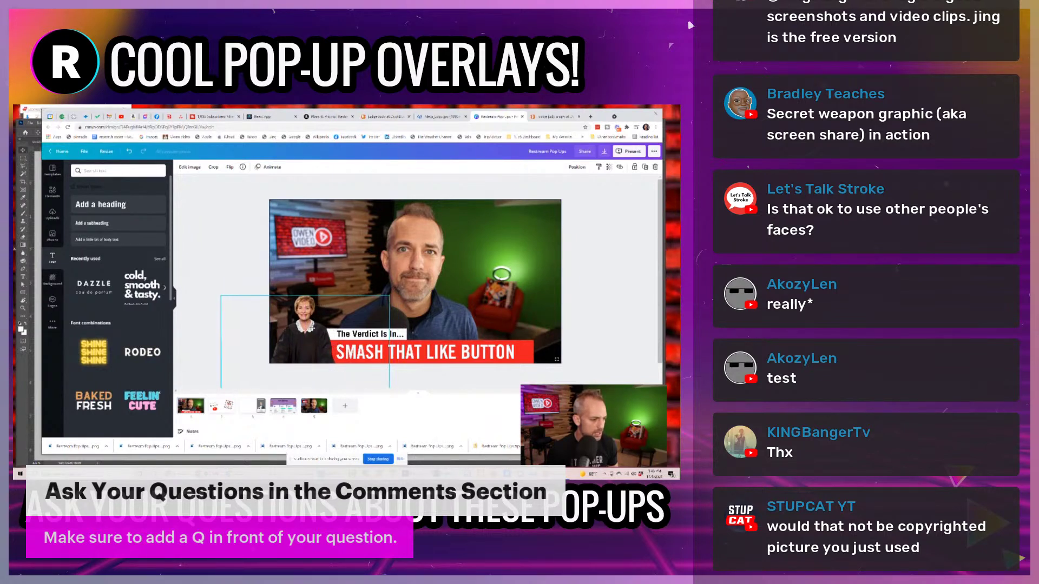
{"action": "left_click_drag", "start_coordinate": [312, 329], "coordinate": [313, 329]}
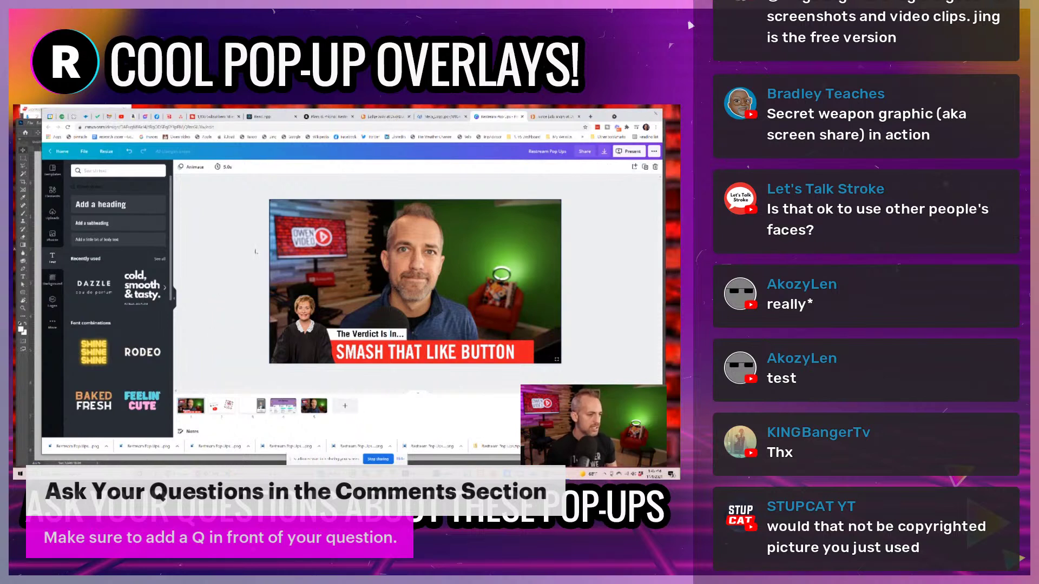
Set the background photo's transparency to 0 on the Judge Judy pop-up page
{"action": "left_click", "coordinate": [346, 345]}
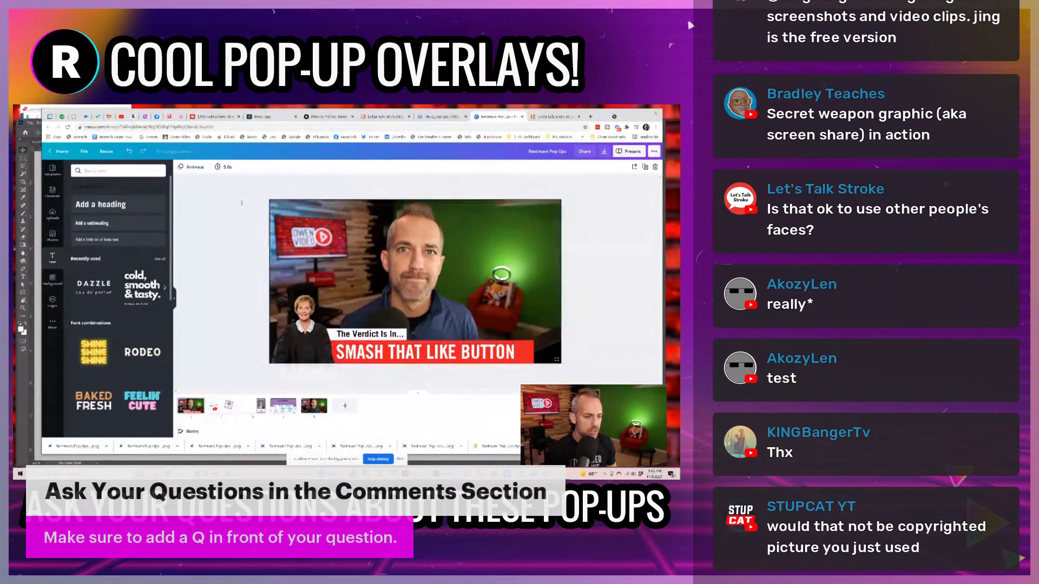
{"action": "left_click", "coordinate": [394, 221]}
{"action": "left_click", "coordinate": [403, 233]}
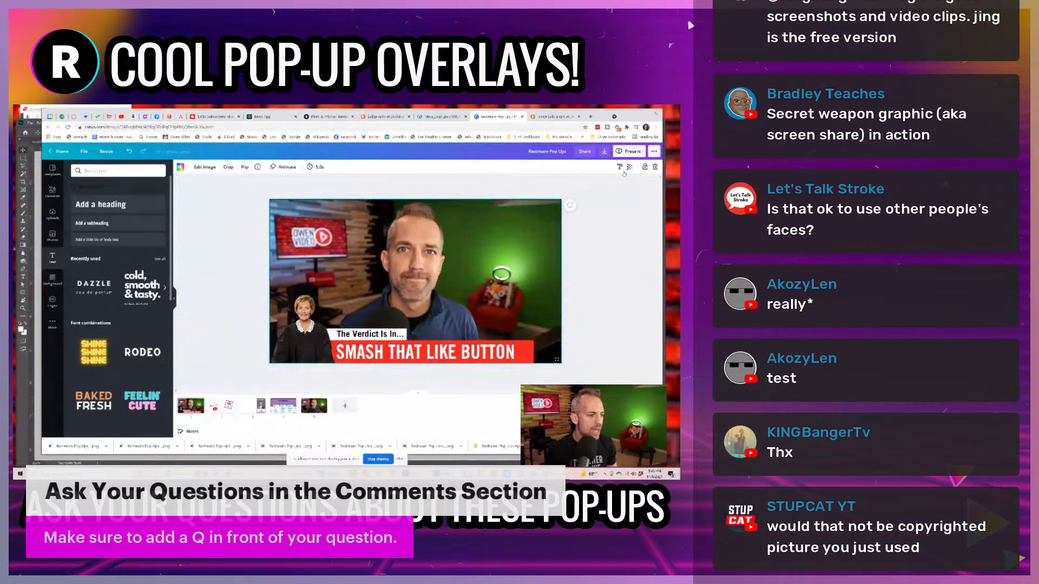
{"action": "left_click", "coordinate": [627, 168]}
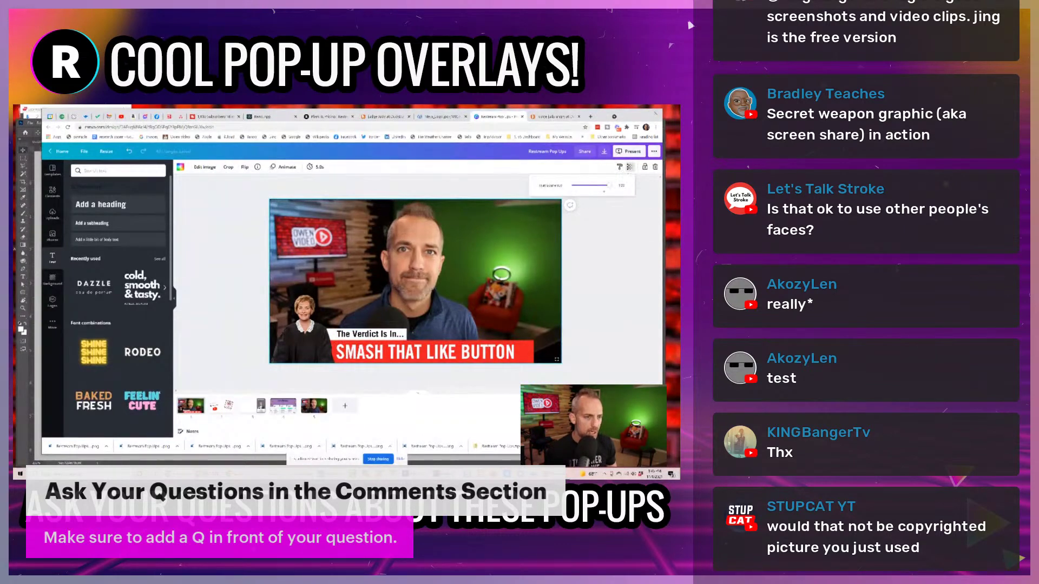
{"action": "left_click_drag", "start_coordinate": [612, 185], "coordinate": [560, 187]}
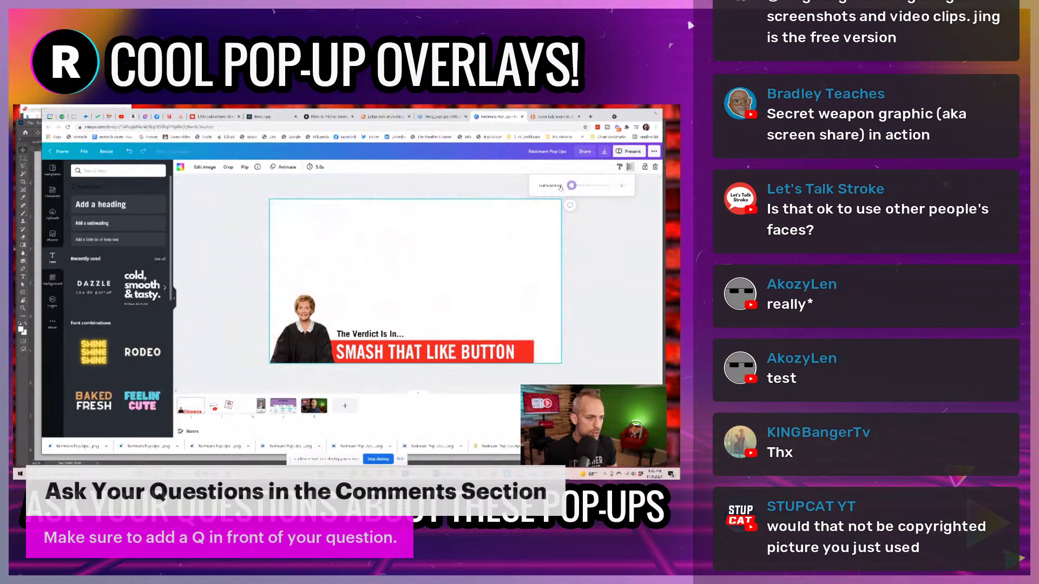
{"action": "left_click", "coordinate": [626, 251]}
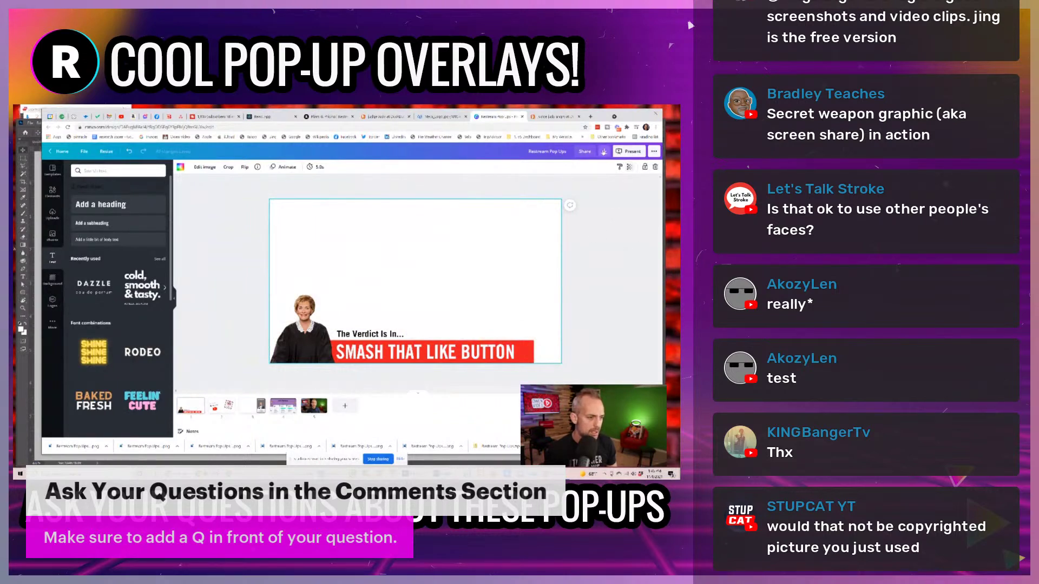
Download only Page 1 as a PNG with a transparent background, and dismiss the saved-design message
{"action": "left_click", "coordinate": [604, 151]}
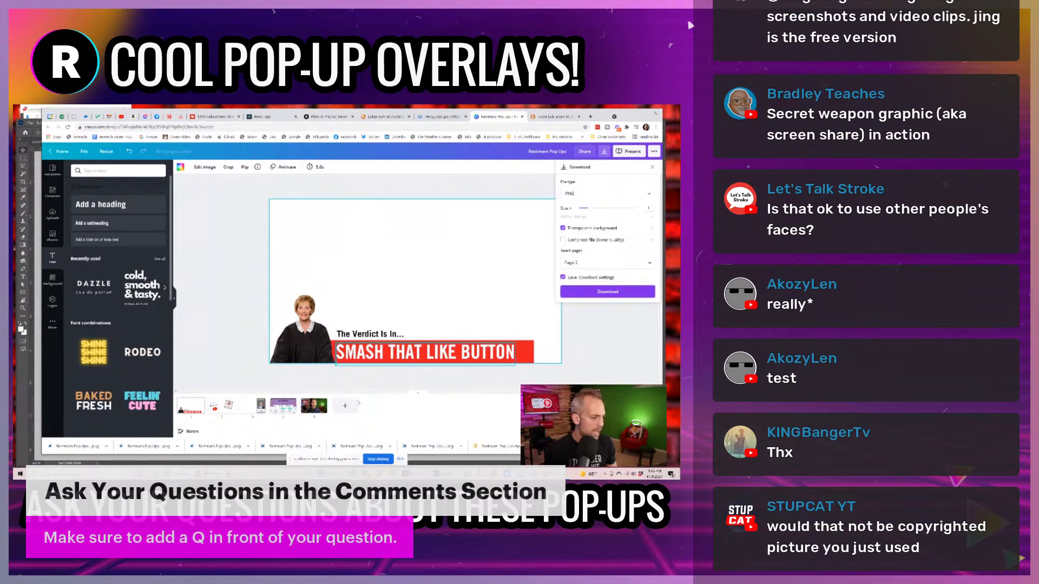
{"action": "left_click", "coordinate": [592, 260]}
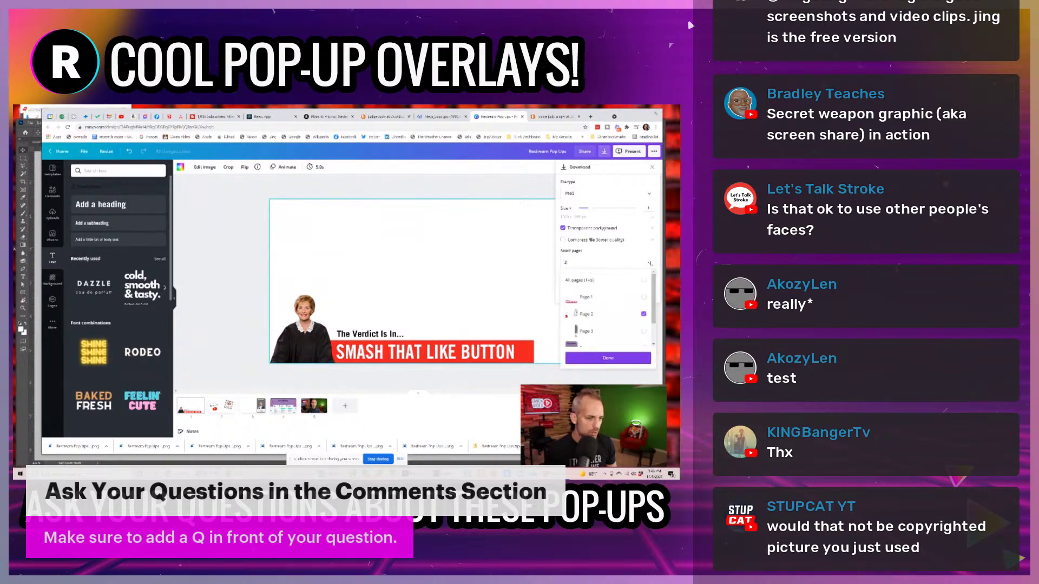
{"action": "left_click", "coordinate": [644, 298]}
{"action": "left_click", "coordinate": [643, 314]}
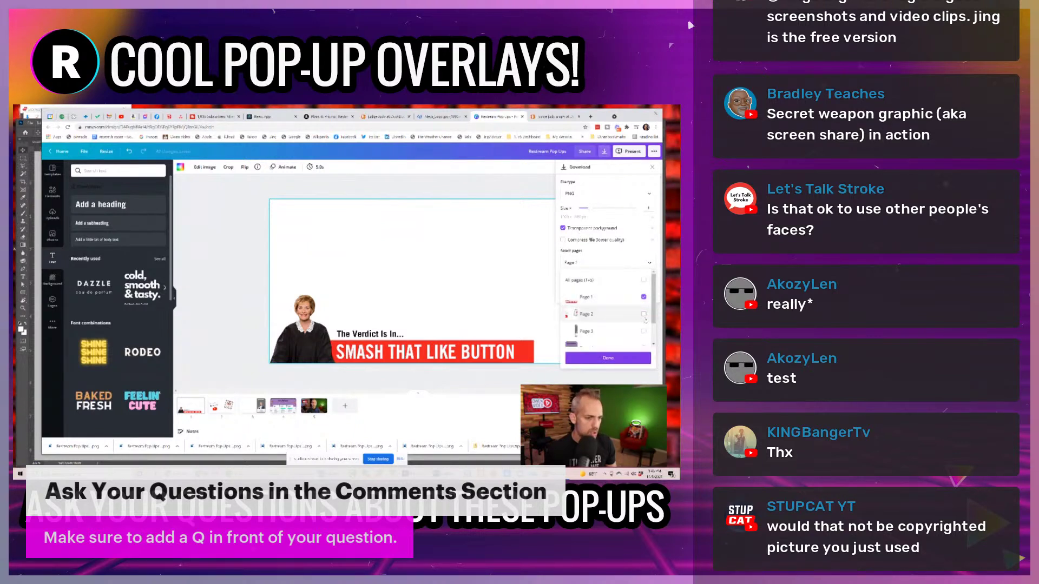
{"action": "left_click", "coordinate": [613, 360]}
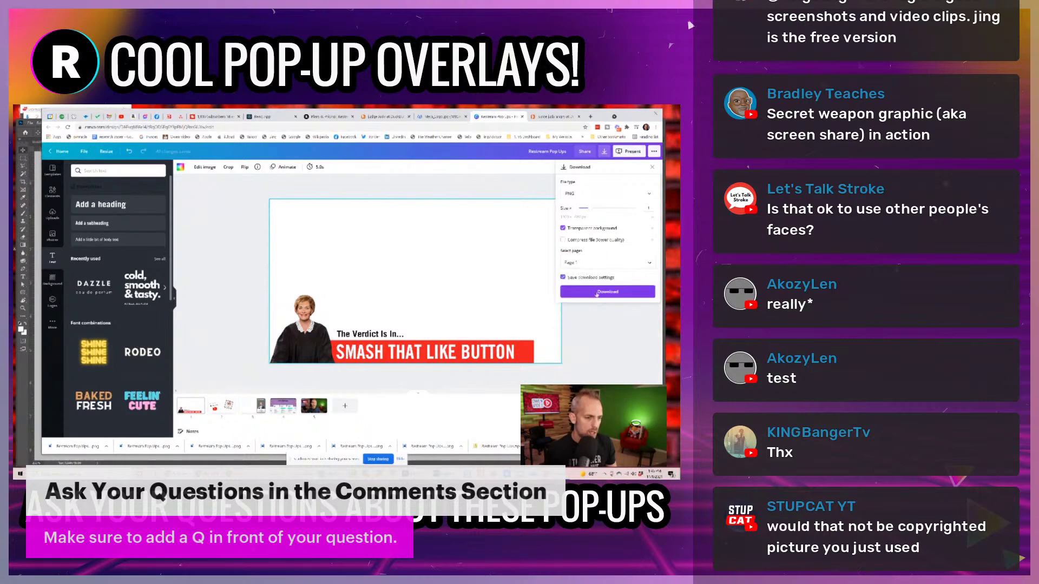
{"action": "left_click", "coordinate": [596, 292]}
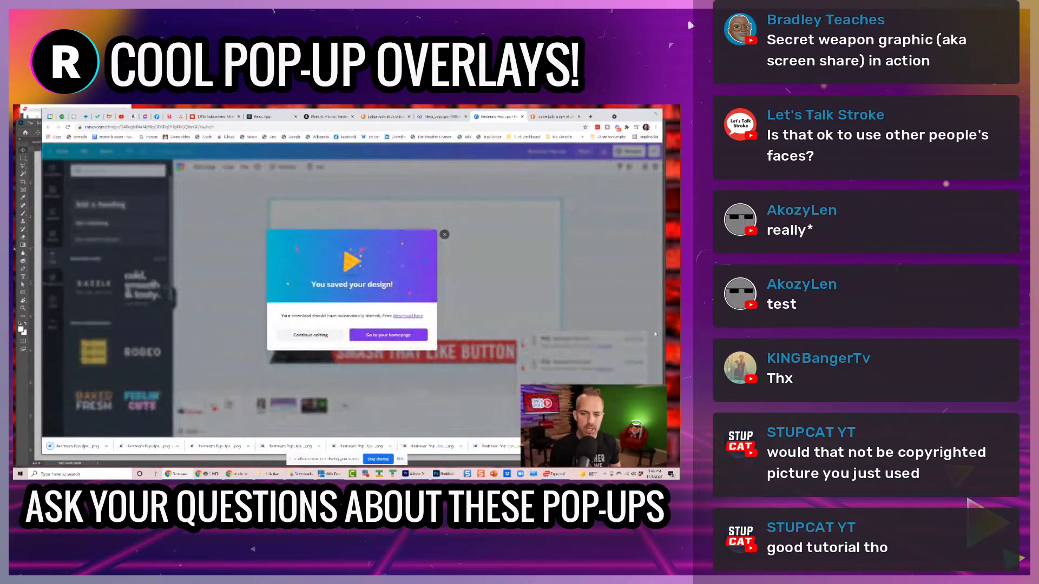
{"action": "left_click", "coordinate": [445, 235]}
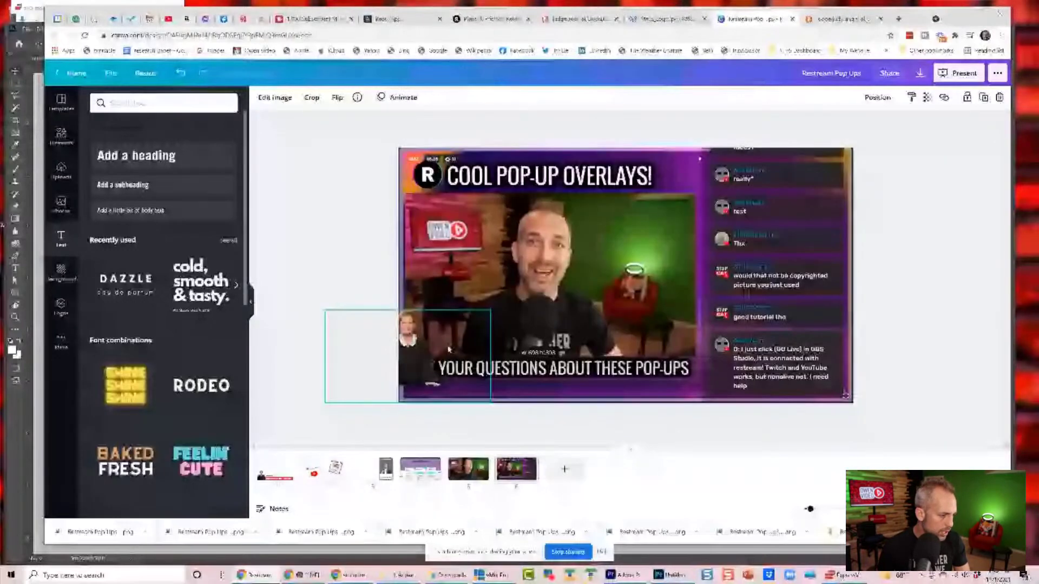
Position the Judge Judy cutout on page 6 just above the "ASK YOUR QUESTIONS ABOUT THESE POP-UPS" line
{"action": "left_click_drag", "start_coordinate": [418, 349], "coordinate": [449, 320]}
{"action": "left_click_drag", "start_coordinate": [527, 280], "coordinate": [449, 324]}
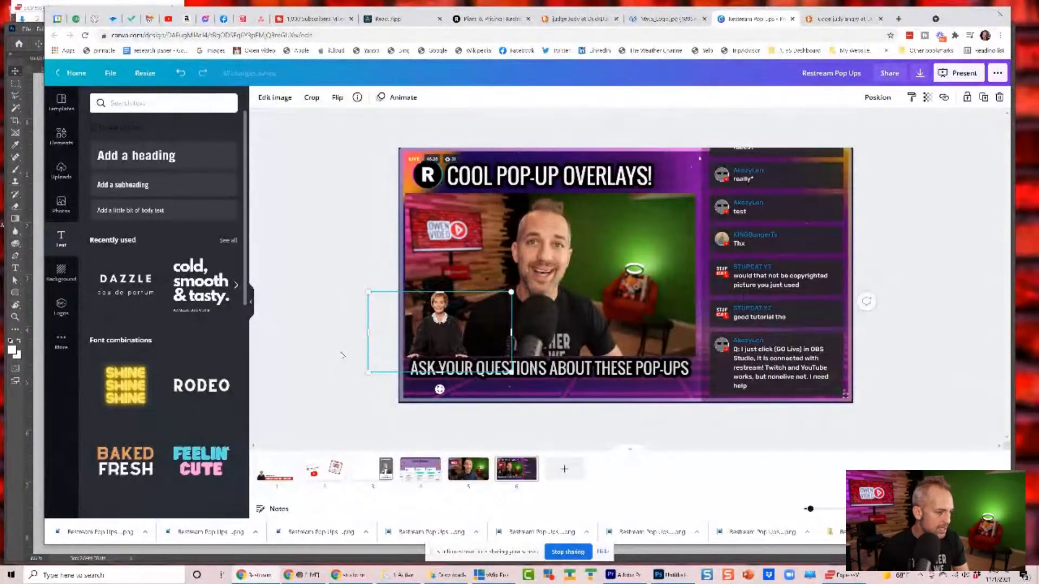
{"action": "left_click", "coordinate": [342, 355]}
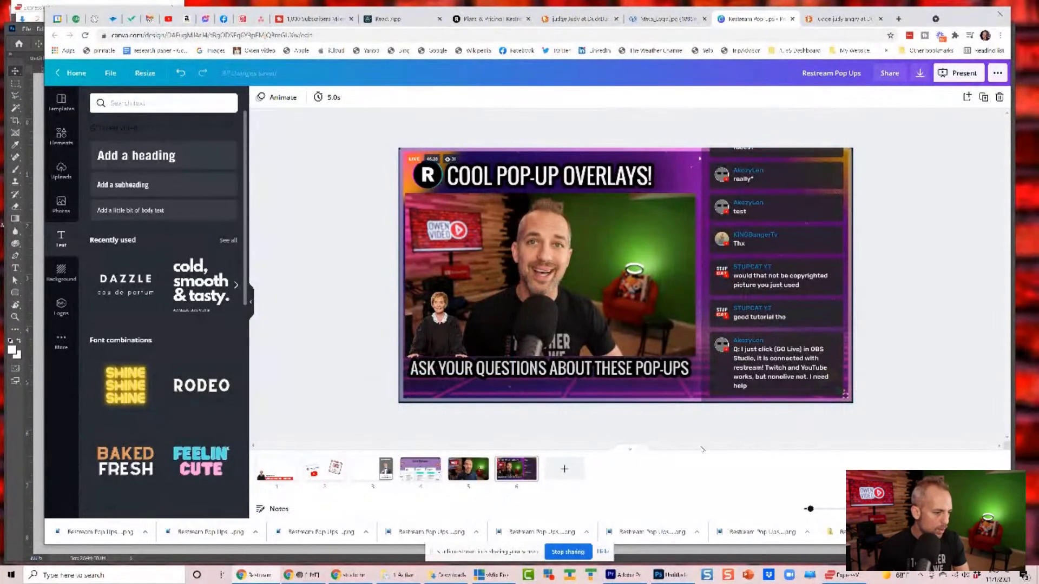
Copy the complete Judge Judy pop-up from page 1 onto page 6, replacing the lone cutout there
{"action": "left_click", "coordinate": [287, 464]}
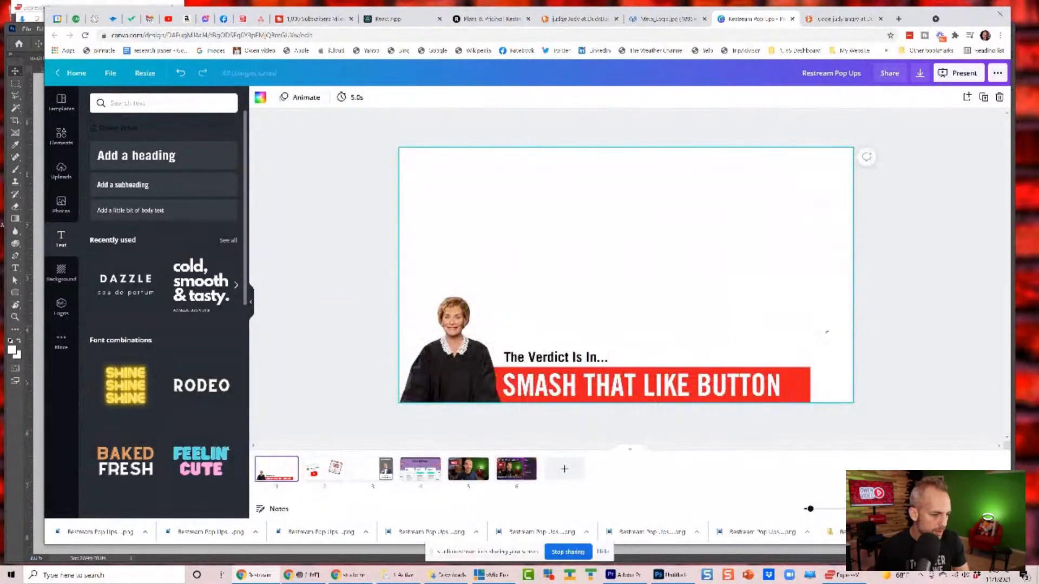
{"action": "left_click_drag", "start_coordinate": [831, 339], "coordinate": [540, 386]}
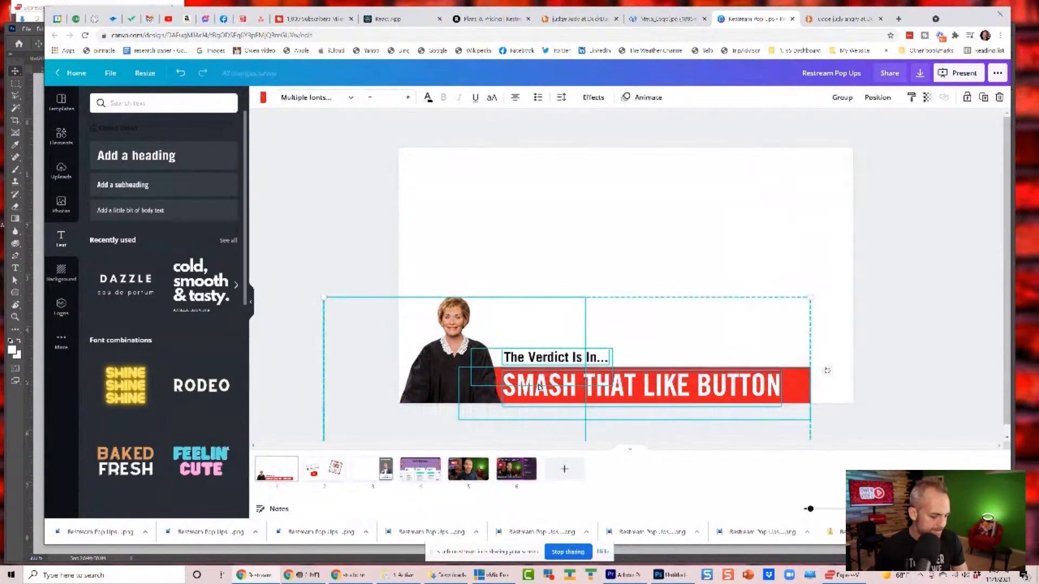
{"action": "key", "text": "ctrl+c"}
{"action": "left_click", "coordinate": [516, 468]}
{"action": "key", "text": "ctrl+v"}
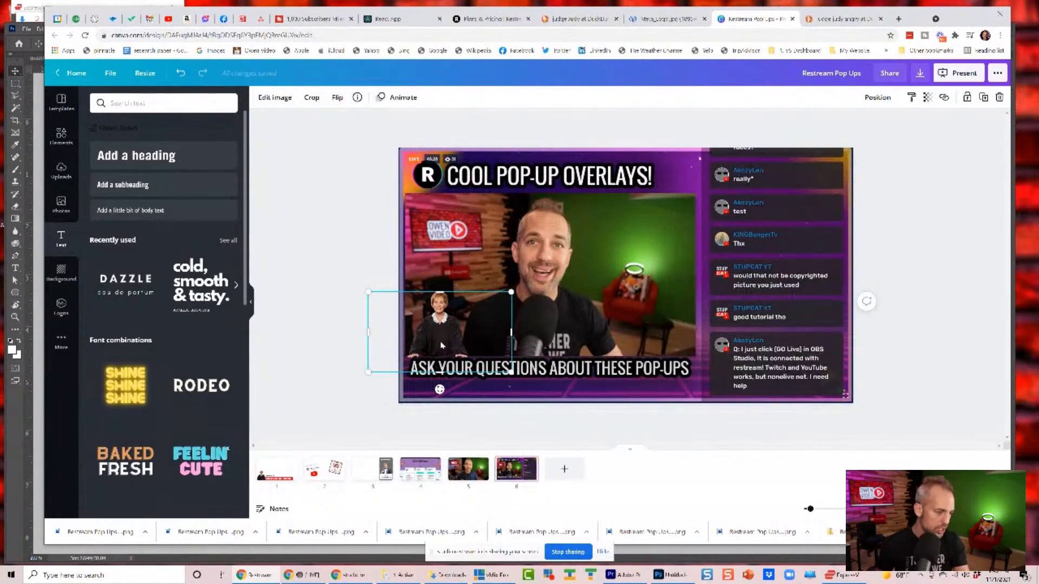
{"action": "key", "text": "Delete"}
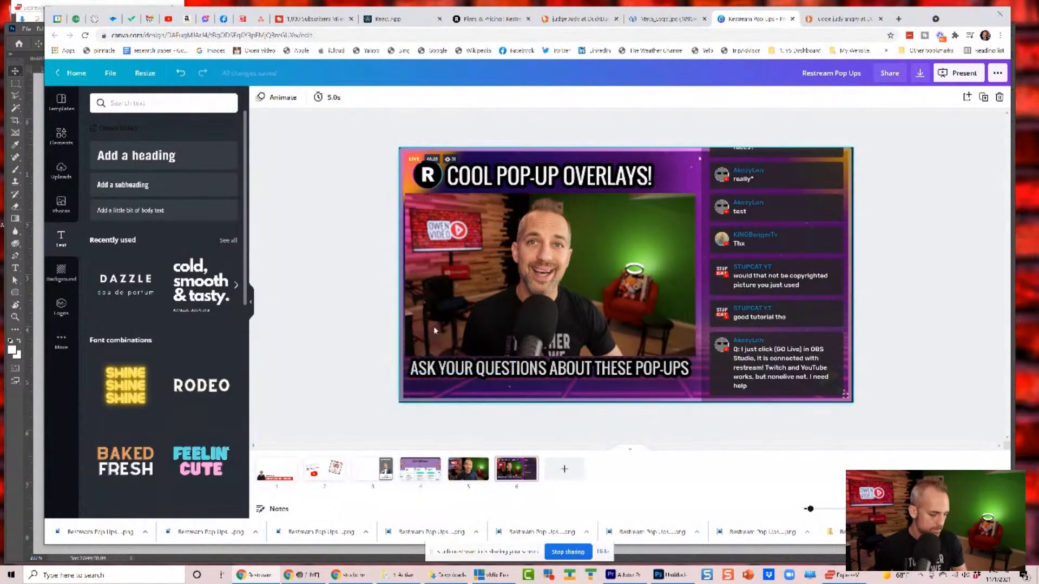
{"action": "key", "text": "ctrl+v"}
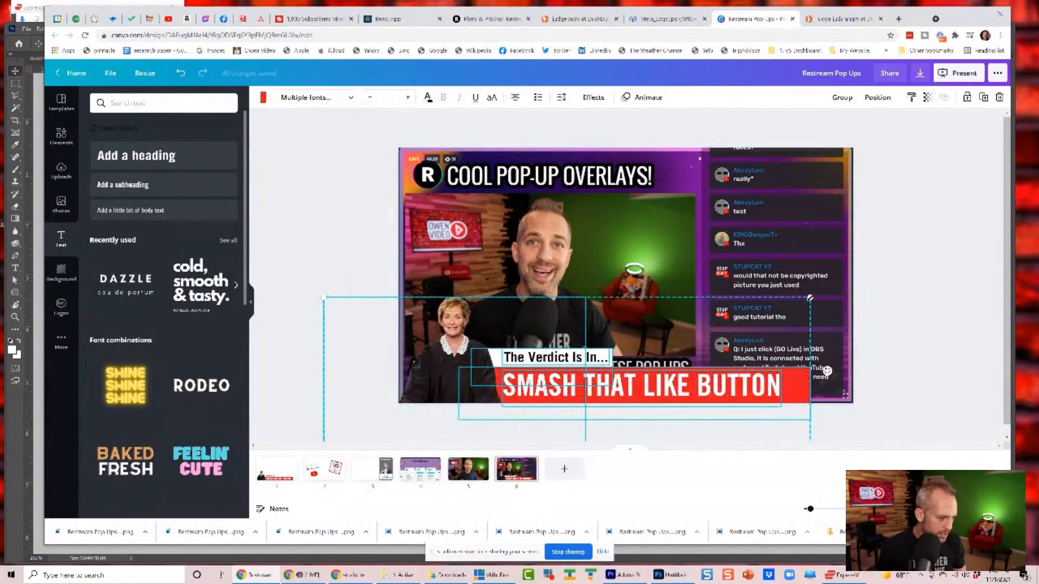
Scale down the pasted pop-up and place it inside the video frame, above the "ASK YOUR QUESTIONS" line
{"action": "left_click_drag", "start_coordinate": [810, 297], "coordinate": [626, 412]}
{"action": "mouse_move", "coordinate": [468, 352]}
{"action": "left_mouse_down"}
{"action": "mouse_move", "coordinate": [475, 362]}
{"action": "mouse_move", "coordinate": [479, 335]}
{"action": "left_mouse_up"}
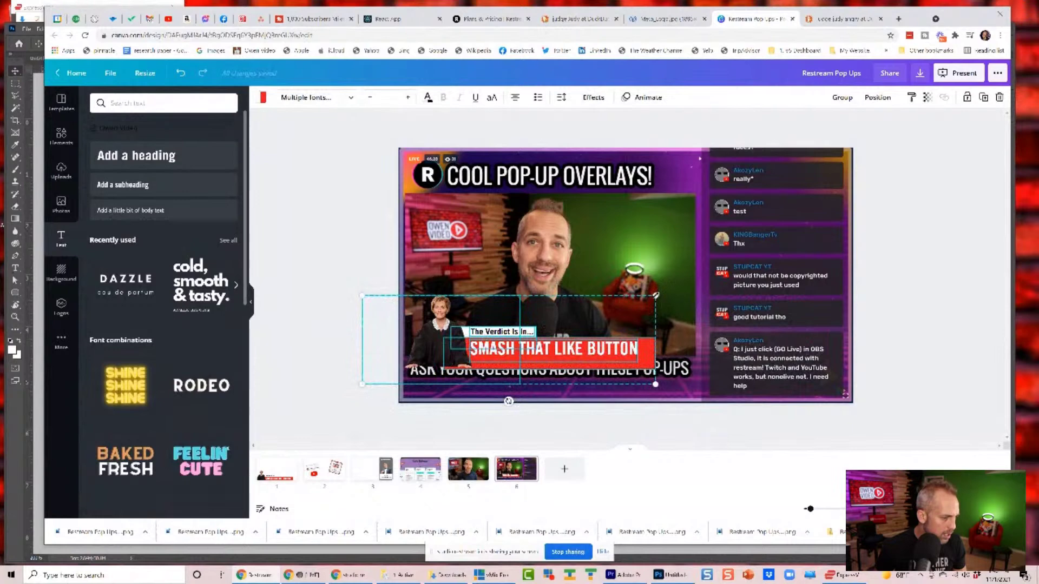
{"action": "left_click_drag", "start_coordinate": [655, 295], "coordinate": [635, 301]}
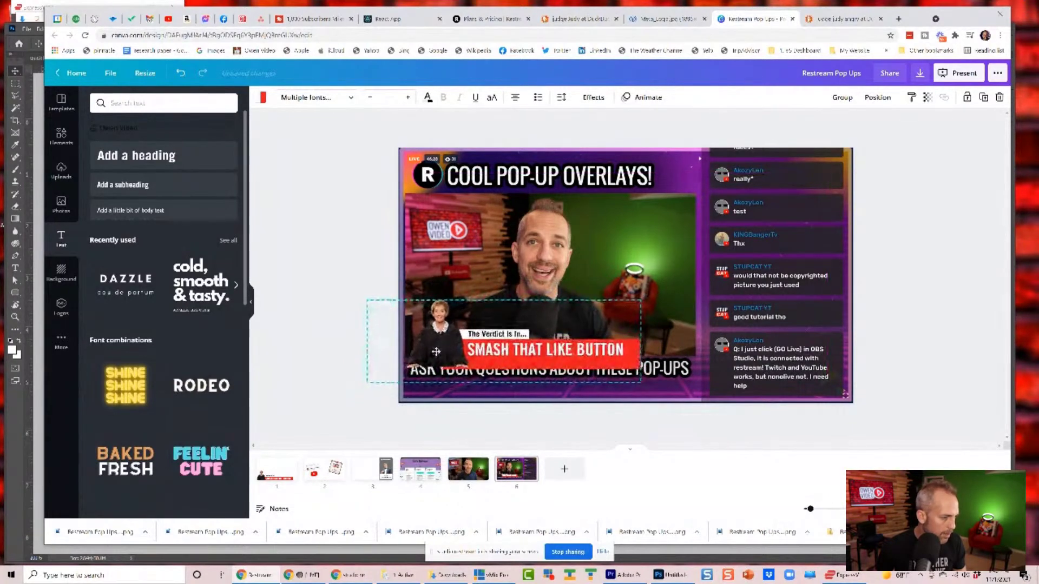
{"action": "left_click_drag", "start_coordinate": [435, 352], "coordinate": [433, 343]}
{"action": "key", "text": "Escape"}
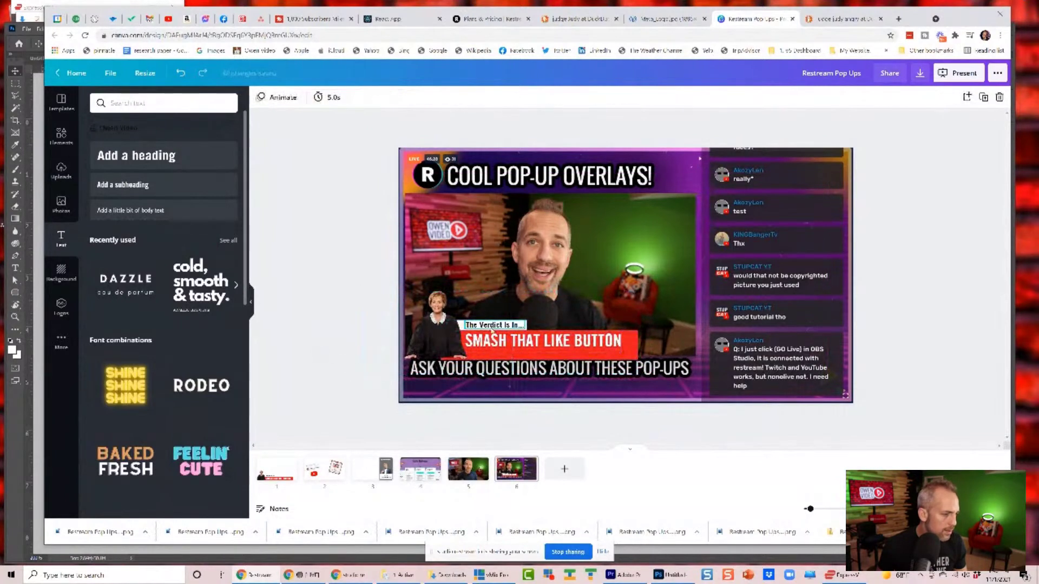
Reduce the red bar's height and width to fit closely around the "SMASH THAT LIKE BUTTON" headline
{"action": "left_click", "coordinate": [536, 354]}
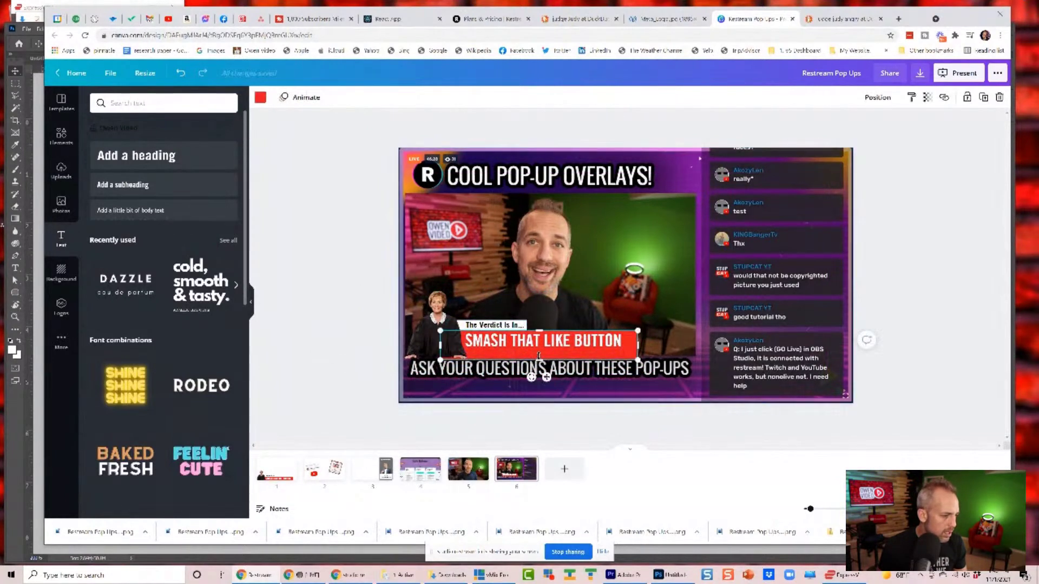
{"action": "left_click_drag", "start_coordinate": [538, 354], "coordinate": [537, 353]}
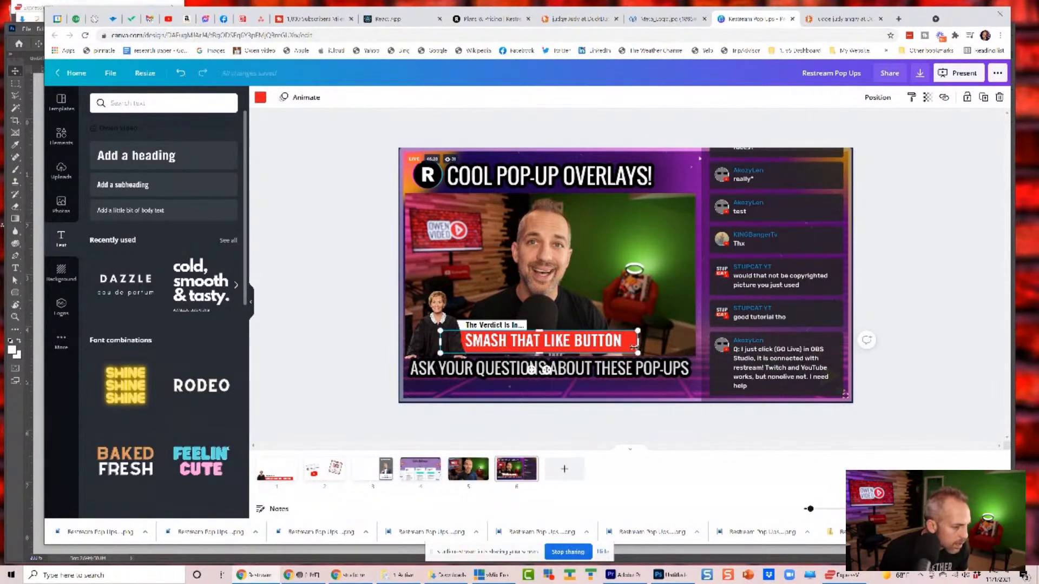
{"action": "left_click_drag", "start_coordinate": [634, 347], "coordinate": [623, 347]}
{"action": "left_click", "coordinate": [501, 348]}
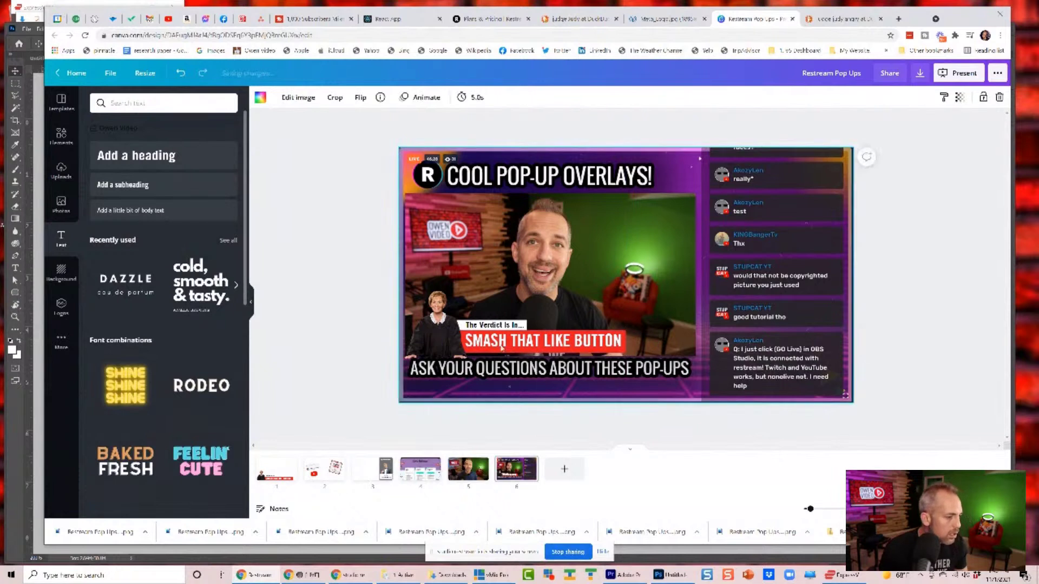
Crop the bottom of the Judge Judy cutout level with the lower edge of the red bar
{"action": "left_click", "coordinate": [438, 342]}
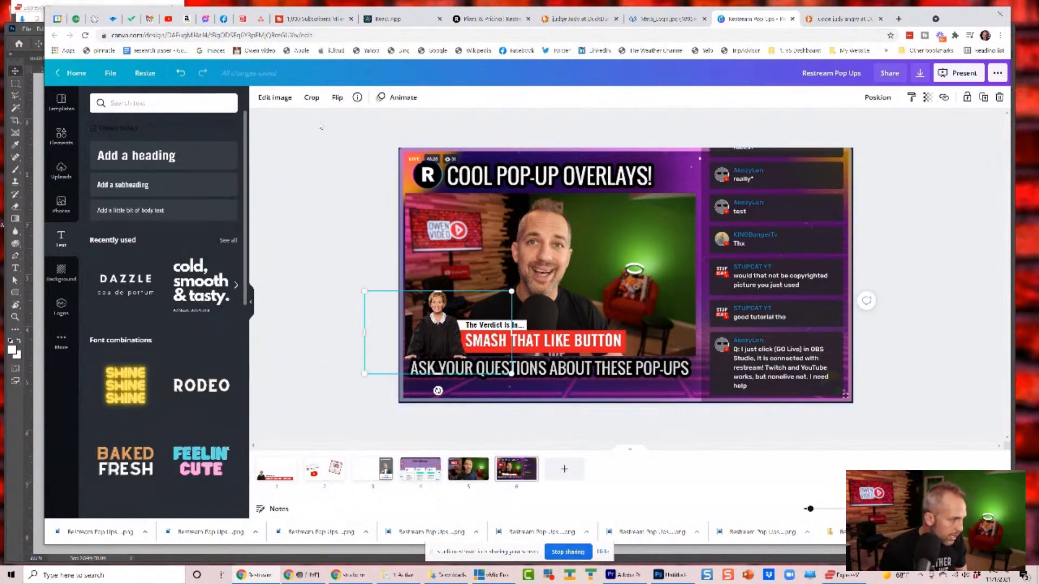
{"action": "left_click", "coordinate": [311, 97]}
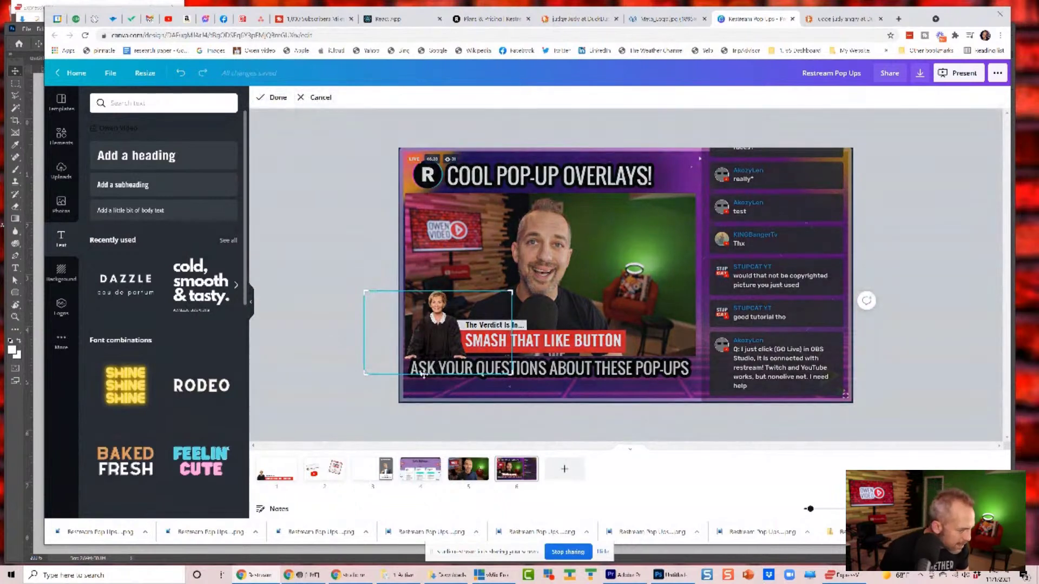
{"action": "left_click_drag", "start_coordinate": [363, 373], "coordinate": [367, 353]}
{"action": "left_click", "coordinate": [358, 370]}
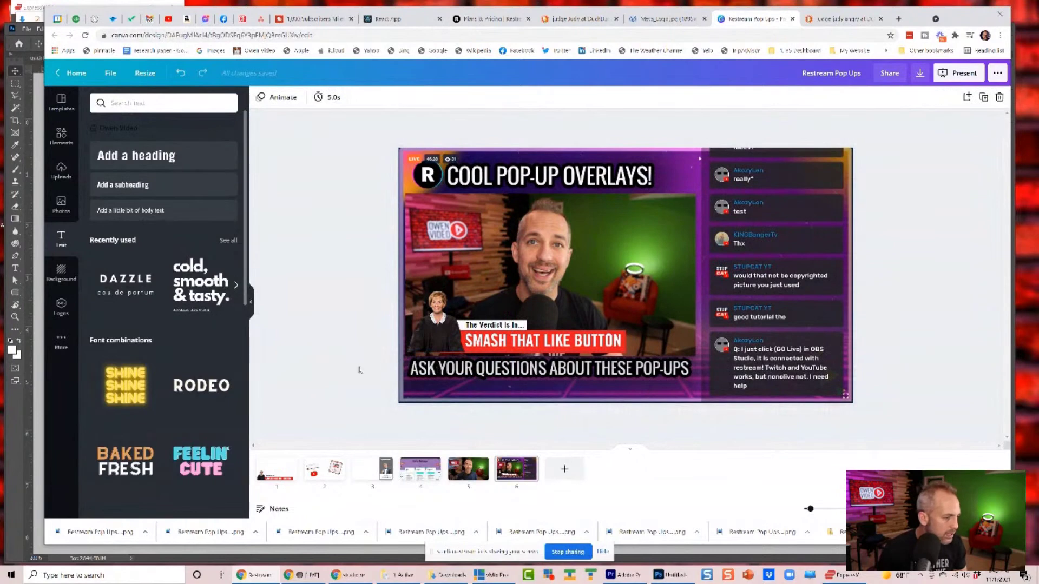
Select the cutout, caption and red bar together and shift them slightly down toward the "ASK YOUR QUESTIONS" line
{"action": "left_click", "coordinate": [428, 340]}
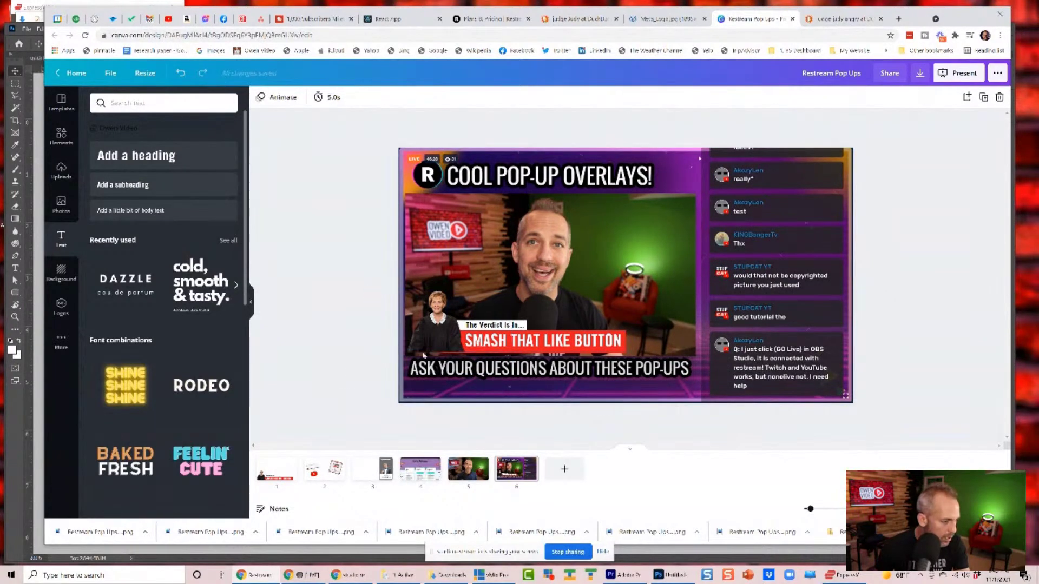
{"action": "left_click", "coordinate": [378, 410]}
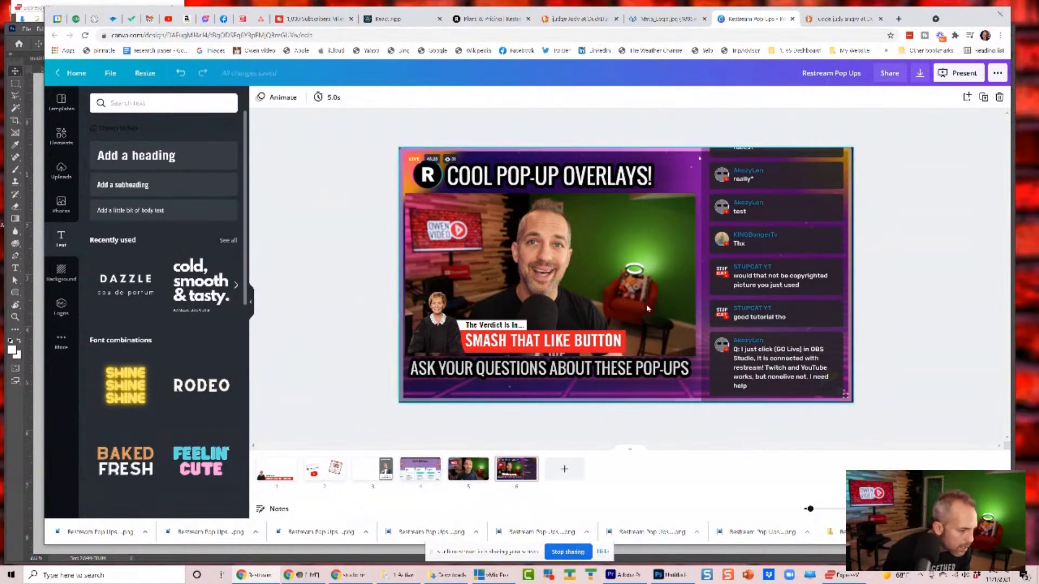
{"action": "left_click_drag", "start_coordinate": [648, 308], "coordinate": [428, 347]}
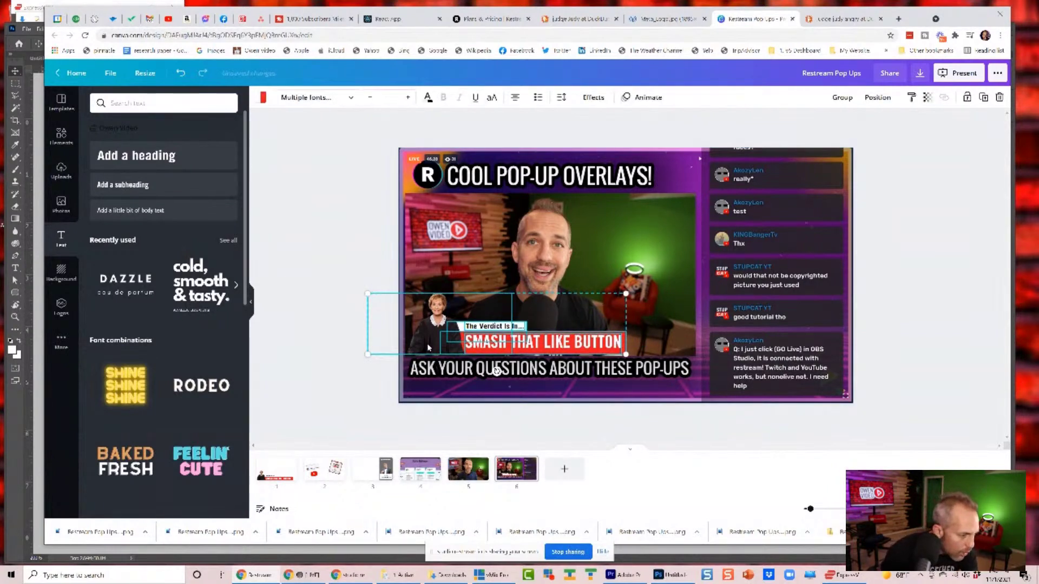
{"action": "left_click", "coordinate": [346, 256]}
Set the transparency of page 6's livestream screenshot background to 0
{"action": "left_click", "coordinate": [676, 295]}
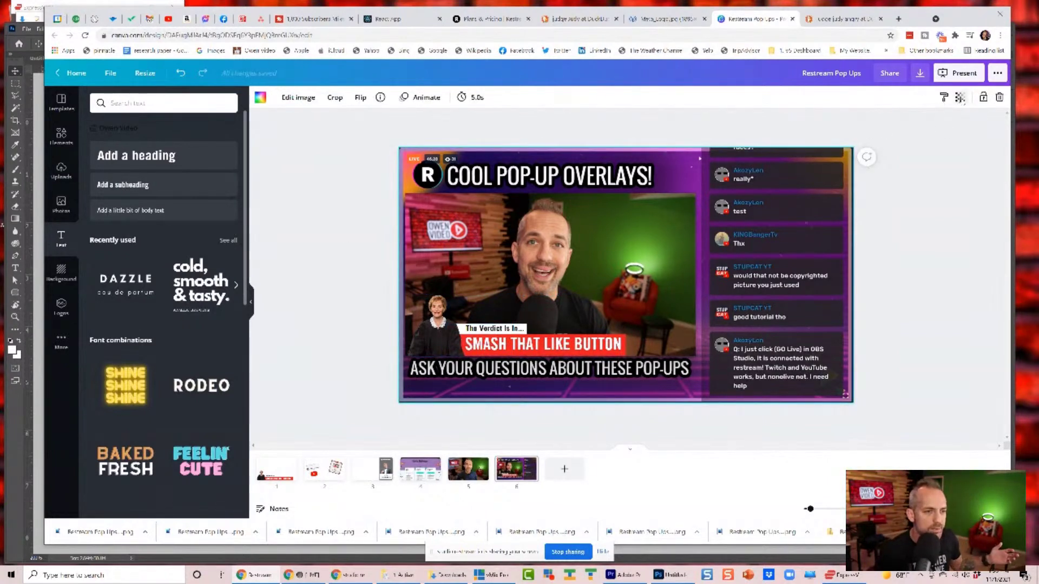
{"action": "left_click", "coordinate": [960, 98]}
{"action": "left_click_drag", "start_coordinate": [930, 126], "coordinate": [869, 126]}
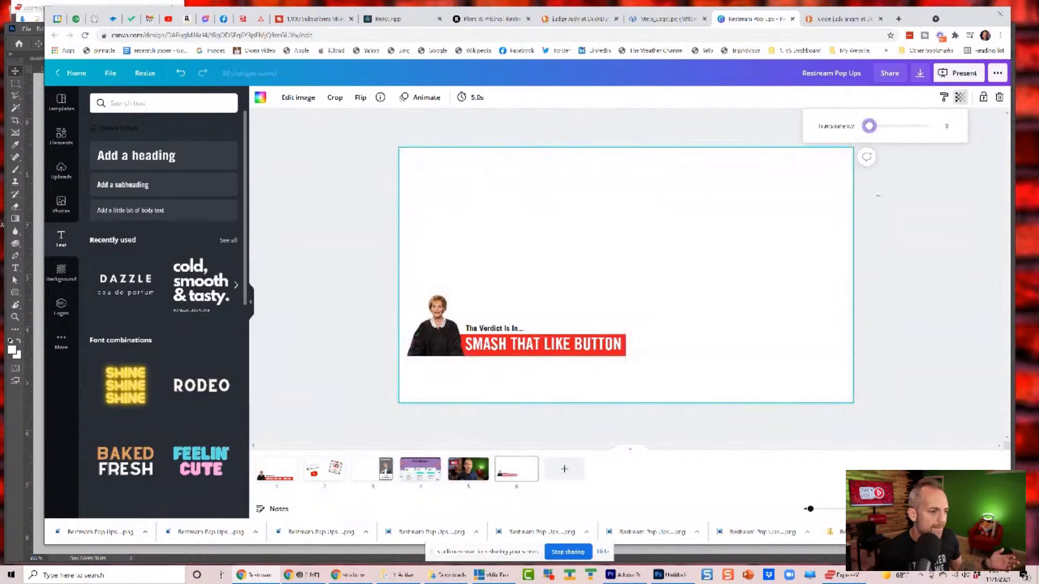
{"action": "left_click", "coordinate": [772, 337]}
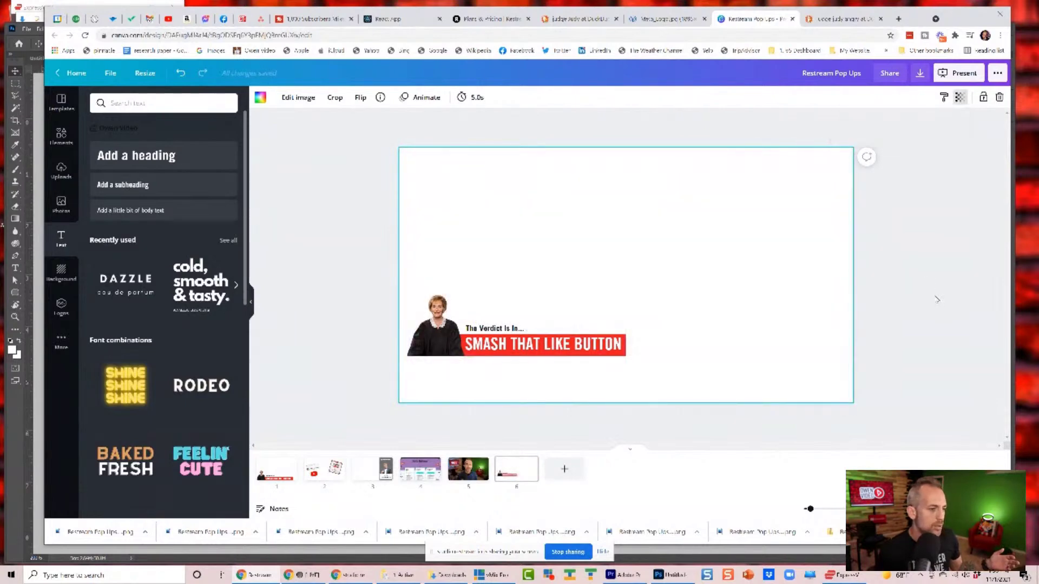
Download only page 6, the Judge Judy pop-up, as a PNG with a transparent background
{"action": "left_click", "coordinate": [920, 74]}
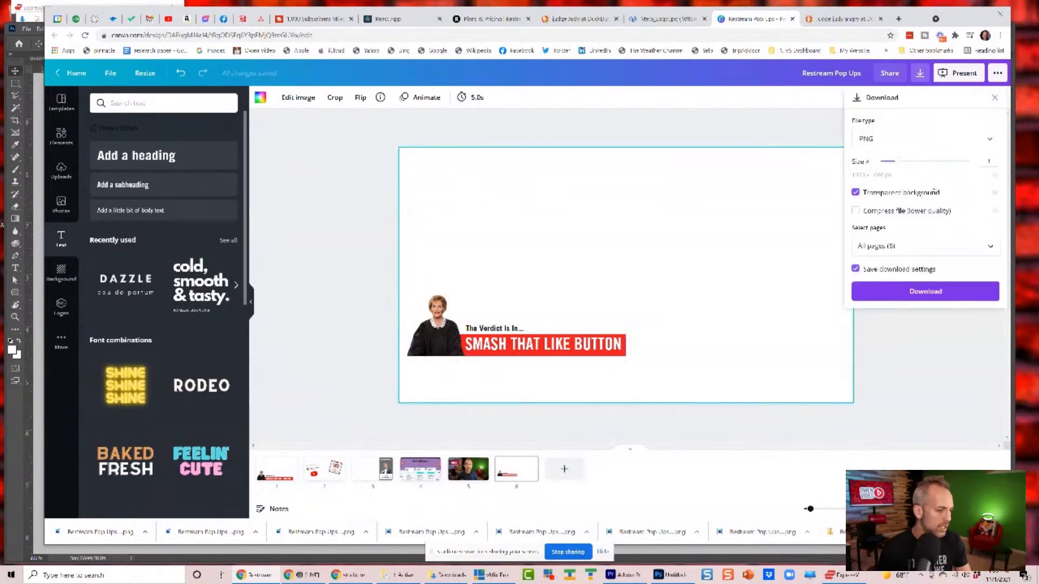
{"action": "left_click", "coordinate": [990, 246]}
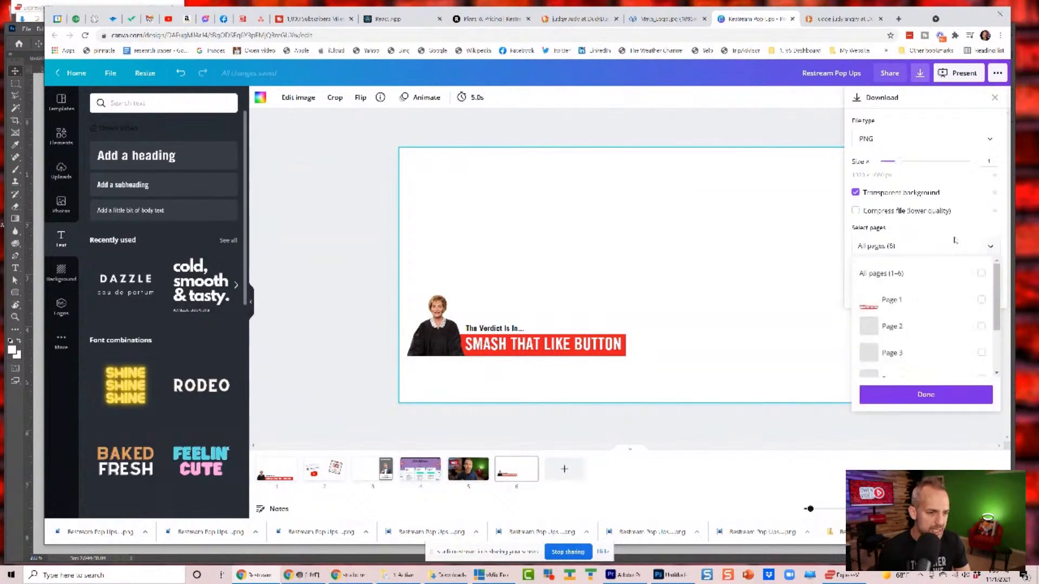
{"action": "scroll", "coordinate": [961, 329], "scroll_direction": "down", "scroll_amount": 2}
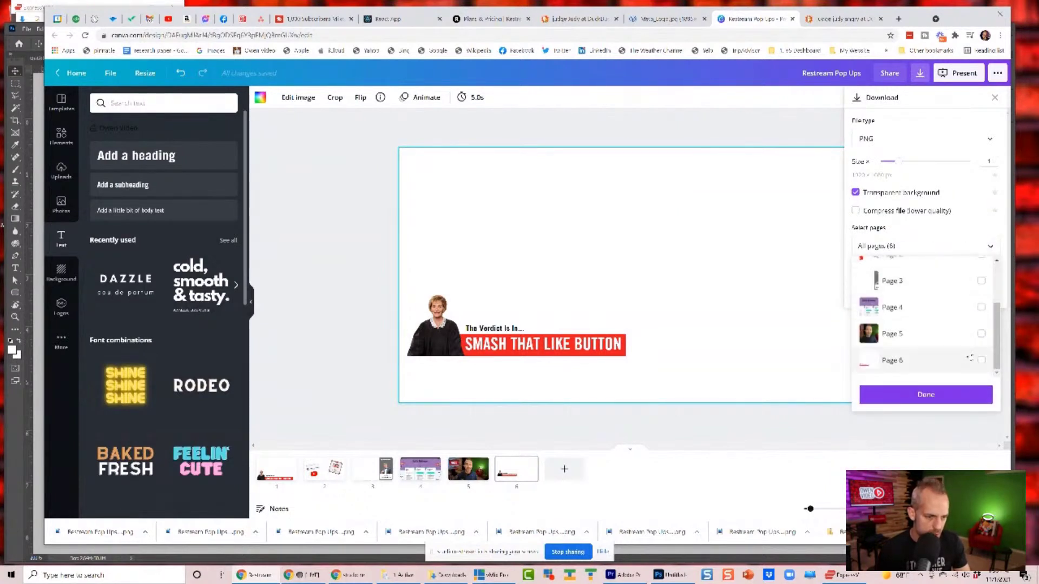
{"action": "left_click", "coordinate": [981, 361]}
{"action": "scroll", "coordinate": [958, 347], "scroll_direction": "up", "scroll_amount": 2}
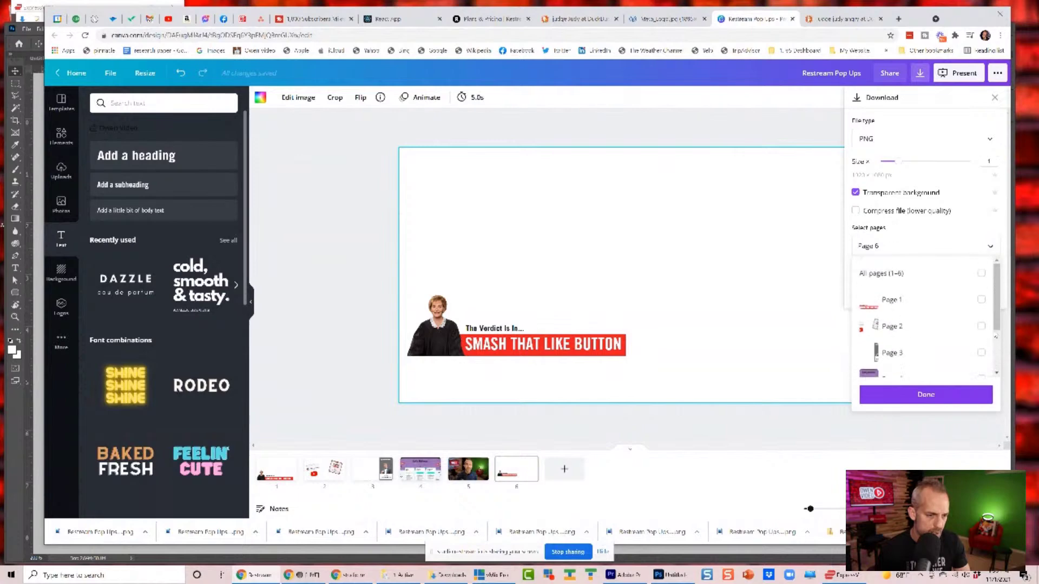
{"action": "left_click", "coordinate": [937, 397]}
{"action": "left_click", "coordinate": [914, 299]}
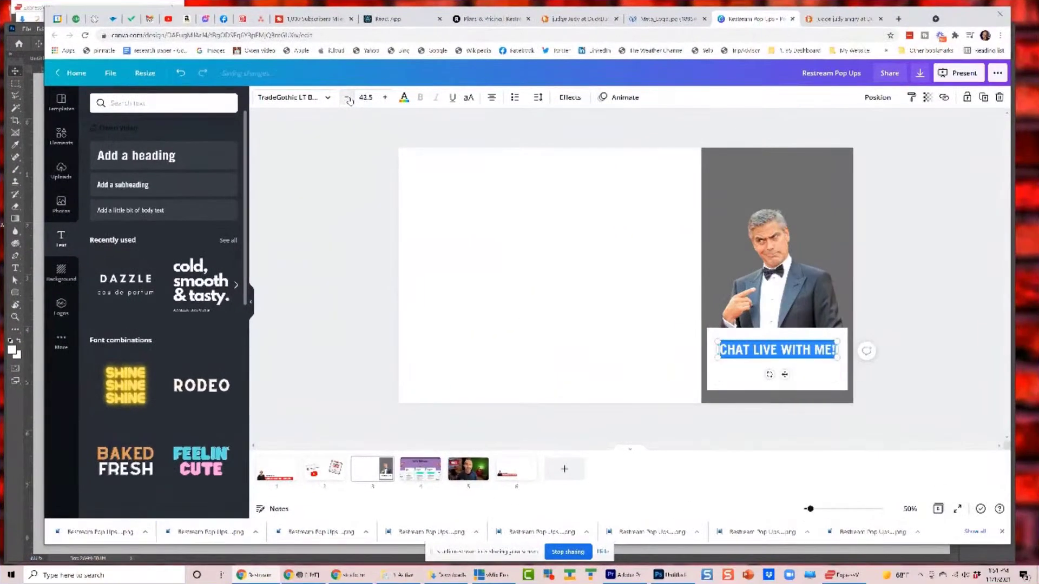
Shorten the white box behind "CHAT LIVE WITH ME!" on page 3 from below to fit closely around the text
{"action": "left_click", "coordinate": [782, 385]}
{"action": "left_click_drag", "start_coordinate": [777, 390], "coordinate": [775, 368]}
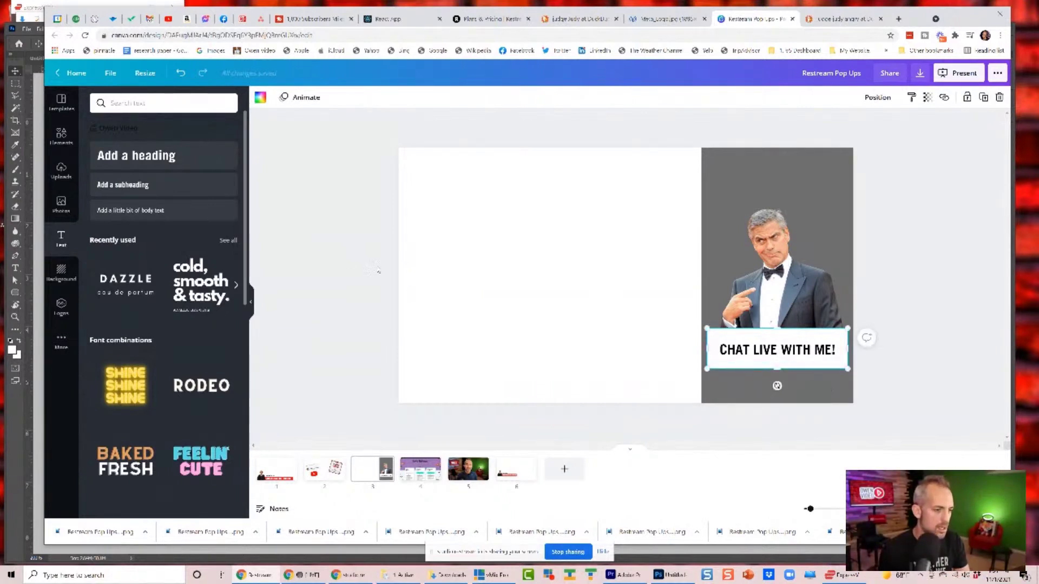
{"action": "left_click", "coordinate": [865, 337]}
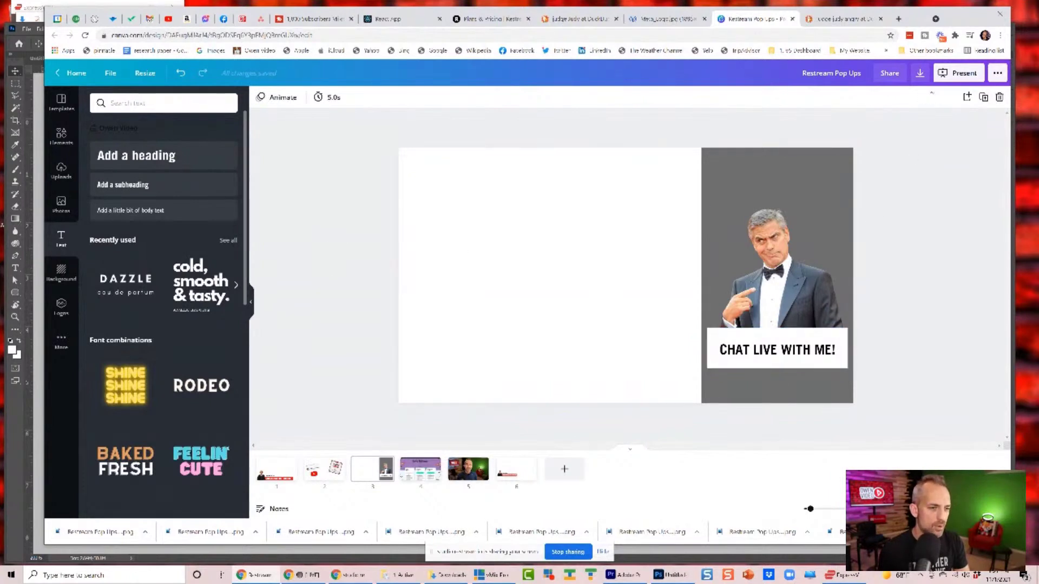
Download only page 3, the "CHAT LIVE WITH ME!" side pop-up, as a transparent PNG and dismiss the completion dialog
{"action": "left_click", "coordinate": [920, 75]}
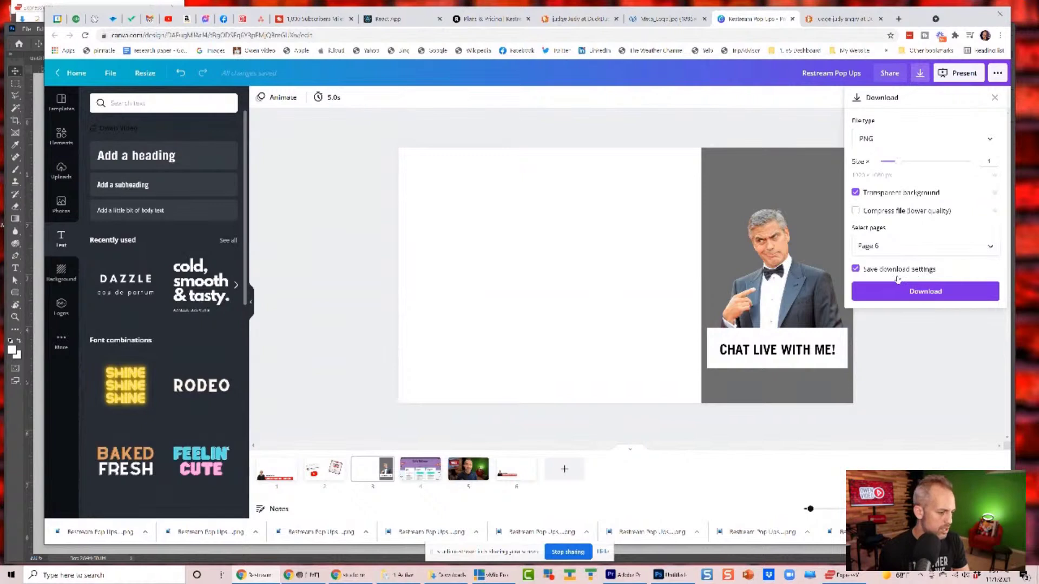
{"action": "left_click", "coordinate": [990, 247]}
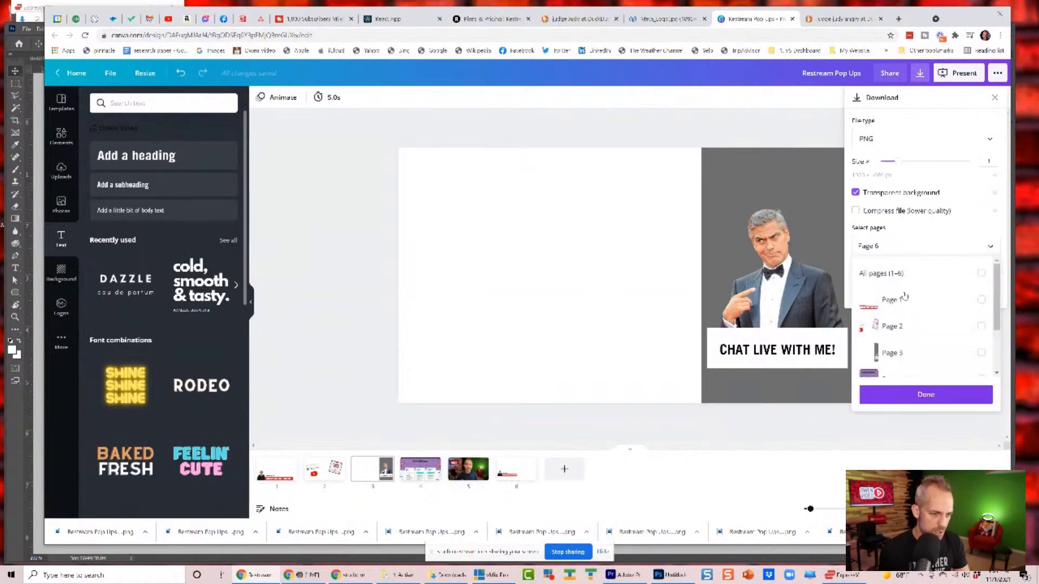
{"action": "left_click", "coordinate": [901, 352]}
{"action": "left_click", "coordinate": [901, 392]}
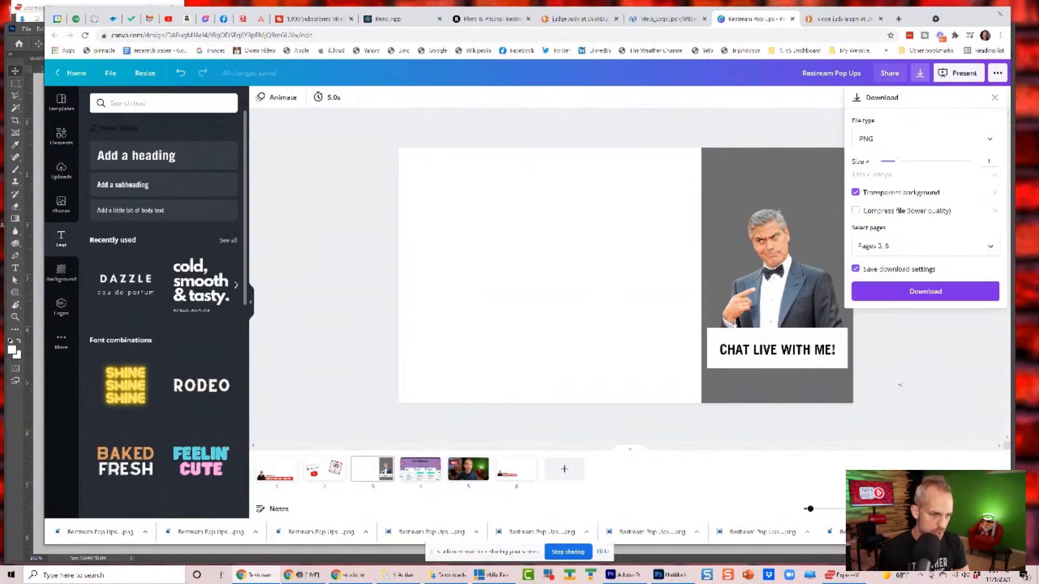
{"action": "left_click", "coordinate": [989, 247]}
{"action": "scroll", "coordinate": [942, 367], "scroll_direction": "down", "scroll_amount": 2}
{"action": "left_click", "coordinate": [944, 360]}
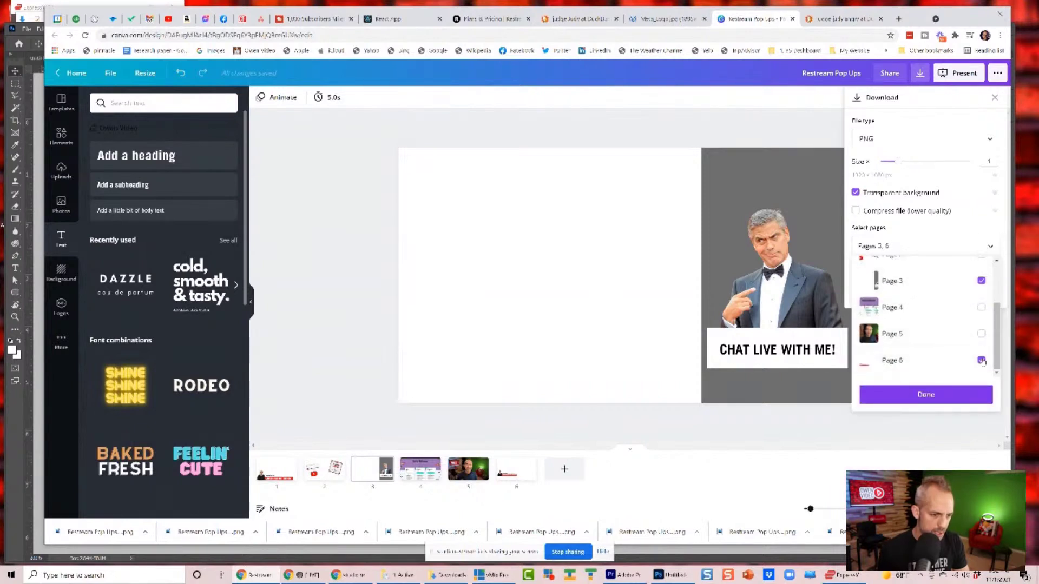
{"action": "left_click", "coordinate": [948, 396]}
{"action": "left_click", "coordinate": [913, 296]}
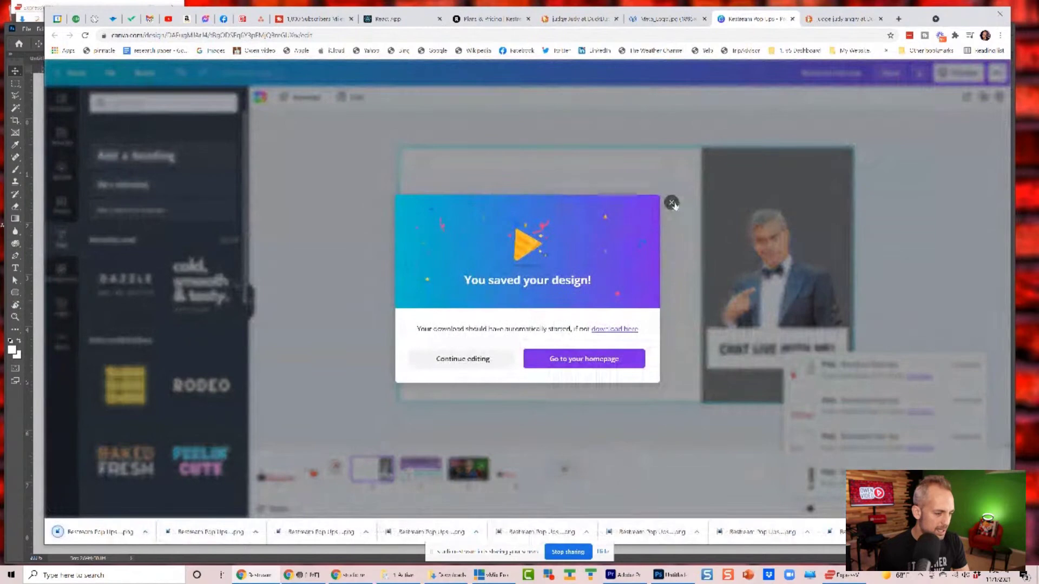
{"action": "left_click", "coordinate": [672, 203]}
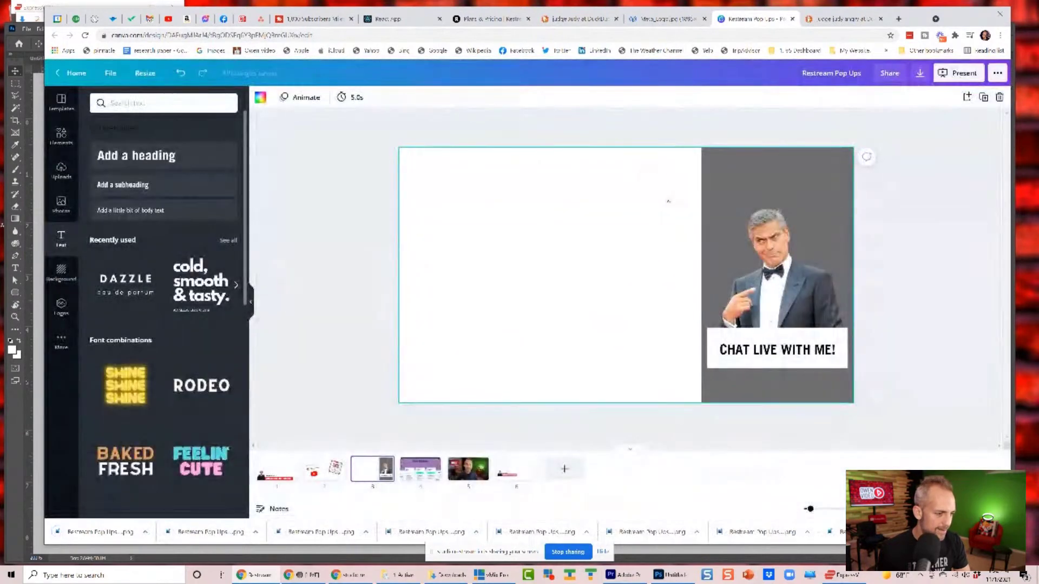
Copy page 3's grey panel, tuxedo cutout, white box and "CHAT LIVE WITH ME!" text onto page 6
{"action": "left_click", "coordinate": [804, 395]}
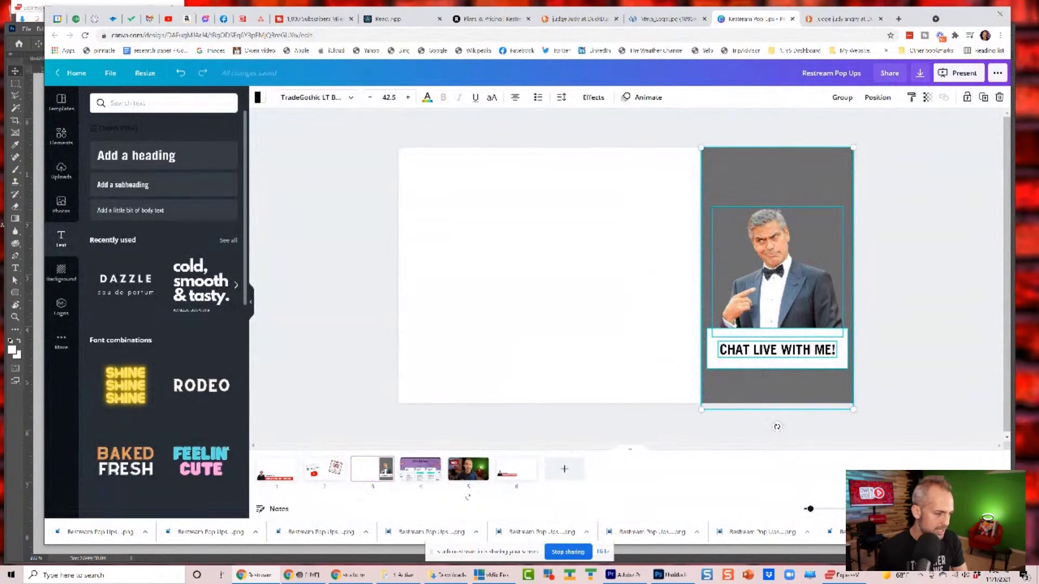
{"action": "left_click", "coordinate": [521, 469]}
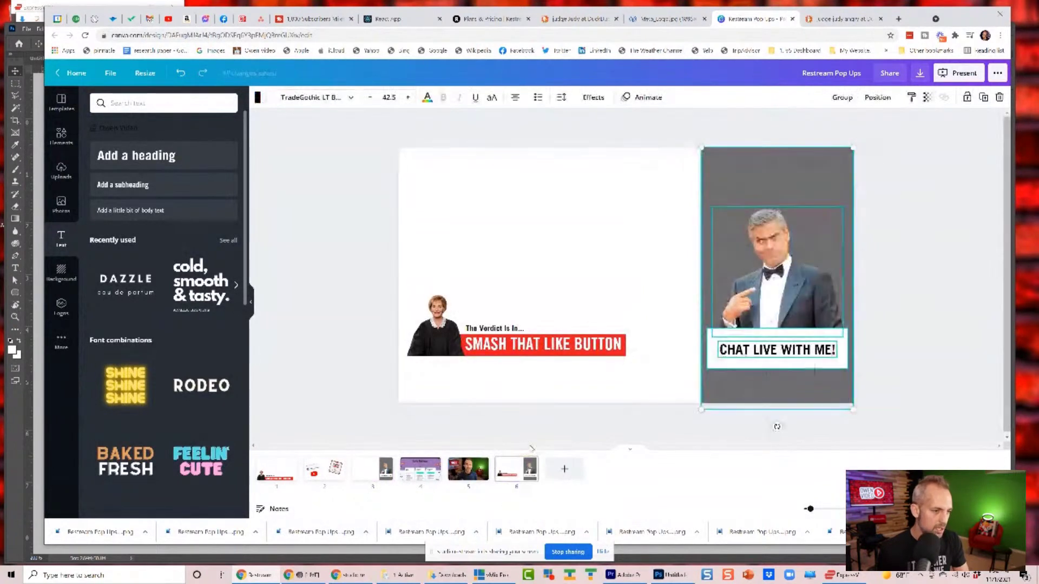
{"action": "left_click", "coordinate": [927, 313]}
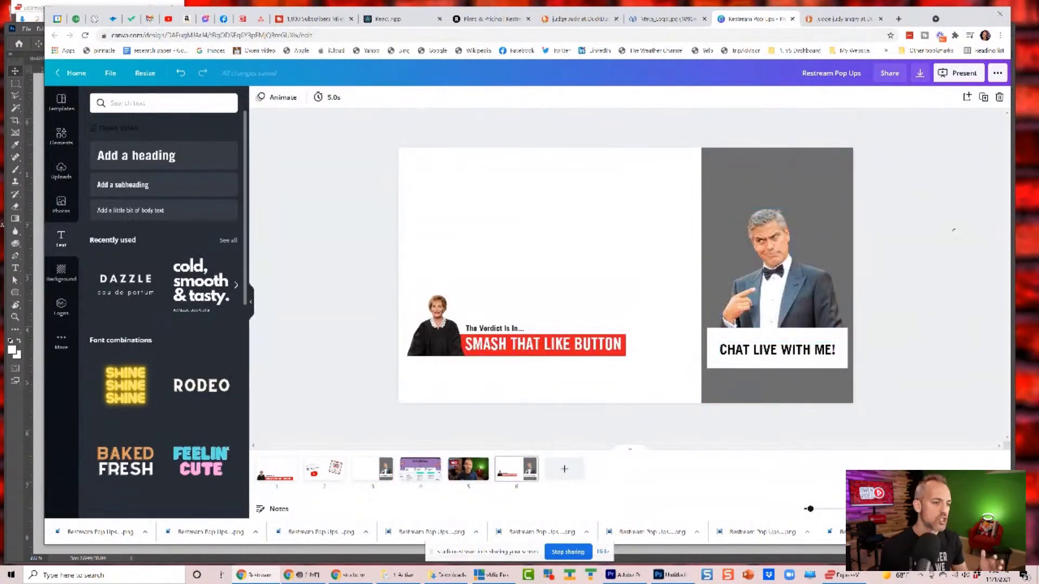
Download only page 6 with both pop-ups combined as a transparent PNG and dismiss the completion dialog
{"action": "left_click", "coordinate": [922, 74]}
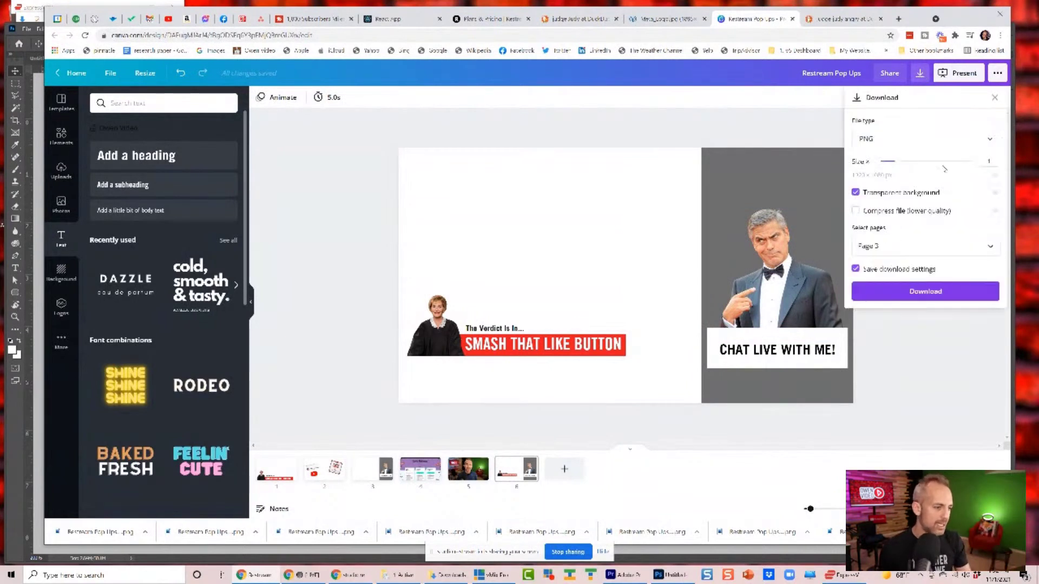
{"action": "left_click", "coordinate": [993, 247]}
{"action": "scroll", "coordinate": [947, 319], "scroll_direction": "down", "scroll_amount": 1}
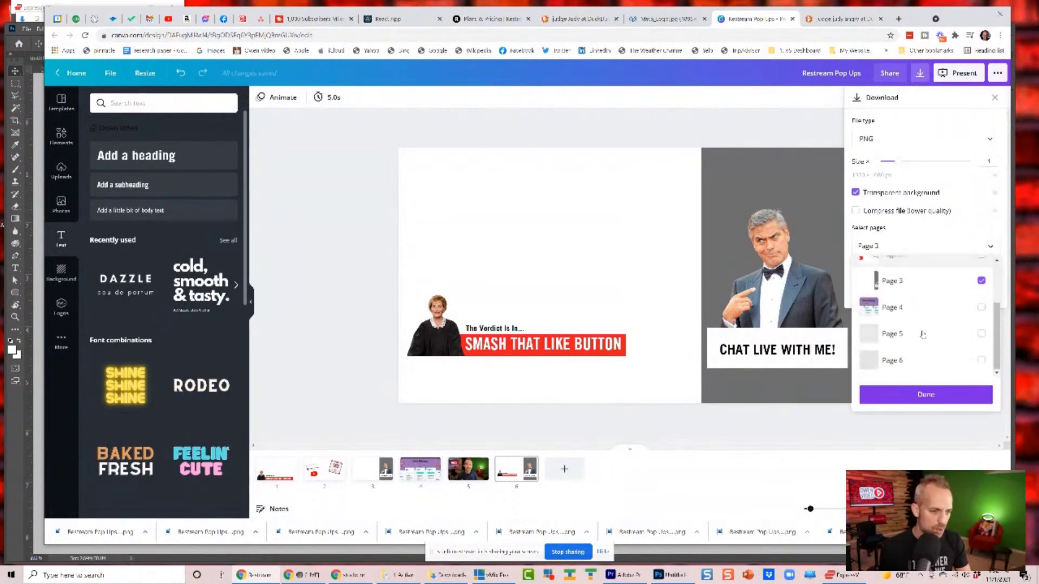
{"action": "left_click", "coordinate": [981, 282]}
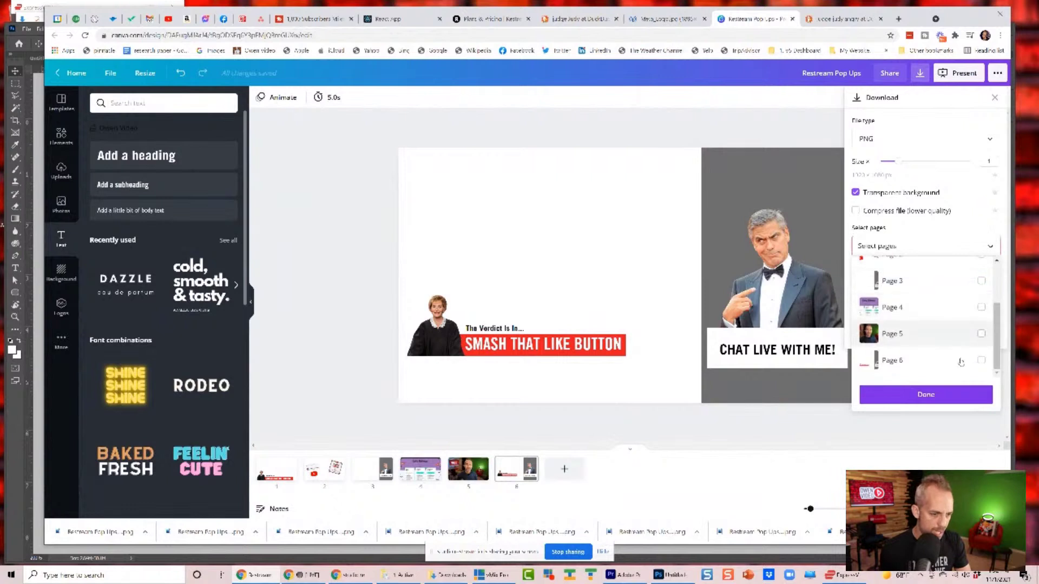
{"action": "left_click", "coordinate": [963, 361]}
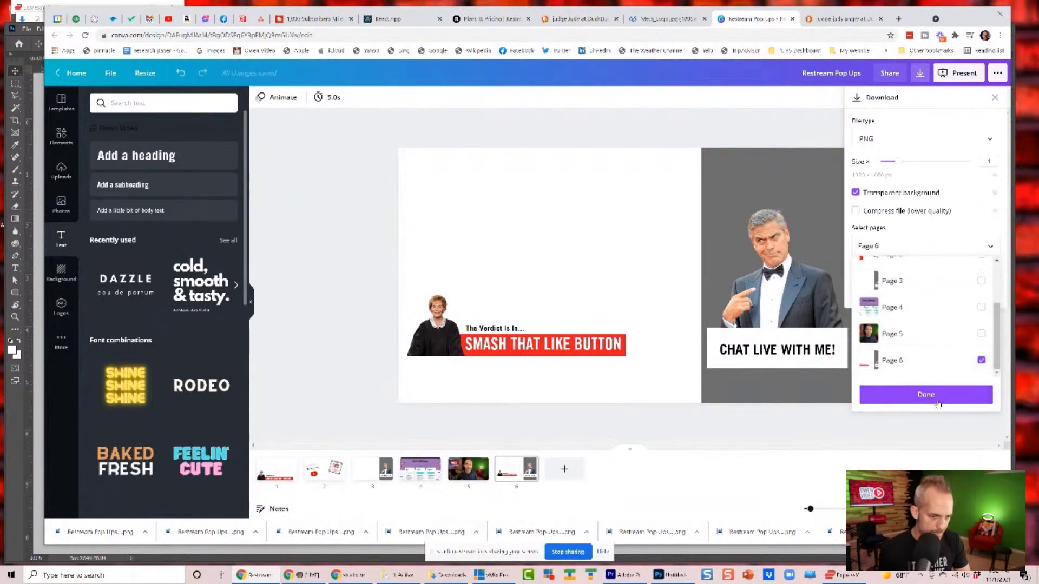
{"action": "left_click", "coordinate": [939, 402]}
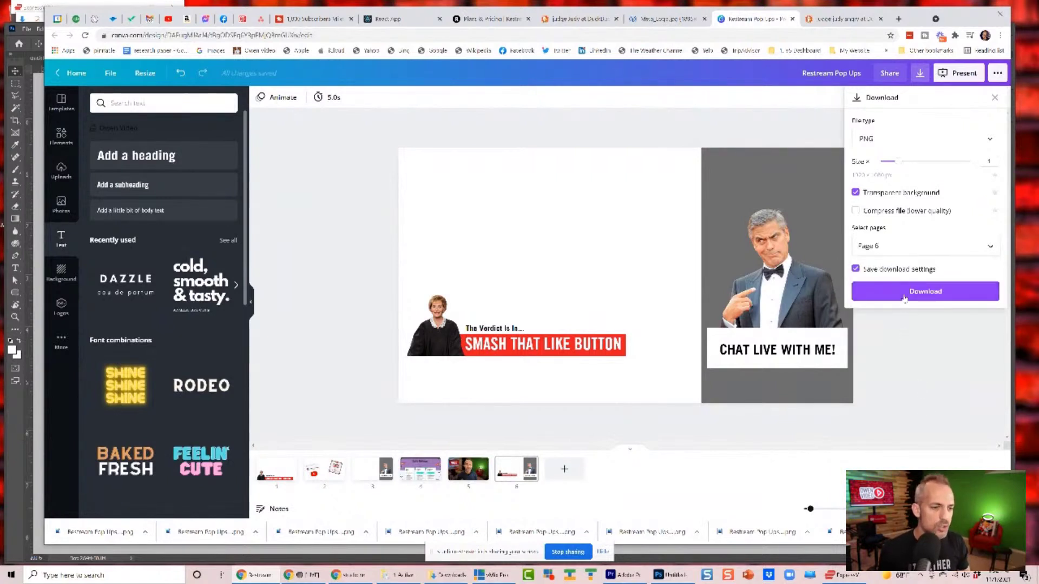
{"action": "left_click", "coordinate": [905, 296]}
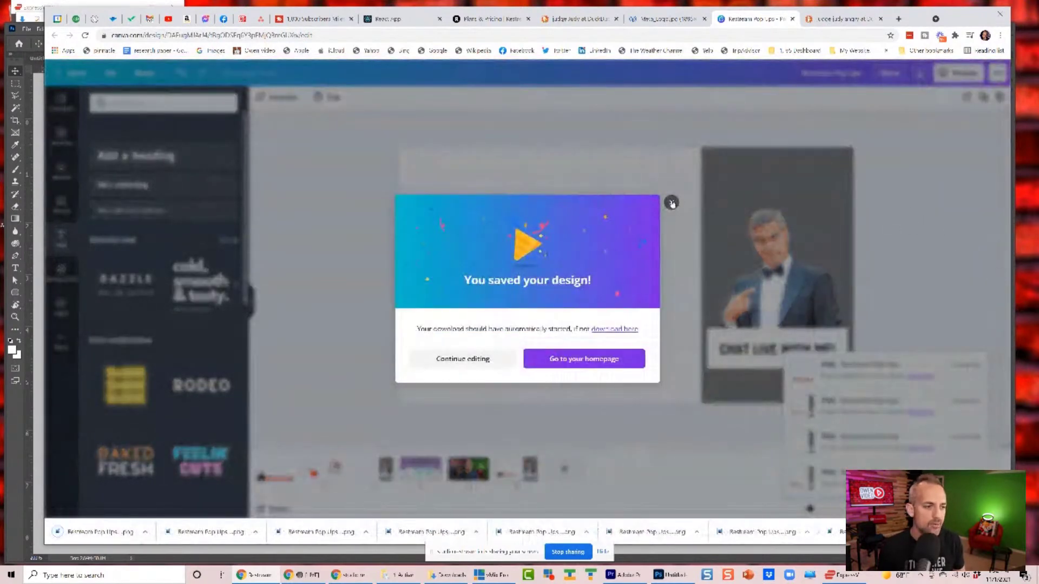
{"action": "left_click", "coordinate": [670, 203]}
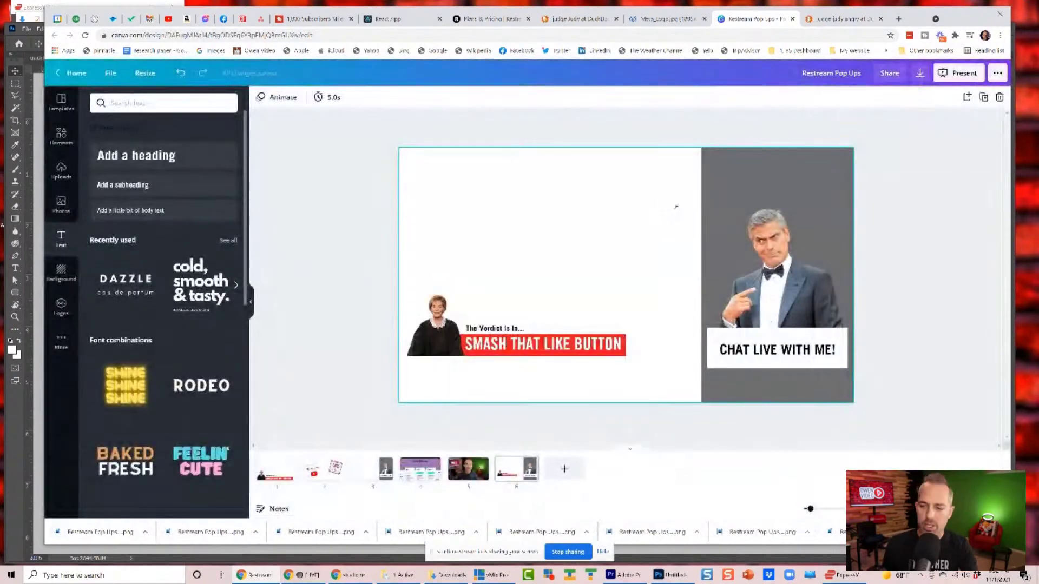